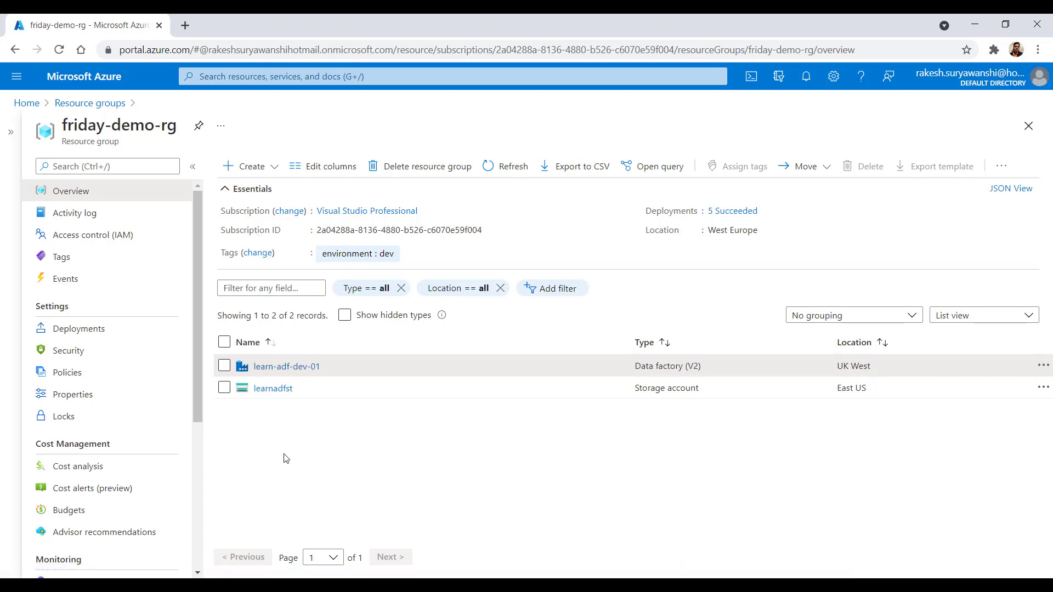
Step: Start a new Data Factory from the Marketplace in the friday-demo-rg resource group and name it learn-uat-adf-01
left_click(291, 367)
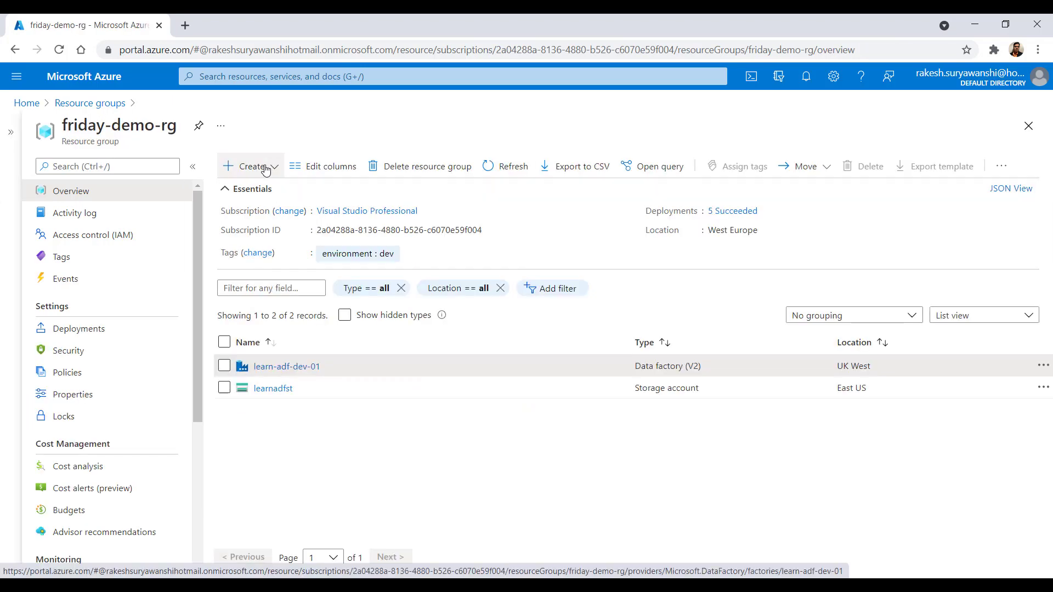
left_click(266, 171)
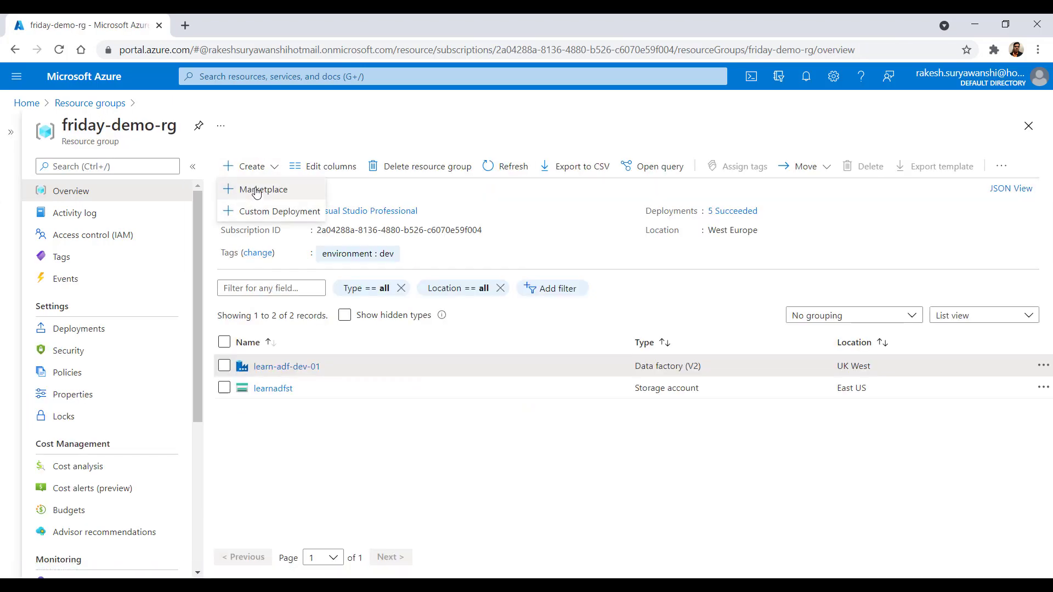
left_click(253, 190)
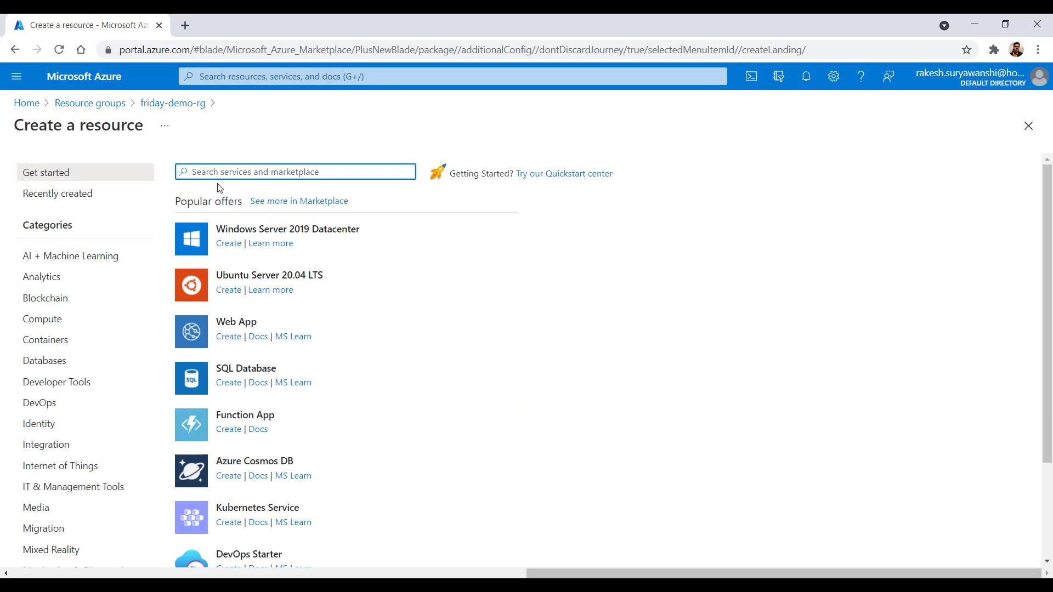
type("da")
left_click(235, 265)
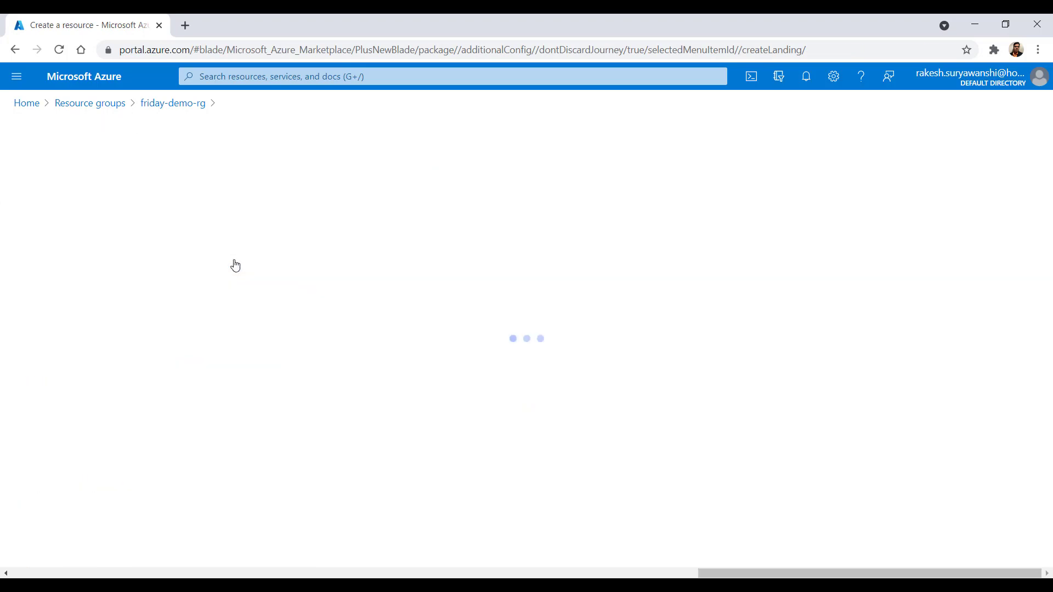
left_click(114, 247)
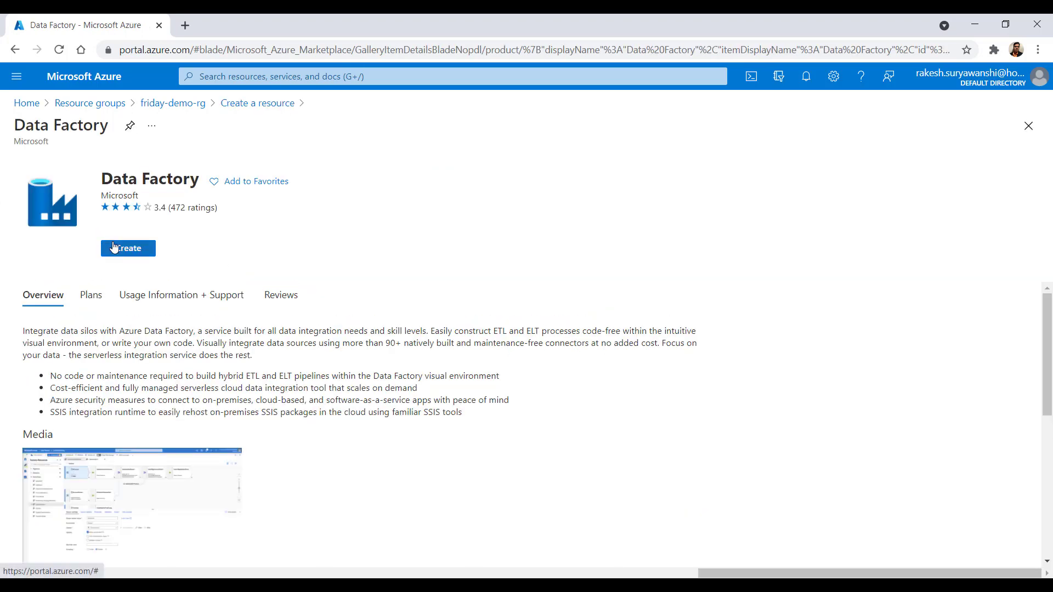
left_click(235, 387)
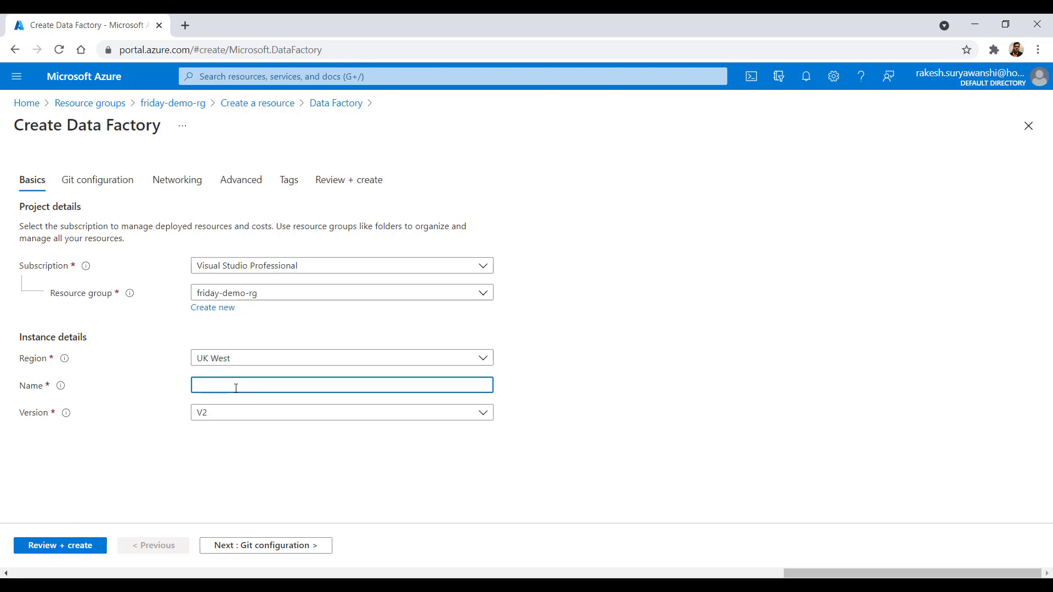
type("learn-uat-adf-01")
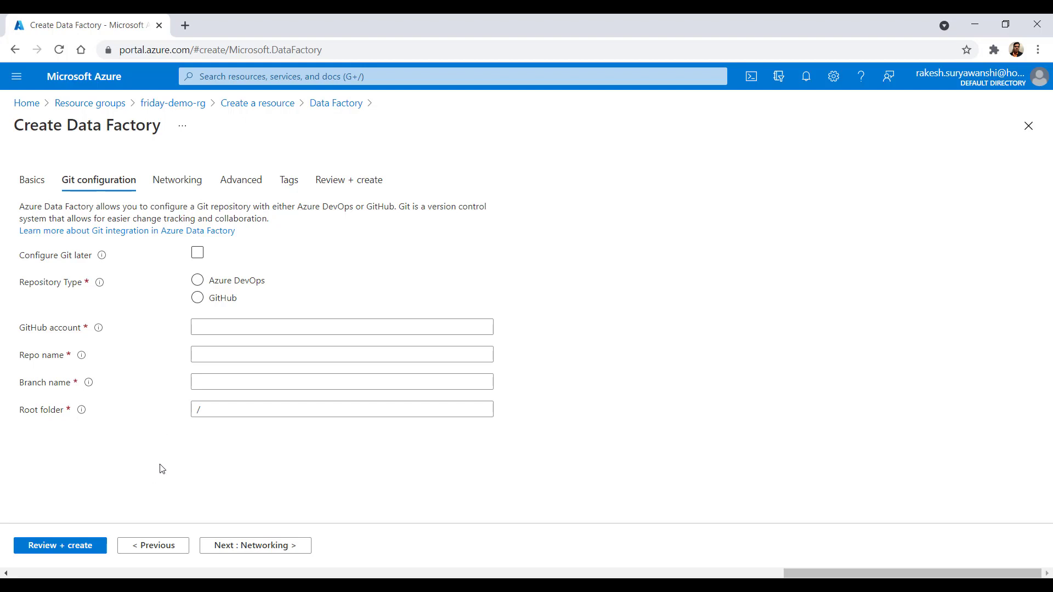
Step: Defer the Git configuration, keep the default networking and encryption settings, and create the data factory
left_click(195, 255)
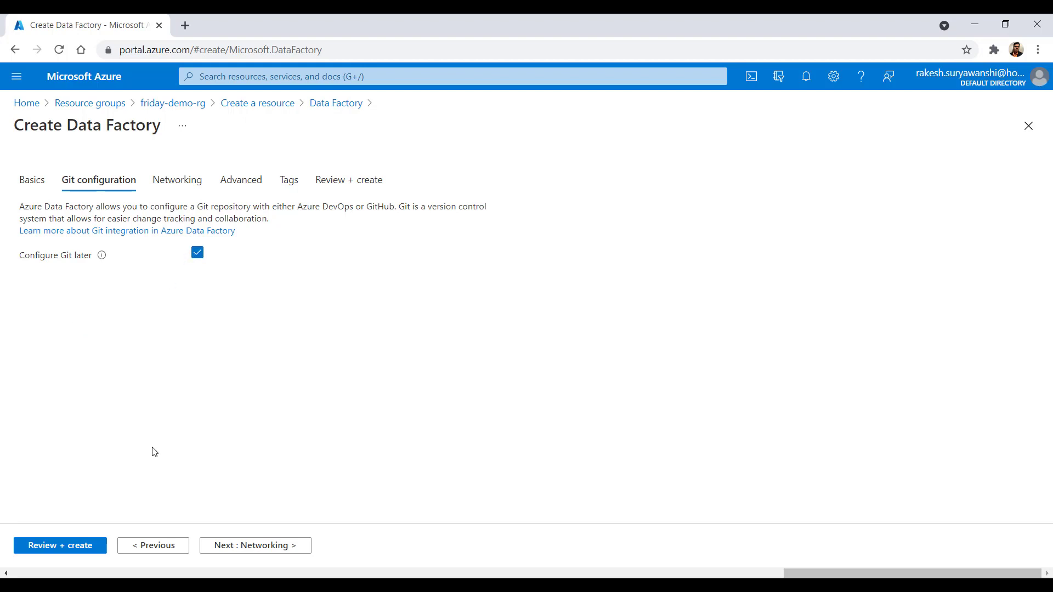
left_click(224, 545)
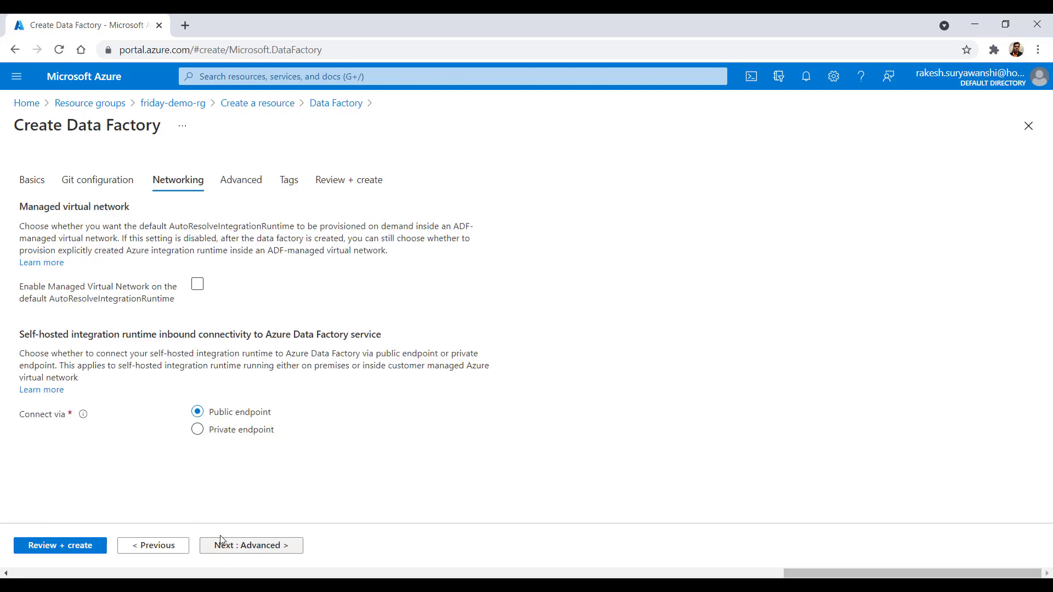
left_click(224, 545)
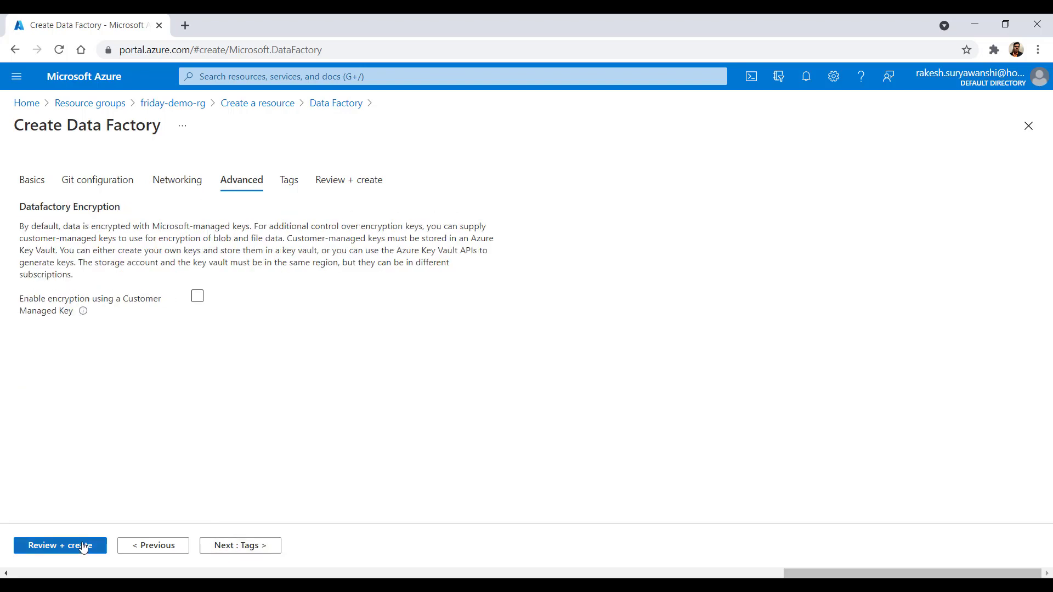
left_click(84, 548)
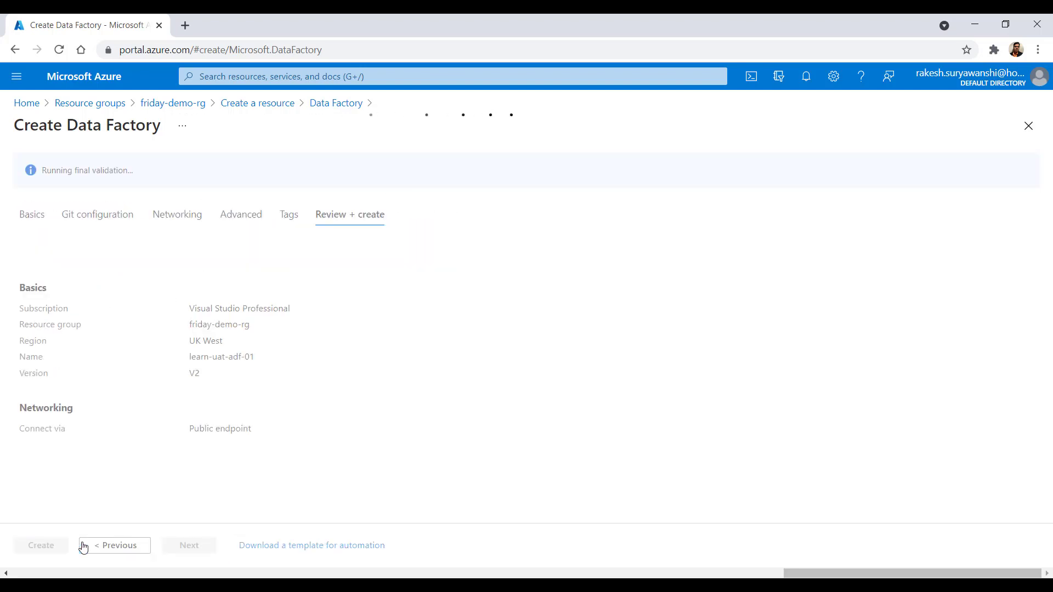
left_click(55, 546)
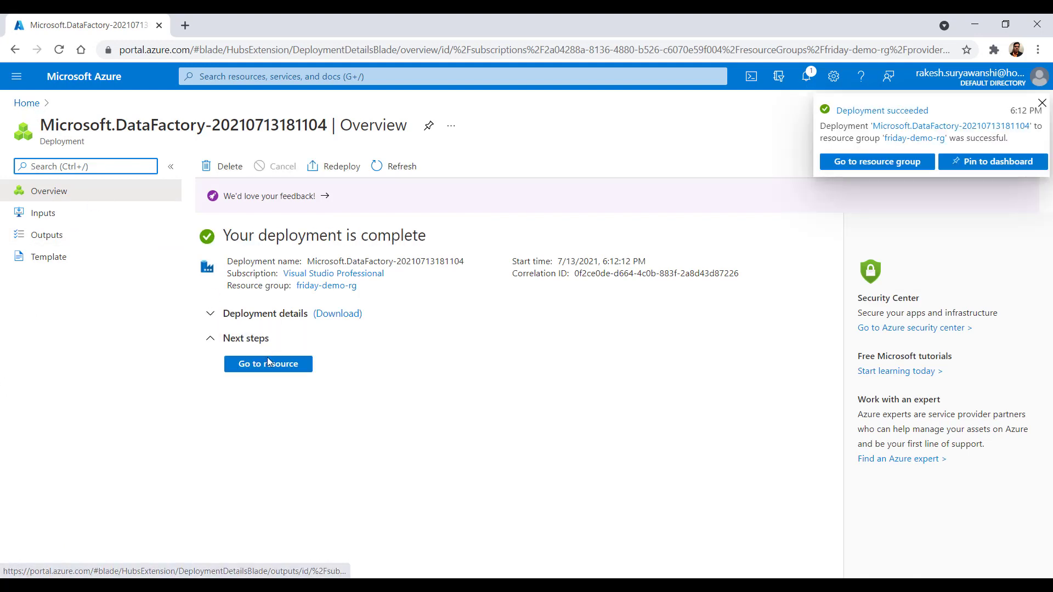
Step: Return from the deployed factory to the friday-demo-rg resource group and open learn-adf-dev-01 in Azure Data Factory Studio
left_click(277, 366)
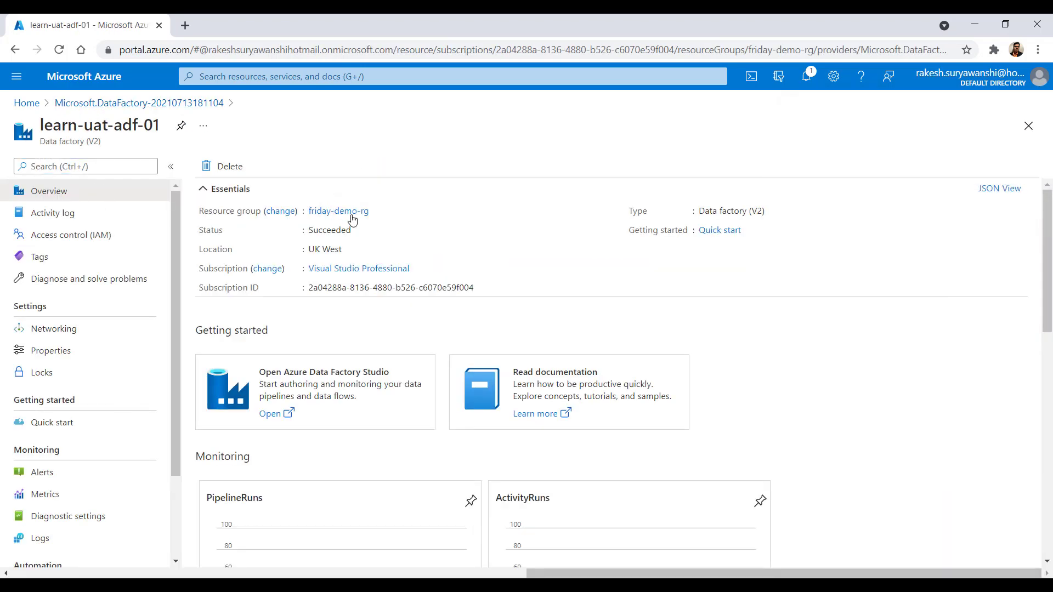
left_click(351, 212)
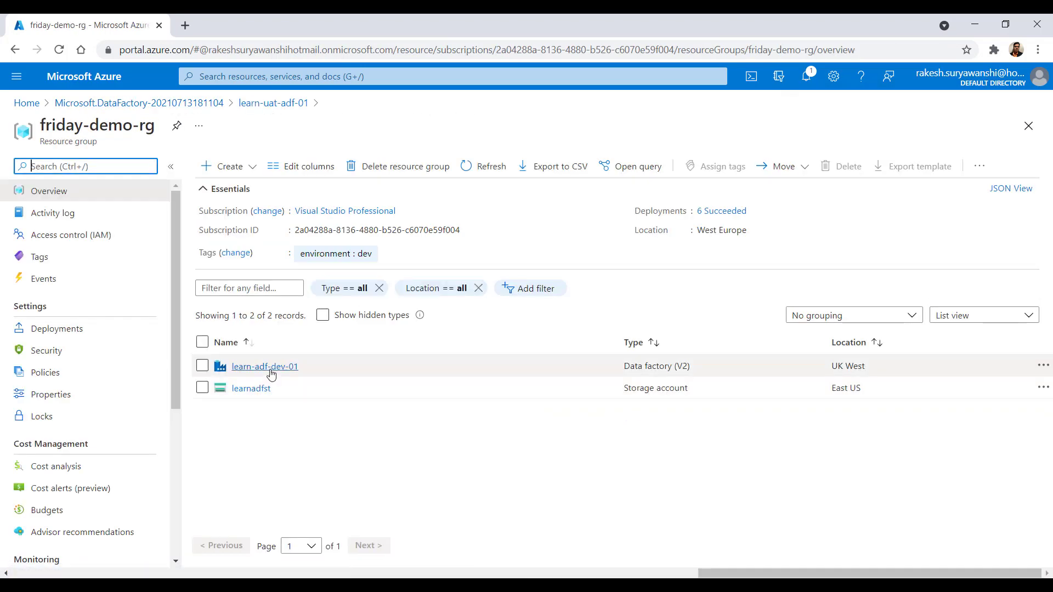
left_click(275, 368)
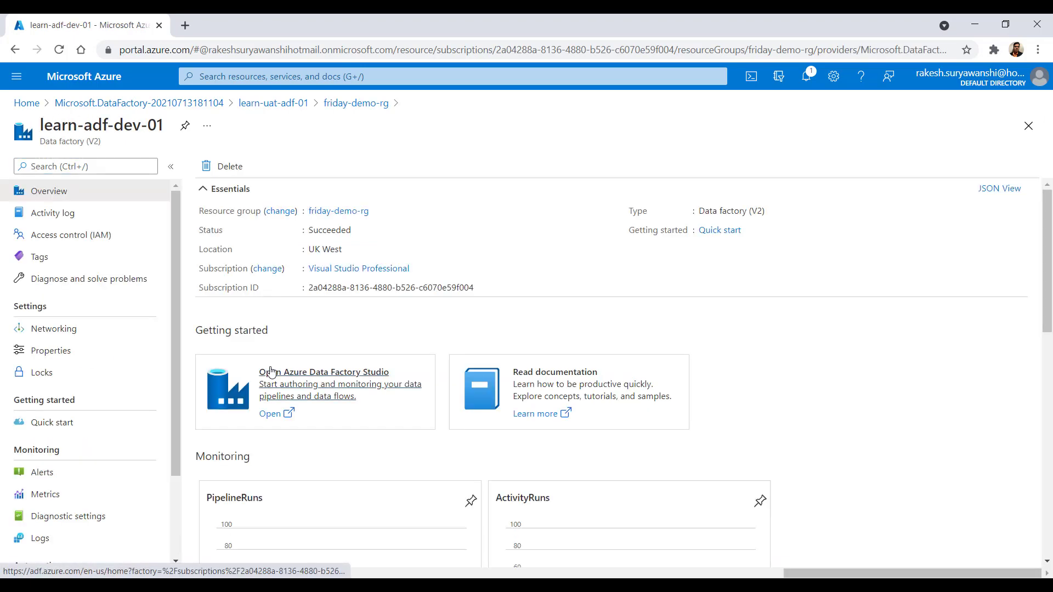
left_click(311, 387)
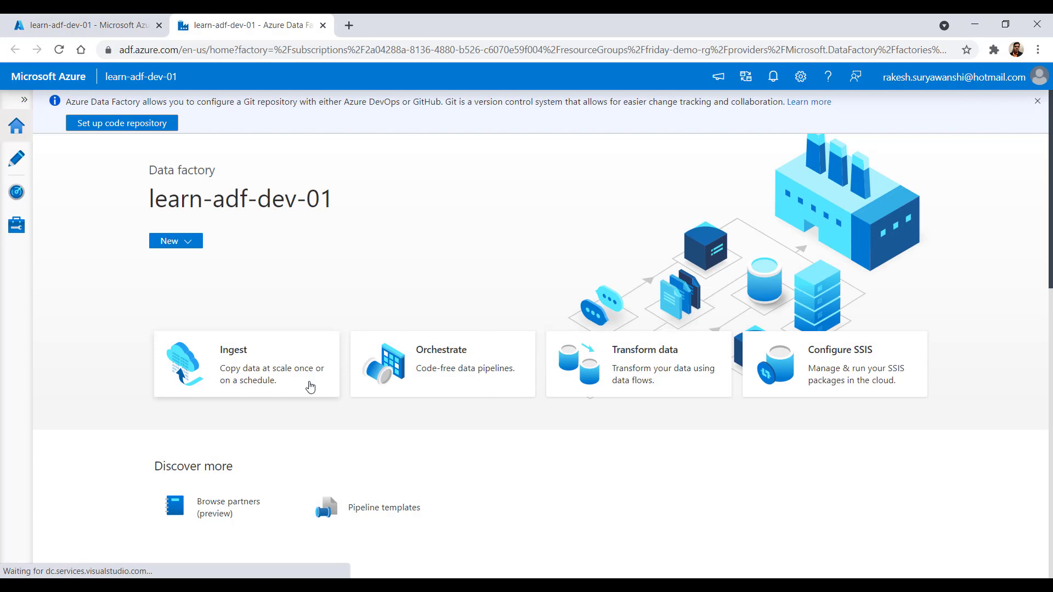
Step: Examine the pipeline runs of learn-adf-dev-01, its pipeline1 pipeline and the connection settings of the Json1 dataset
left_click(15, 191)
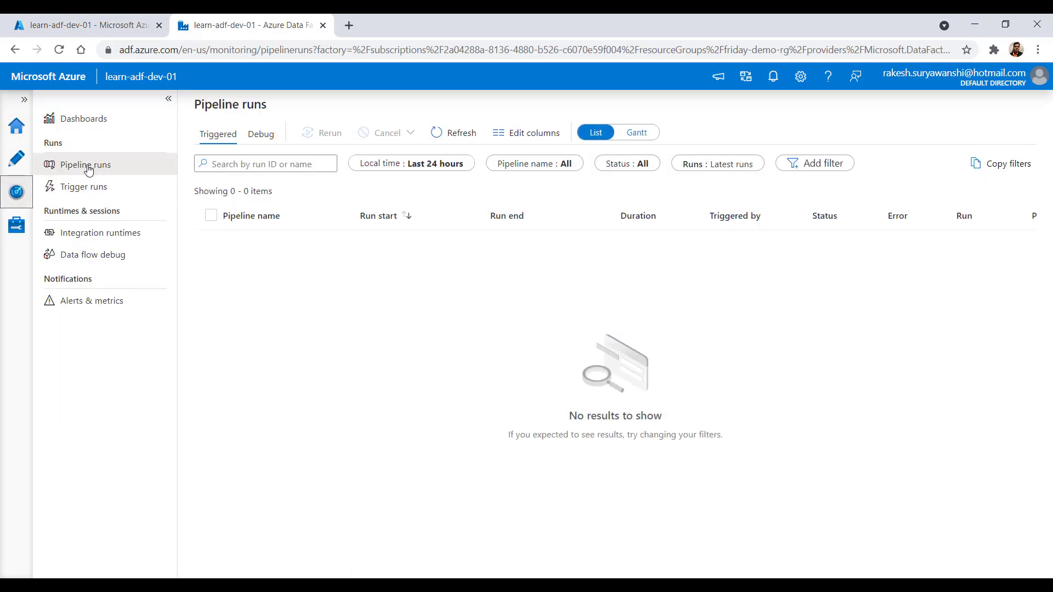
left_click(18, 159)
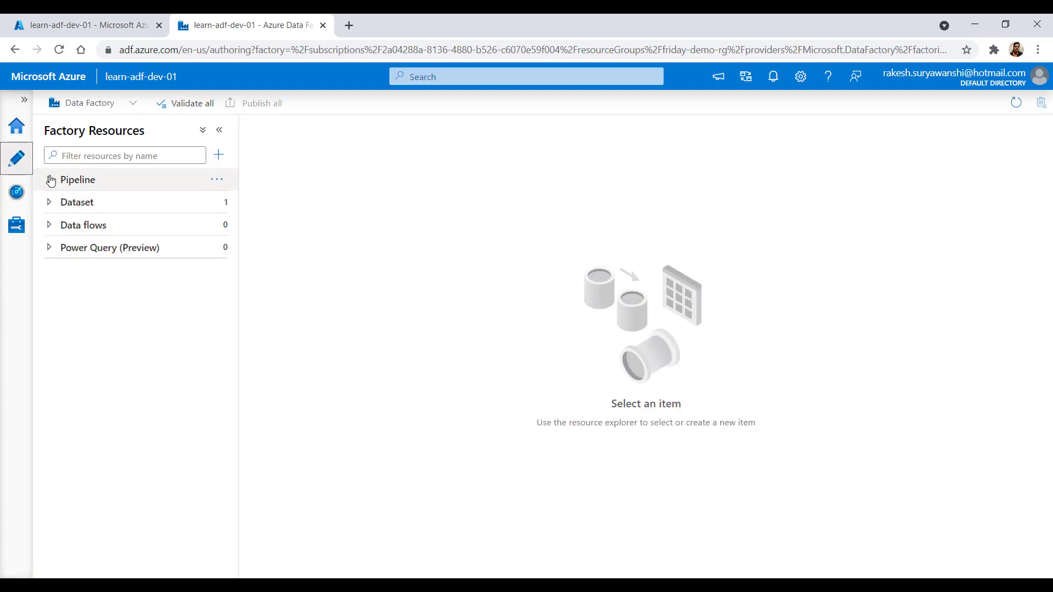
left_click(51, 180)
left_click(89, 203)
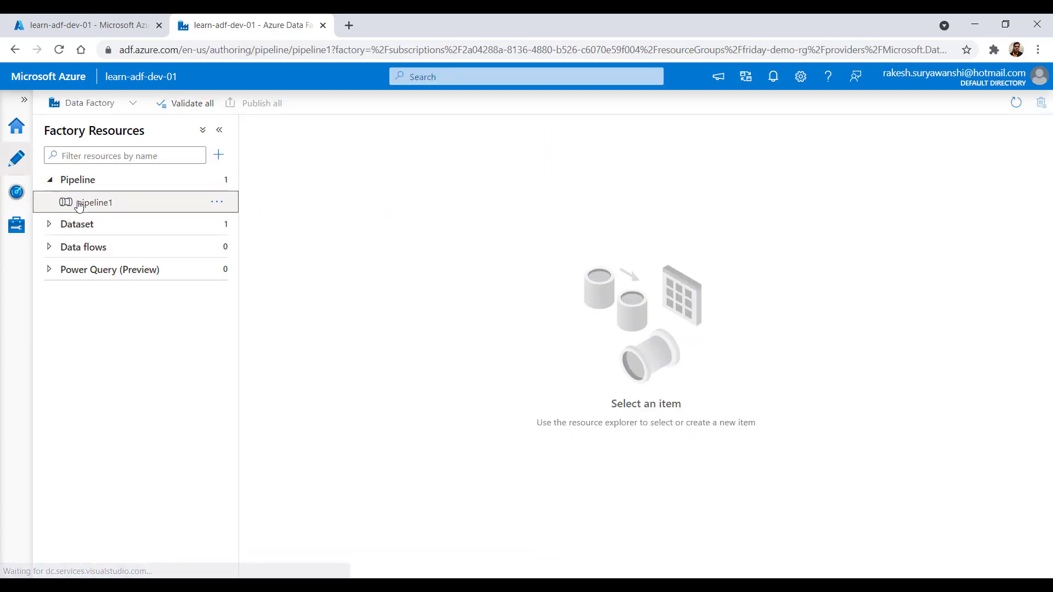
left_click(63, 229)
left_click(88, 247)
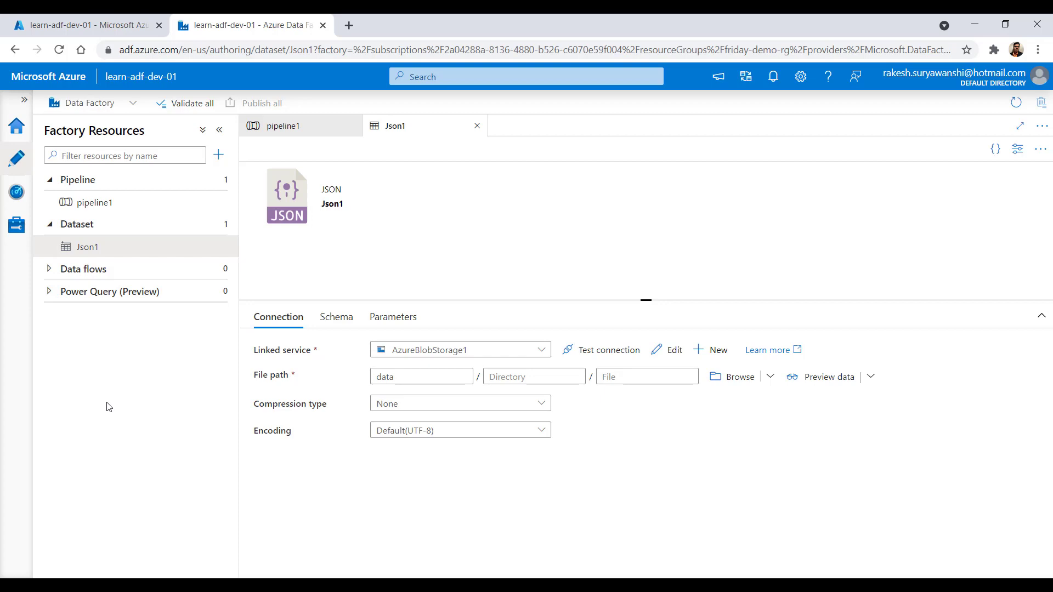
Step: Open dev.azure.com in a new browser tab and view the bee-a-learner project in the virtual-learn organization
left_click(348, 25)
type("dev")
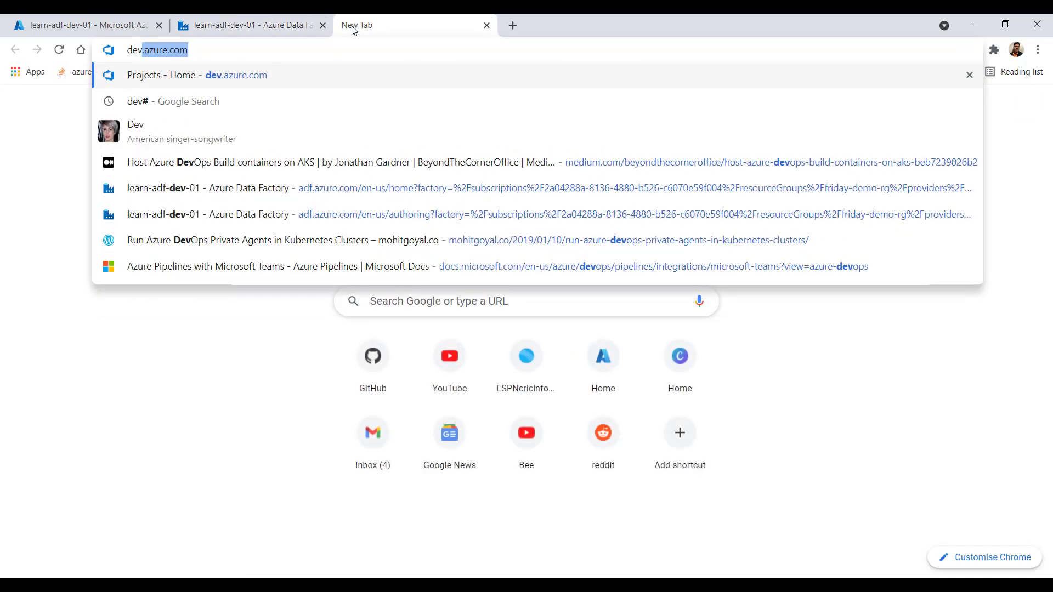
left_click(262, 76)
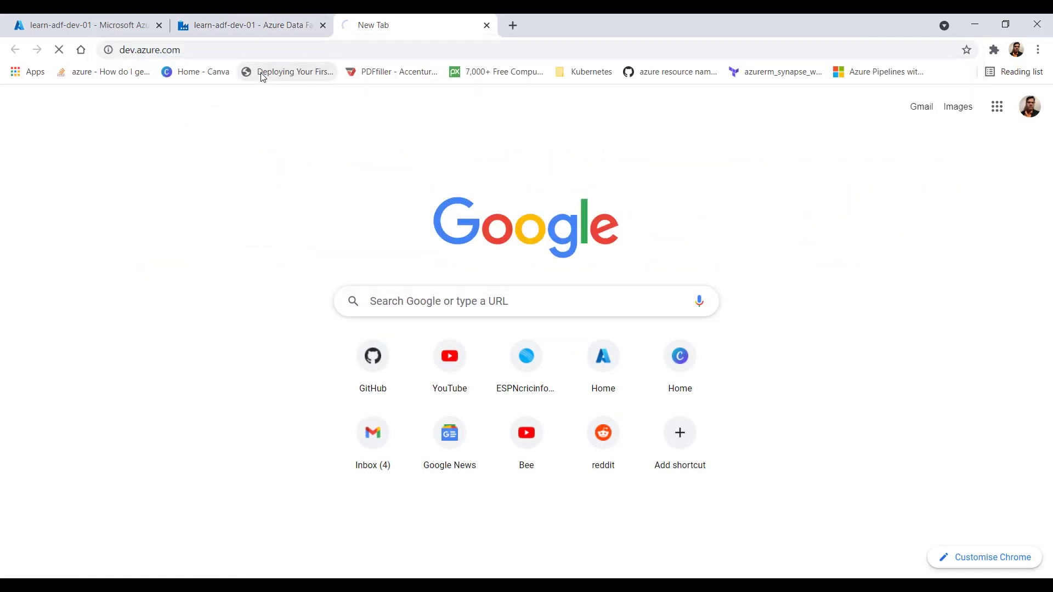
left_click(379, 366)
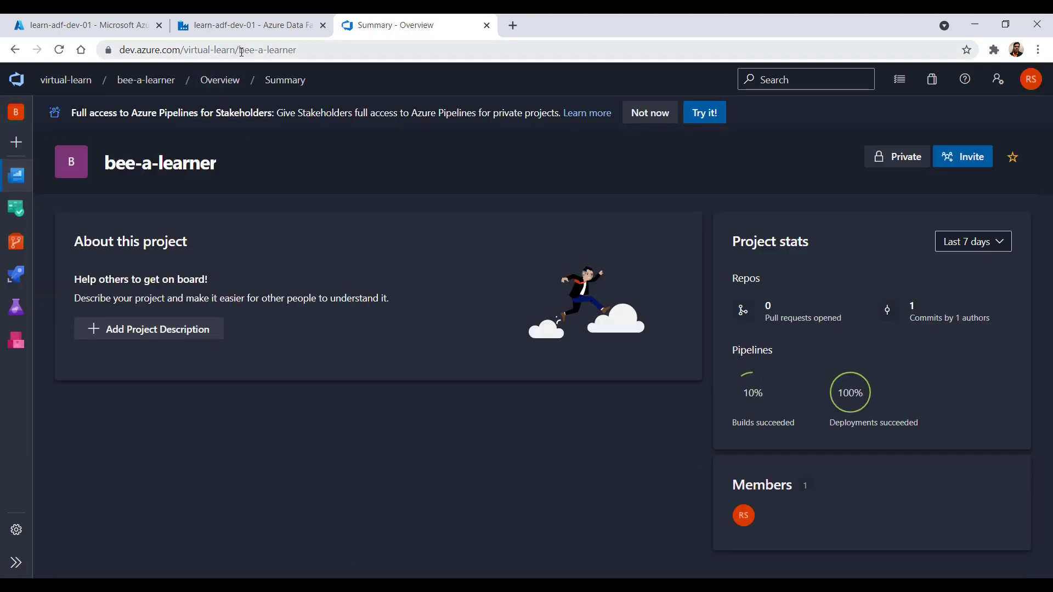
left_click_drag(242, 51, 296, 51)
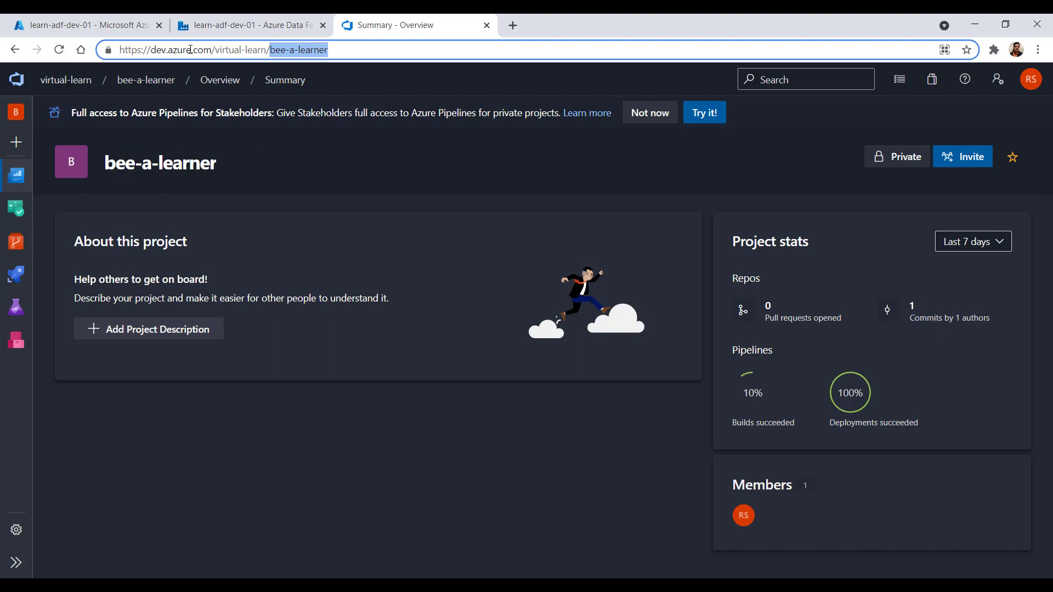
Step: Switch back to Data Factory Studio and start configuring a Git repository with Azure DevOps Git as the repository type
left_click(214, 37)
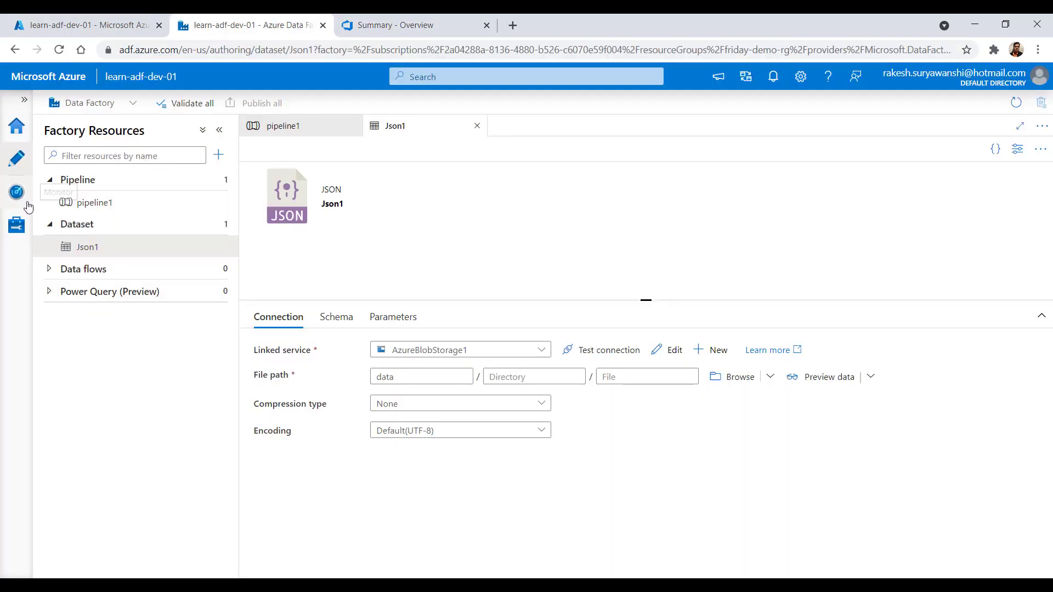
left_click(16, 227)
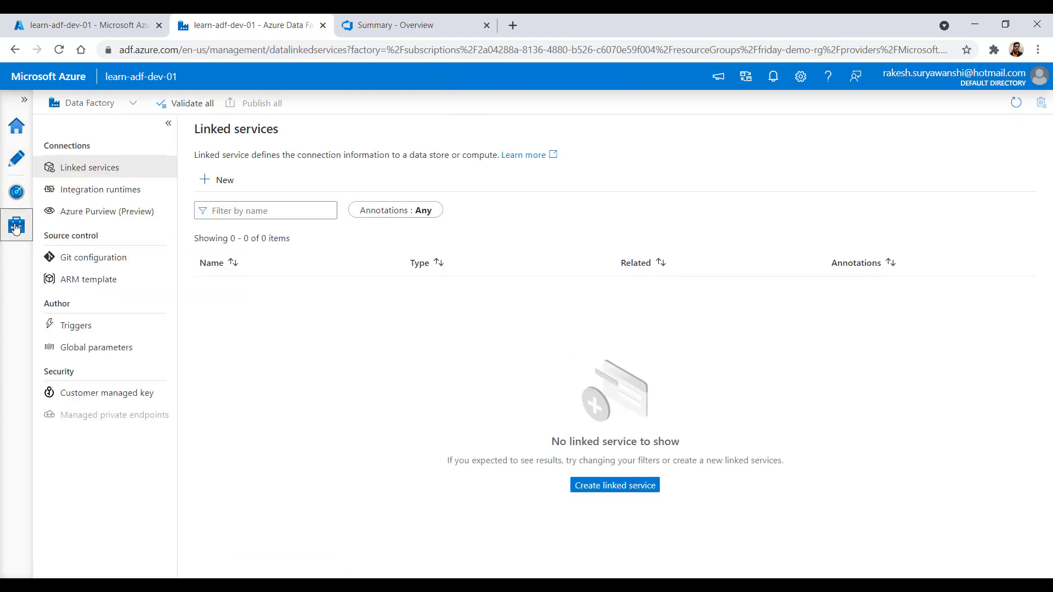
left_click(90, 258)
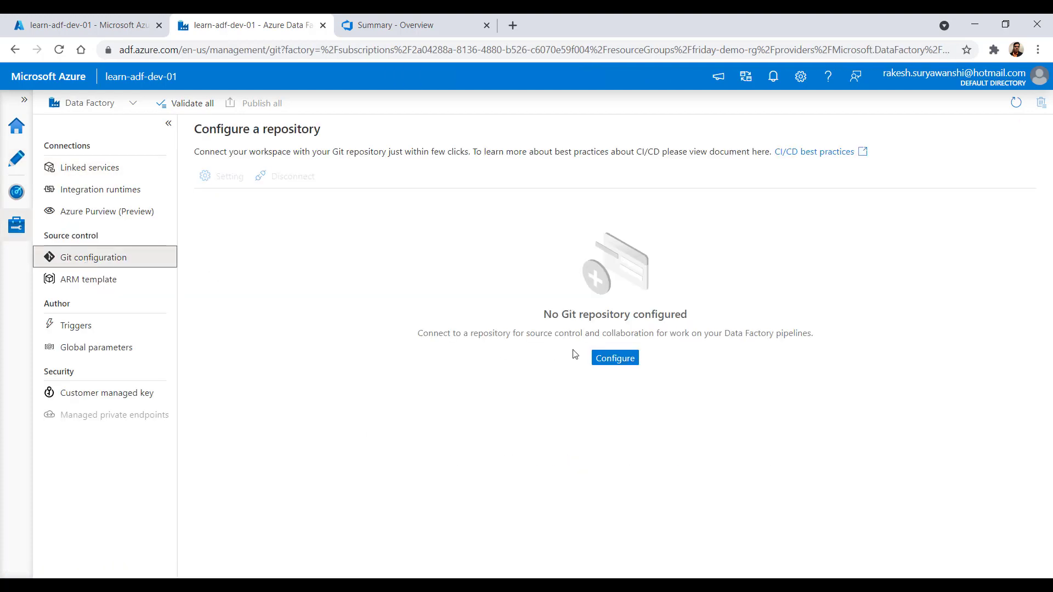
left_click(609, 358)
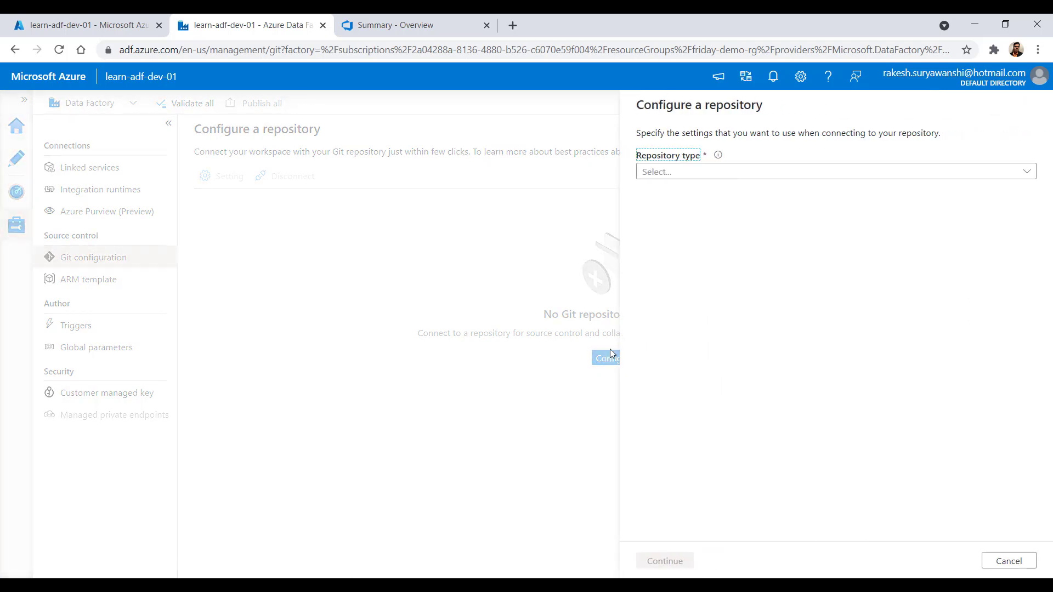
left_click(685, 173)
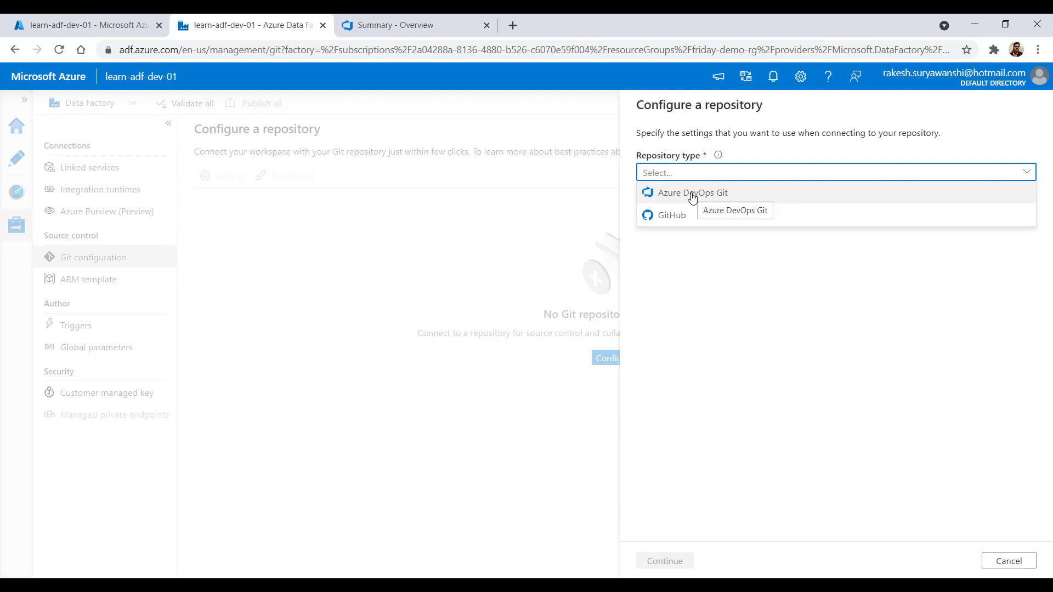
left_click(692, 195)
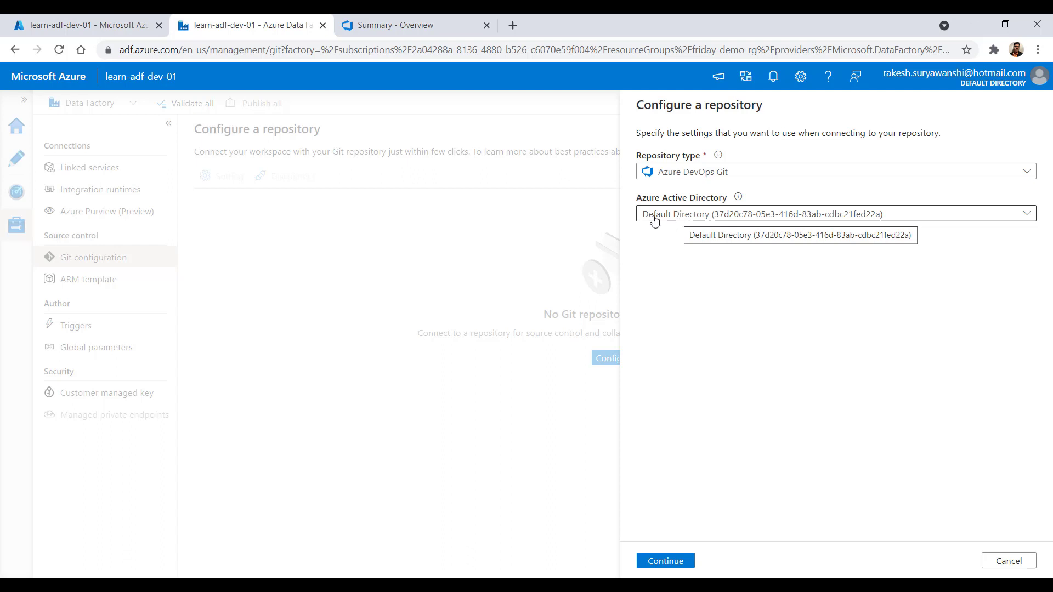
Step: Check the Azure Active Directory connection in the virtual-learn organization settings in Azure DevOps, and return to the Data Factory repository configuration
left_click(372, 25)
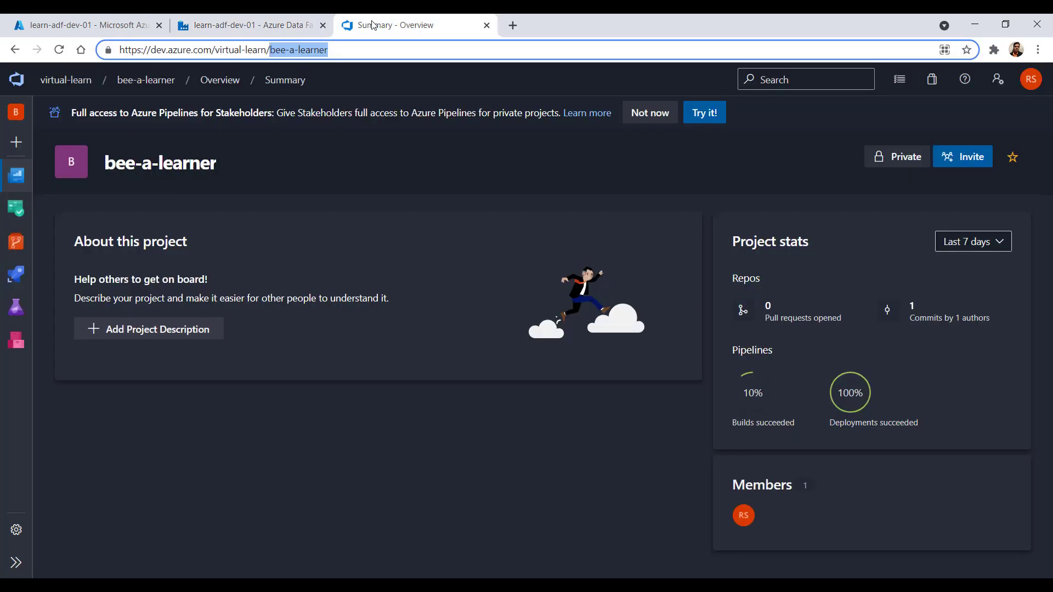
left_click(52, 81)
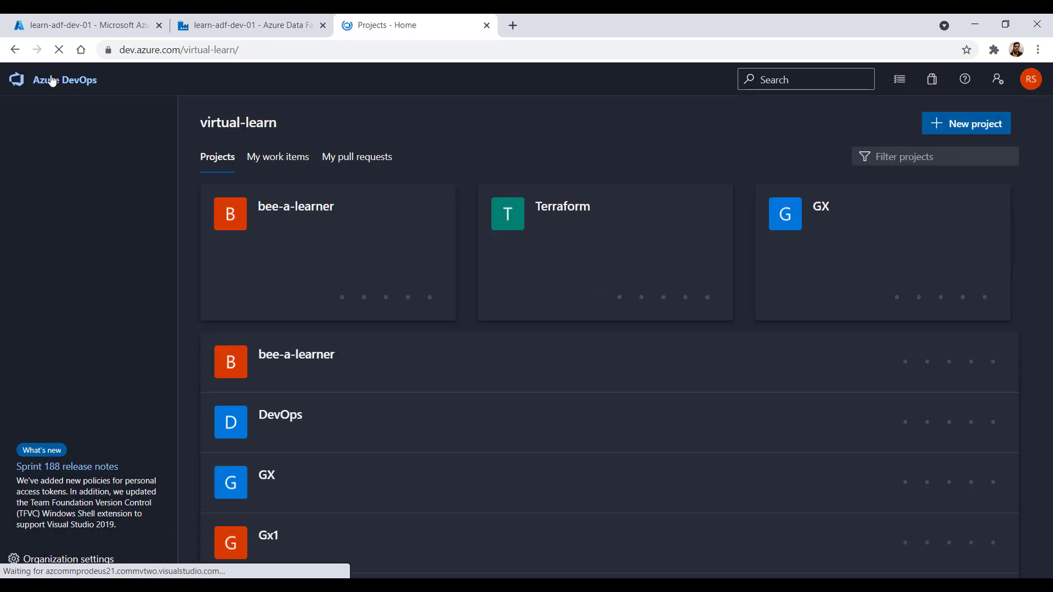
left_click(94, 560)
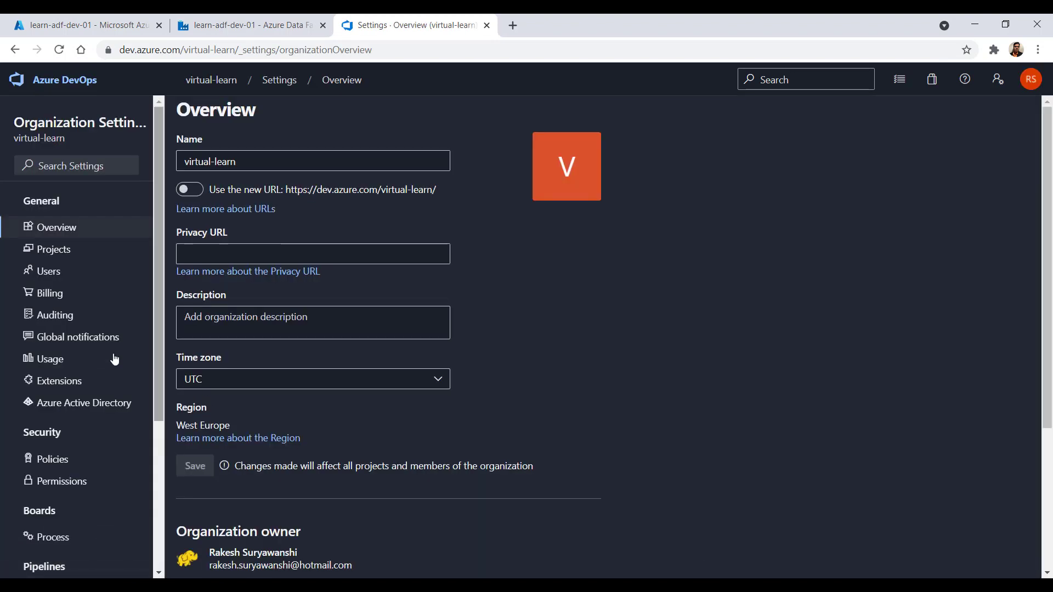
left_click(87, 407)
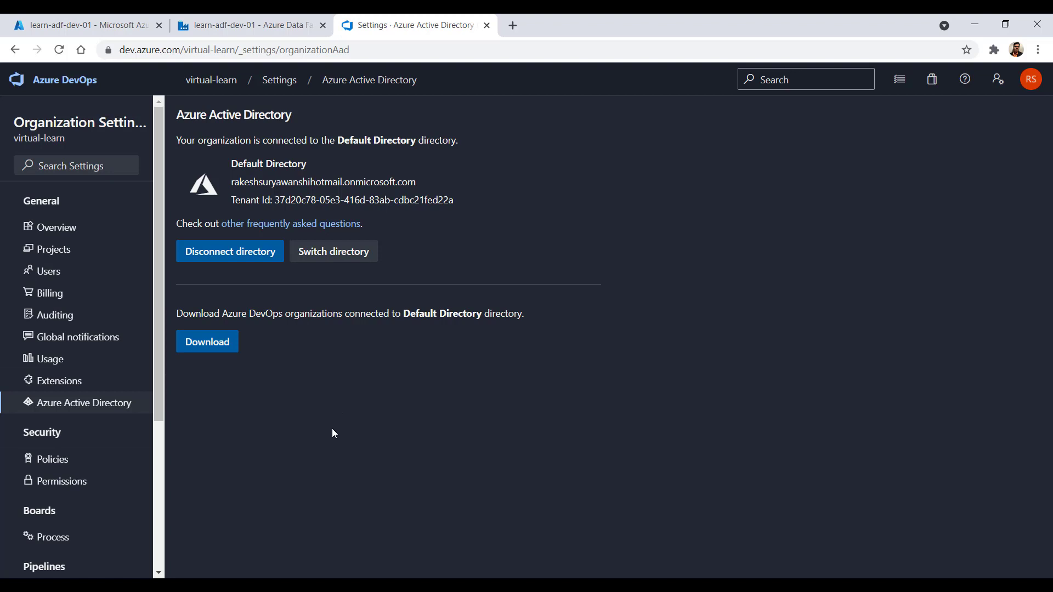
left_click(247, 28)
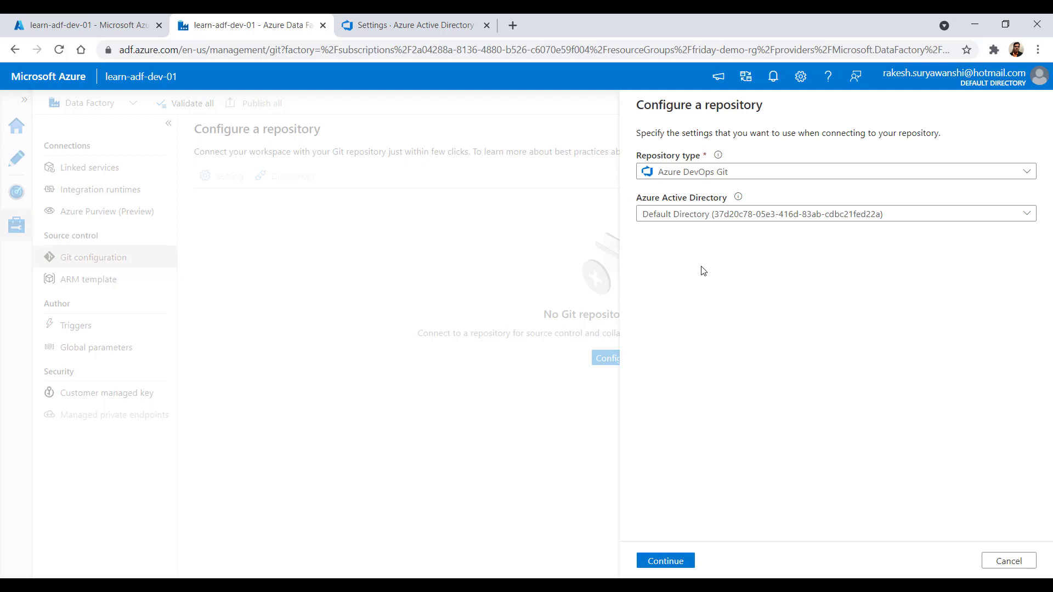
Step: Compare the Azure Active Directory with the Azure DevOps settings, and continue by selecting the virtual-learn organization and bee-a-learner project for the repository
left_click(399, 23)
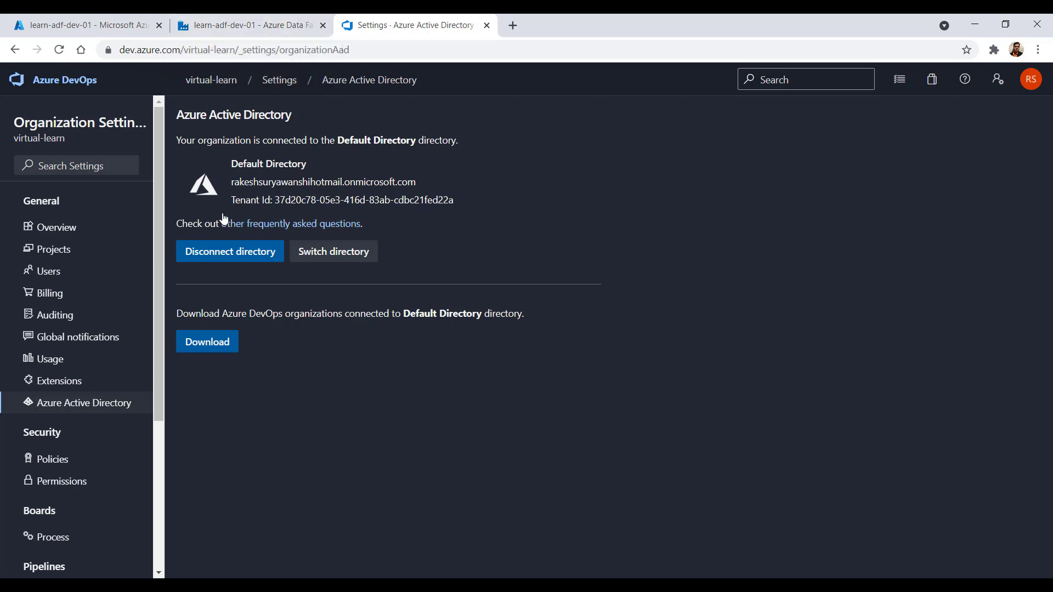
left_click(278, 25)
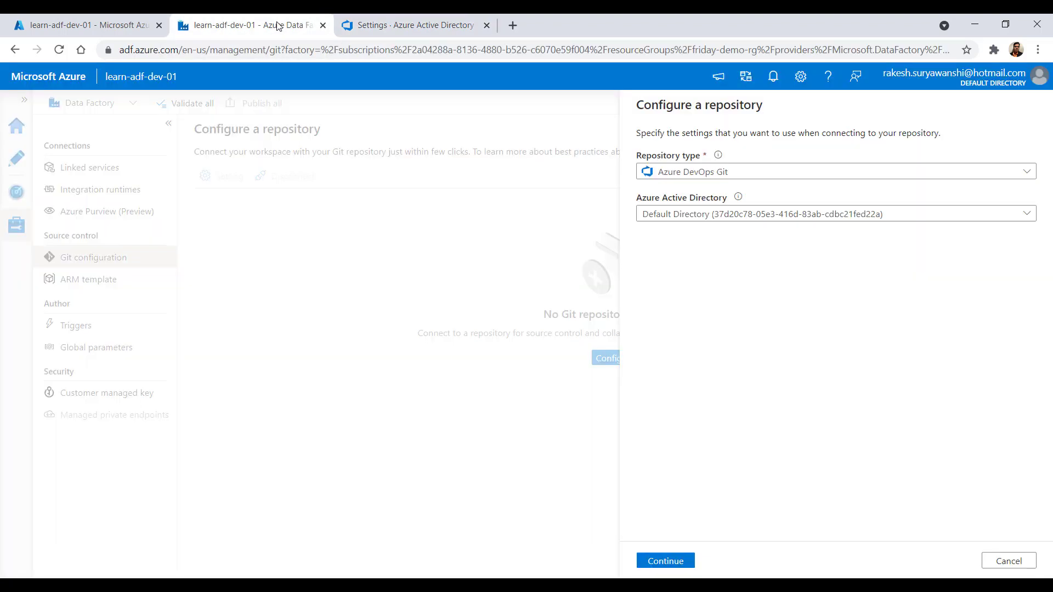
left_click(665, 561)
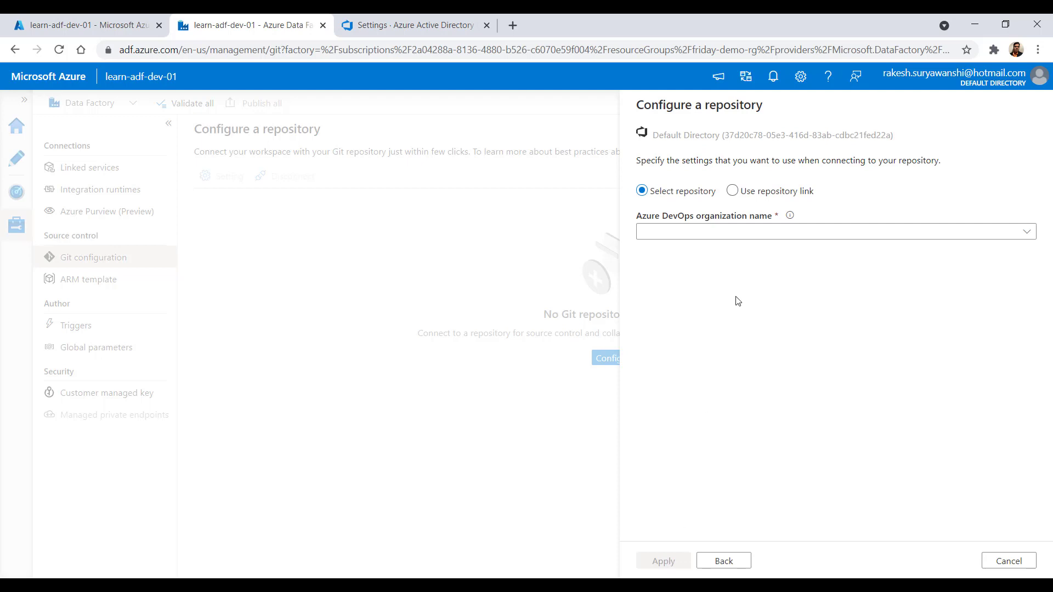
left_click(724, 239)
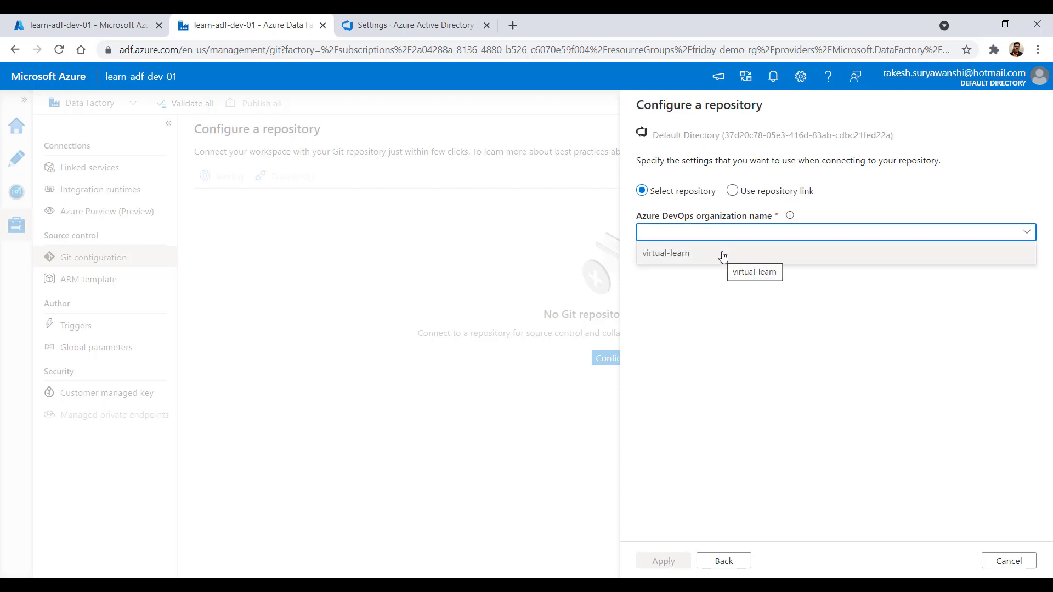
left_click(722, 258)
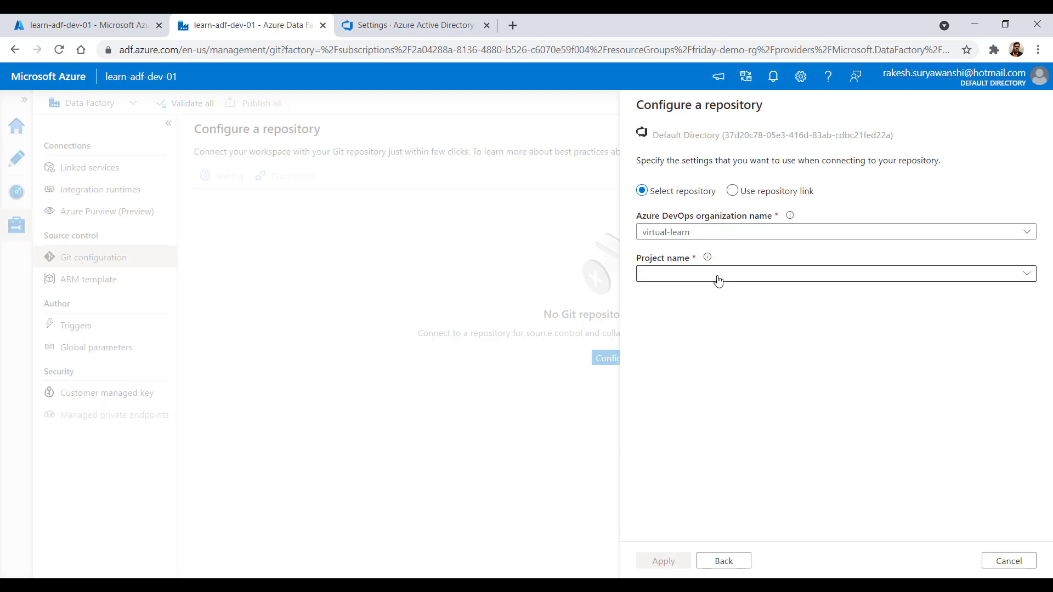
left_click(717, 277)
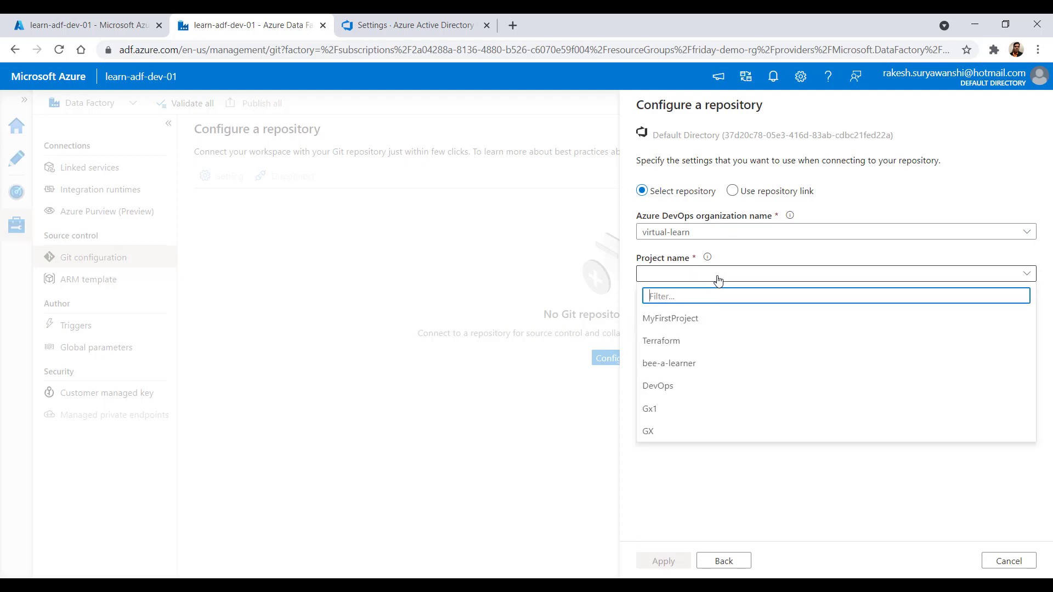
left_click(687, 367)
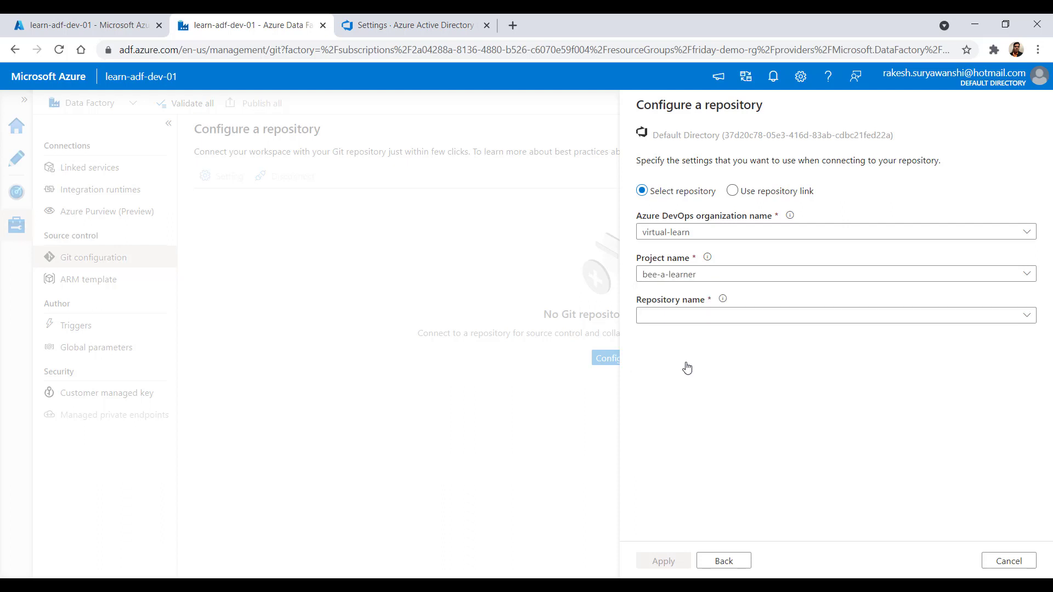
Step: Enter azure-data-factory as the repository name in the Data Factory repository configuration
left_click(409, 25)
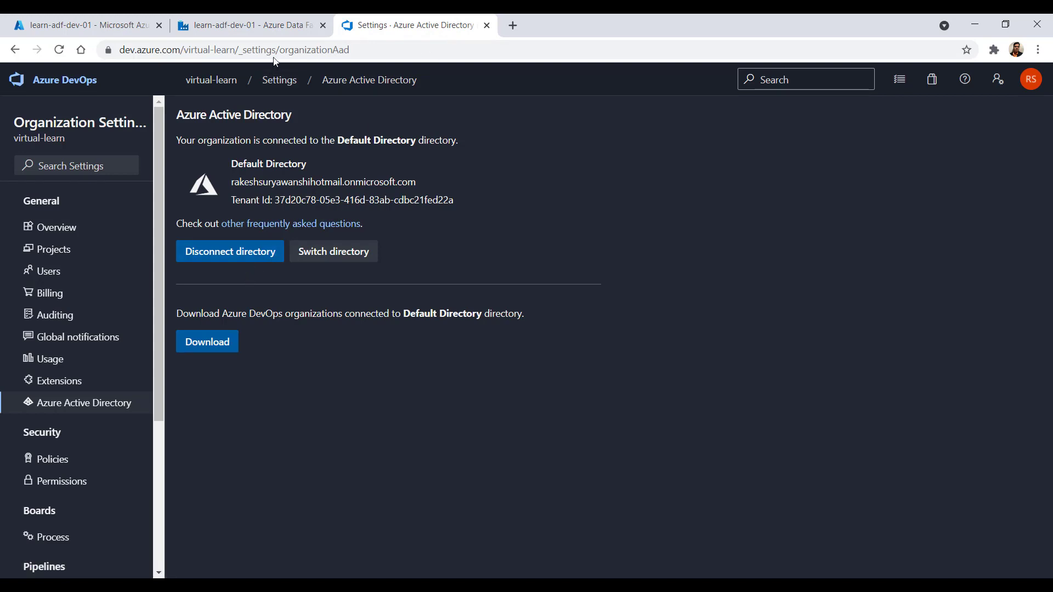
left_click(258, 31)
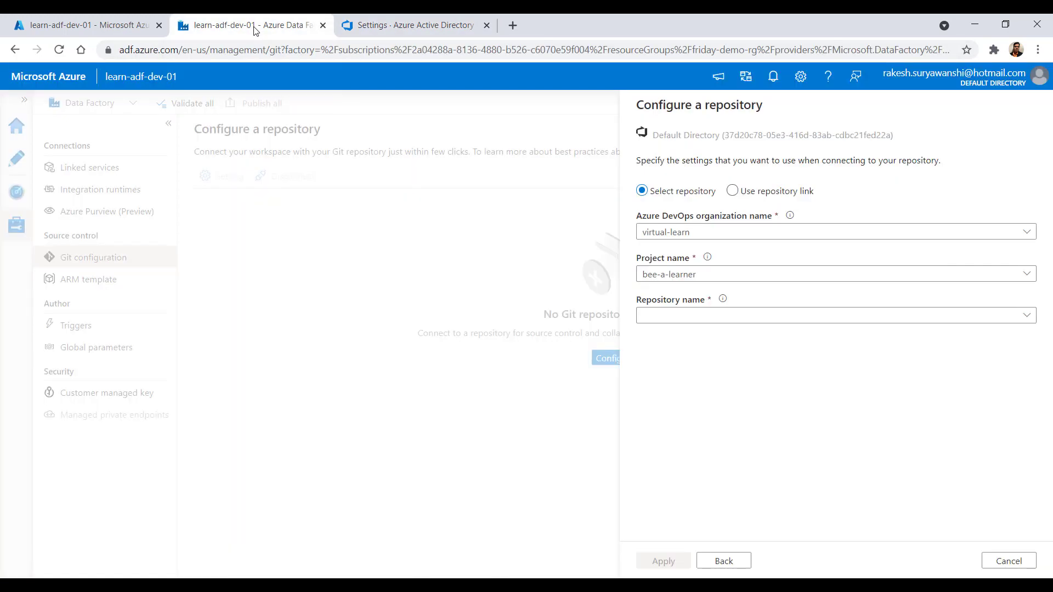
left_click(674, 316)
type("adf")
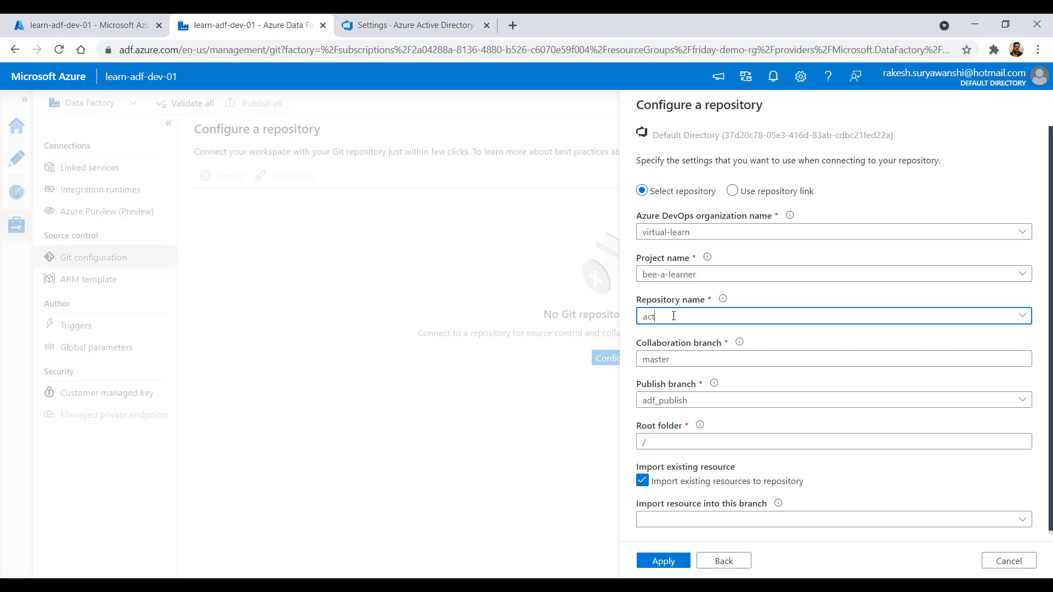
key("BackSpace")
type("zure")
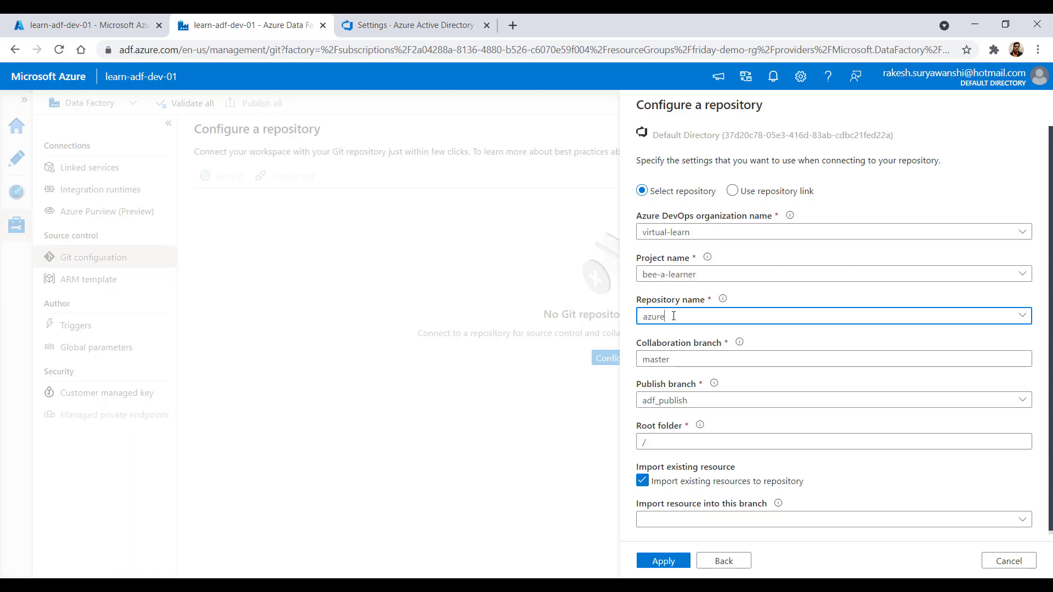
type("-data-factiry")
key("BackSpace")
type("o")
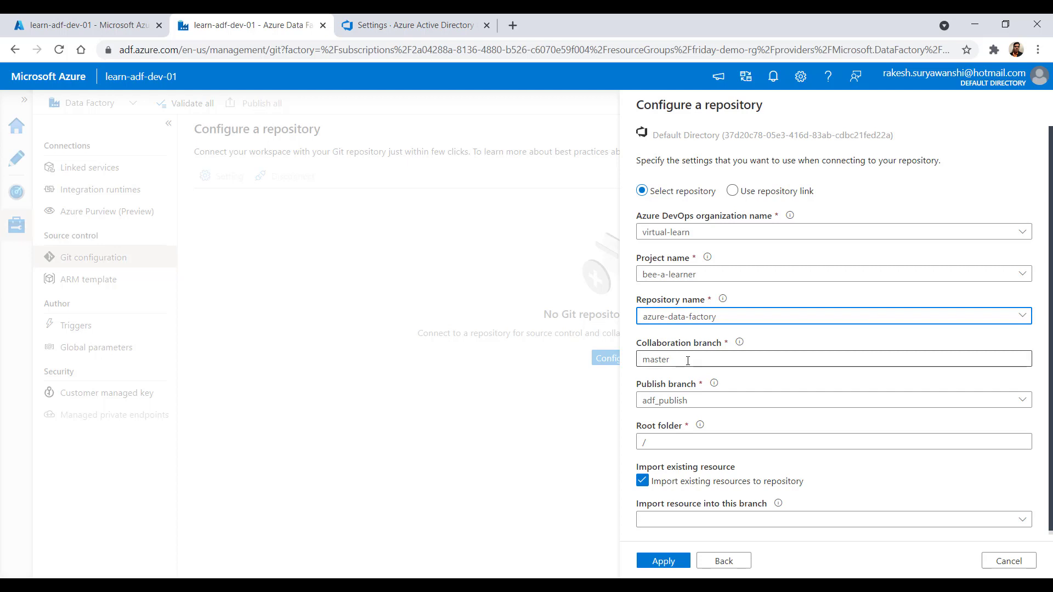
left_click(688, 359)
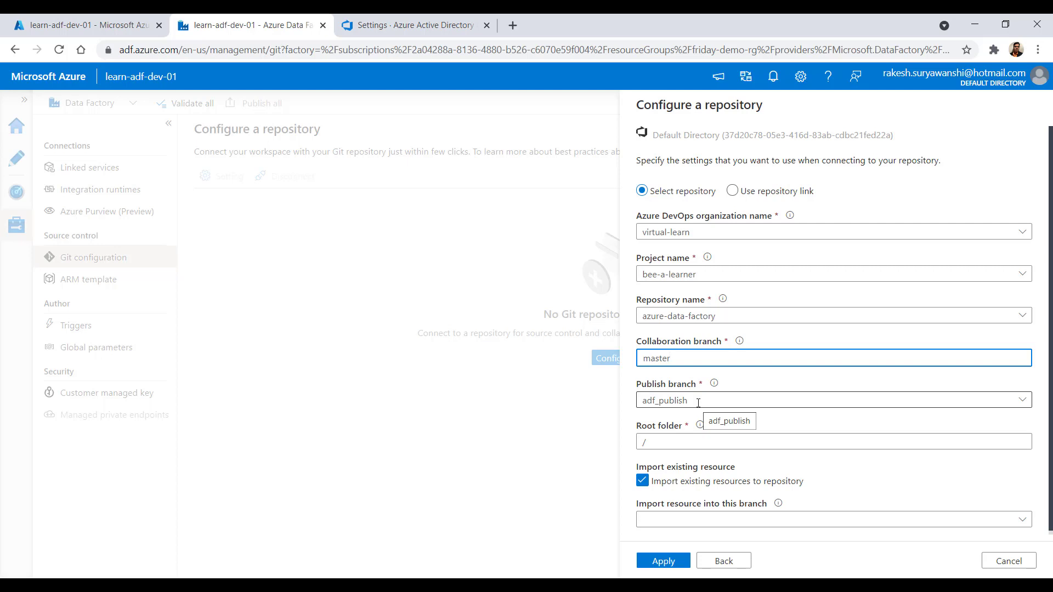
left_click(630, 540)
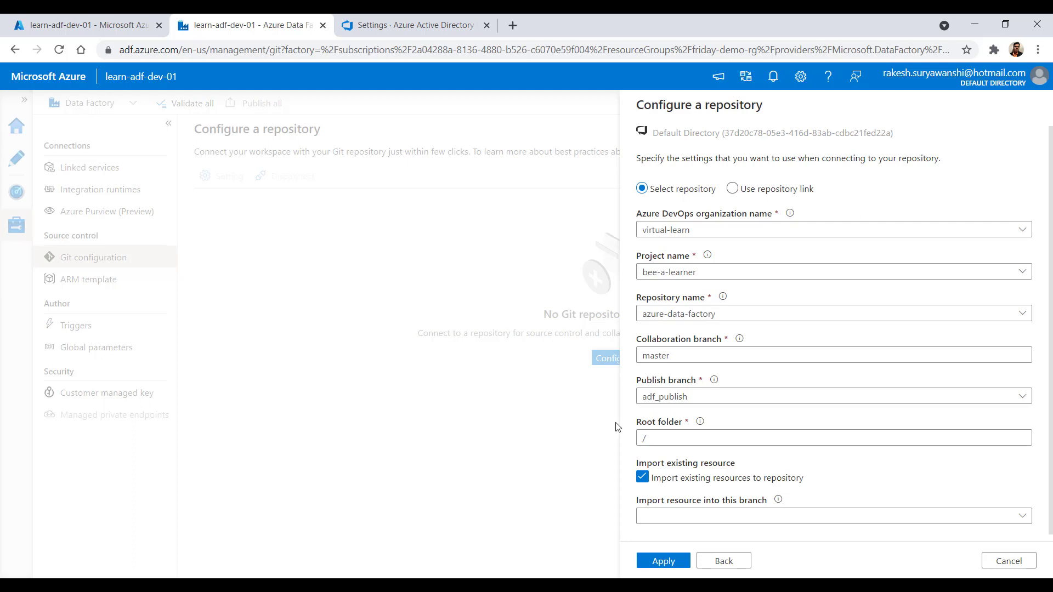
Step: Switch to Azure DevOps and check the list of existing repositories in the bee-a-learner project
left_click(410, 25)
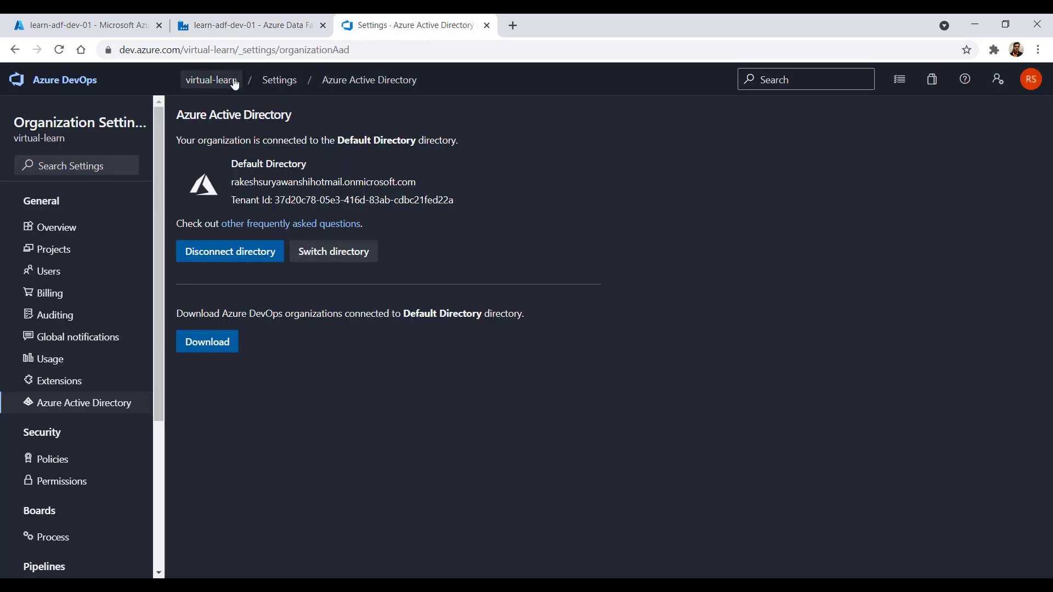
left_click(211, 81)
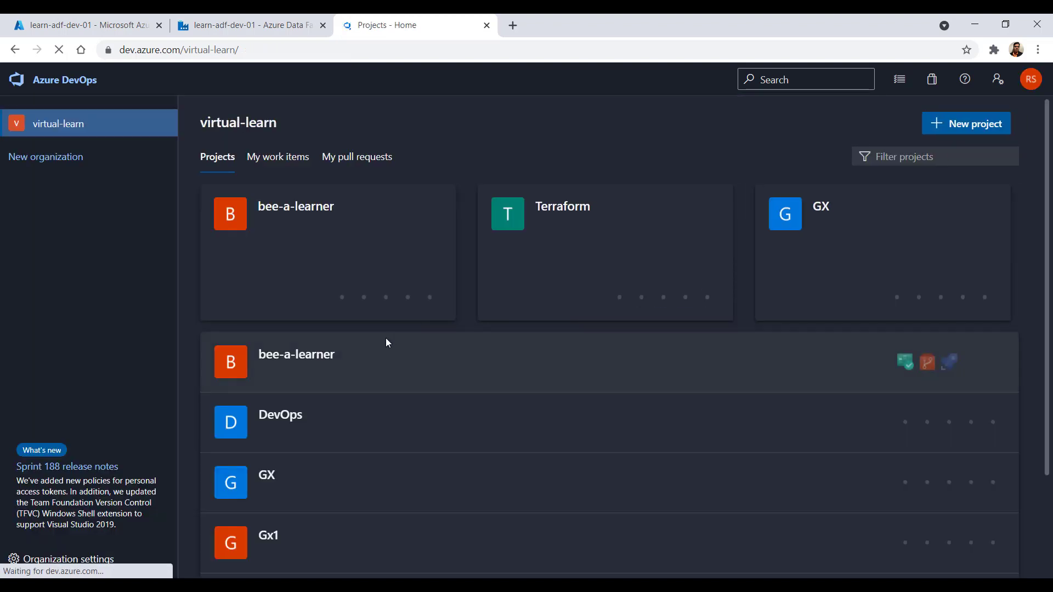
left_click(345, 247)
mouse_move(11, 244)
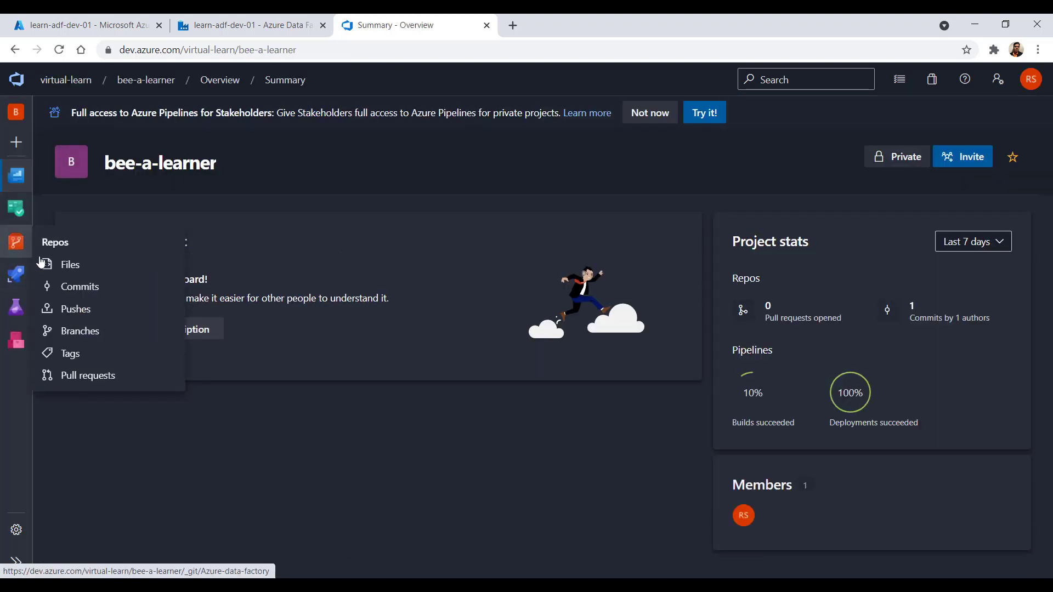
left_click(63, 264)
left_click(337, 77)
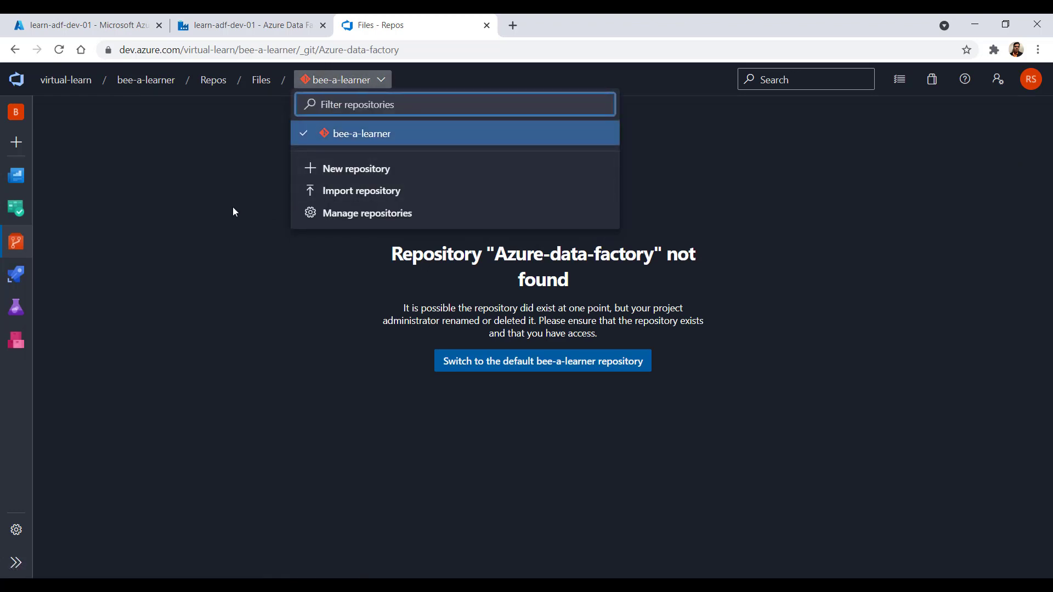
Step: Return to Data Factory Studio, apply the Git repository configuration and open the factory resources for authoring
left_click(219, 25)
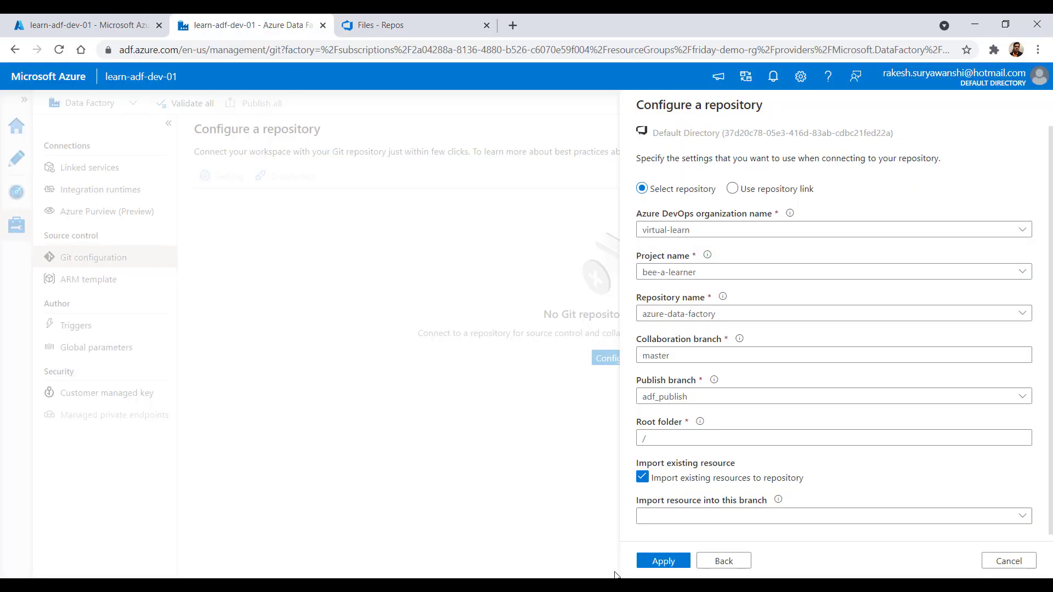
left_click(678, 562)
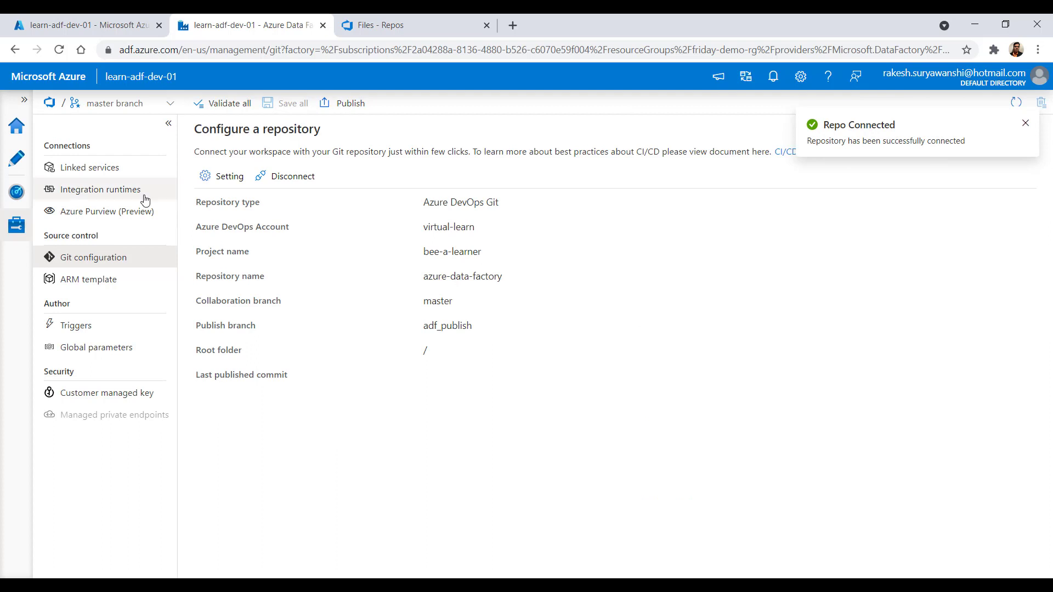
left_click(13, 197)
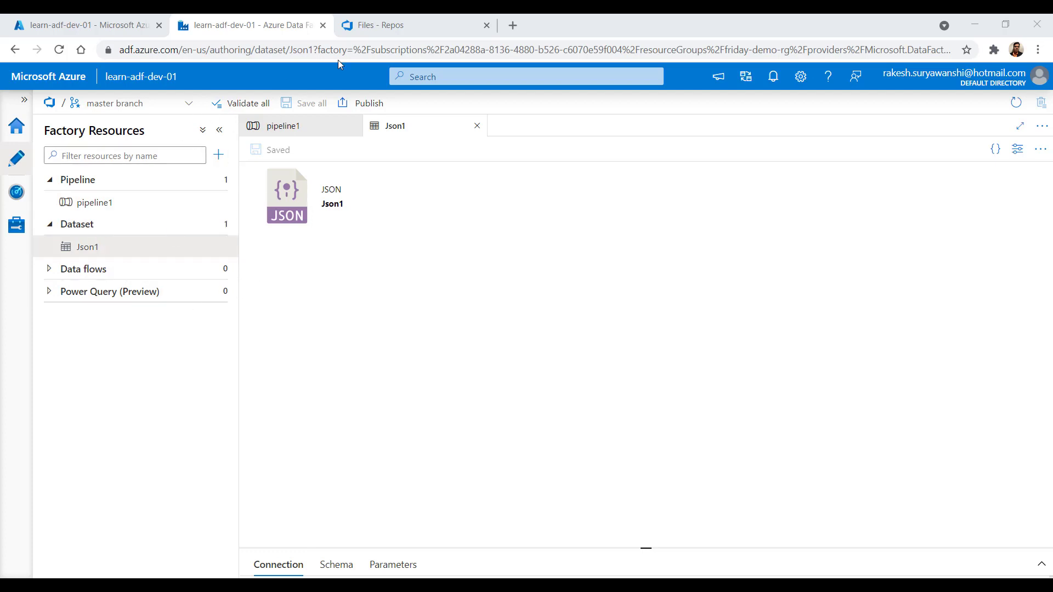
Step: Switch to Azure DevOps and reload the project's Files page to view the azure-data-factory repository
left_click(400, 29)
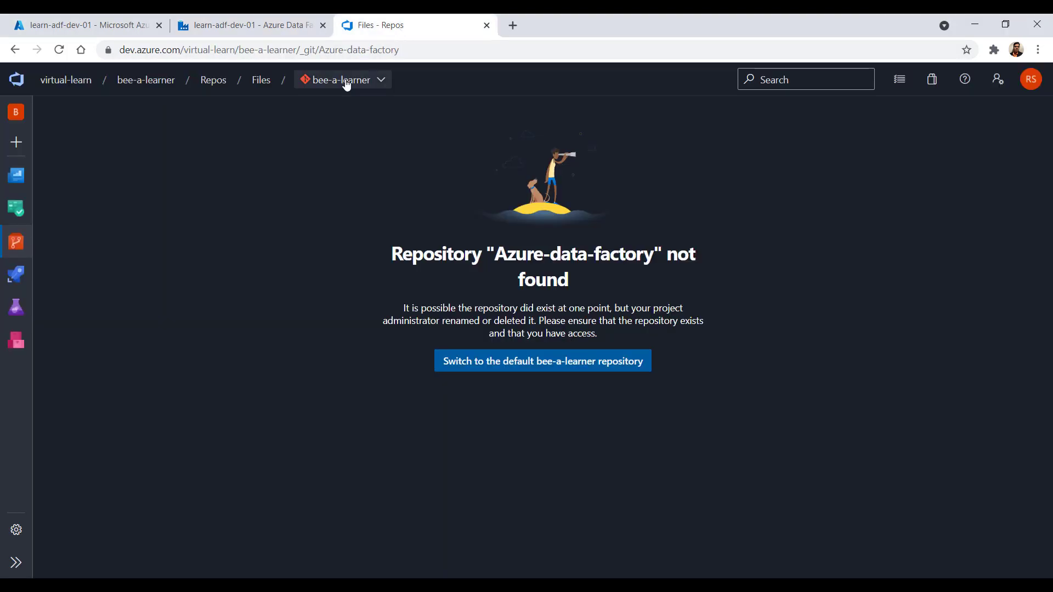
left_click(59, 50)
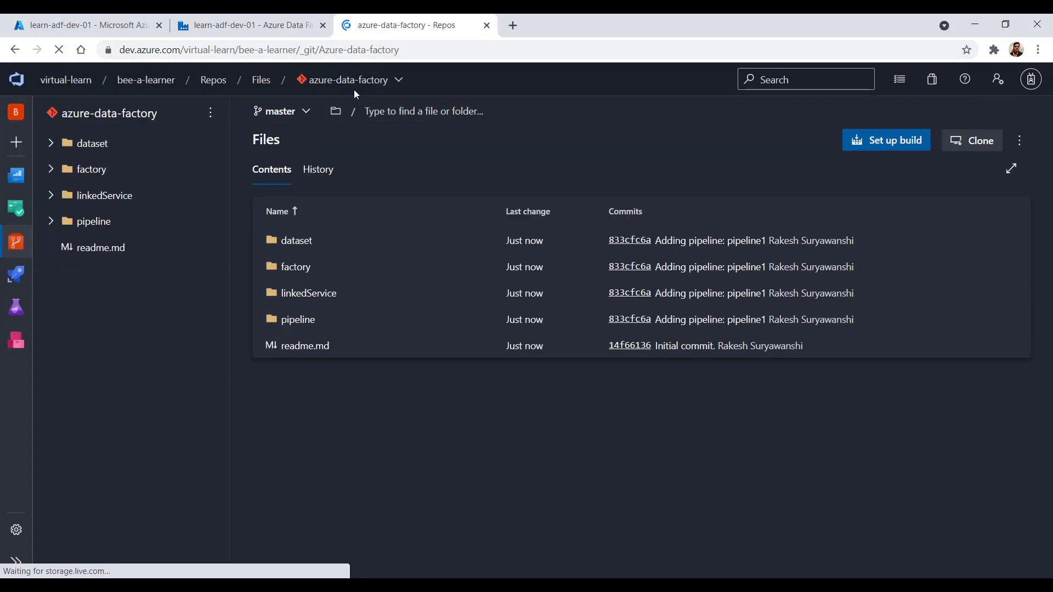
left_click(352, 89)
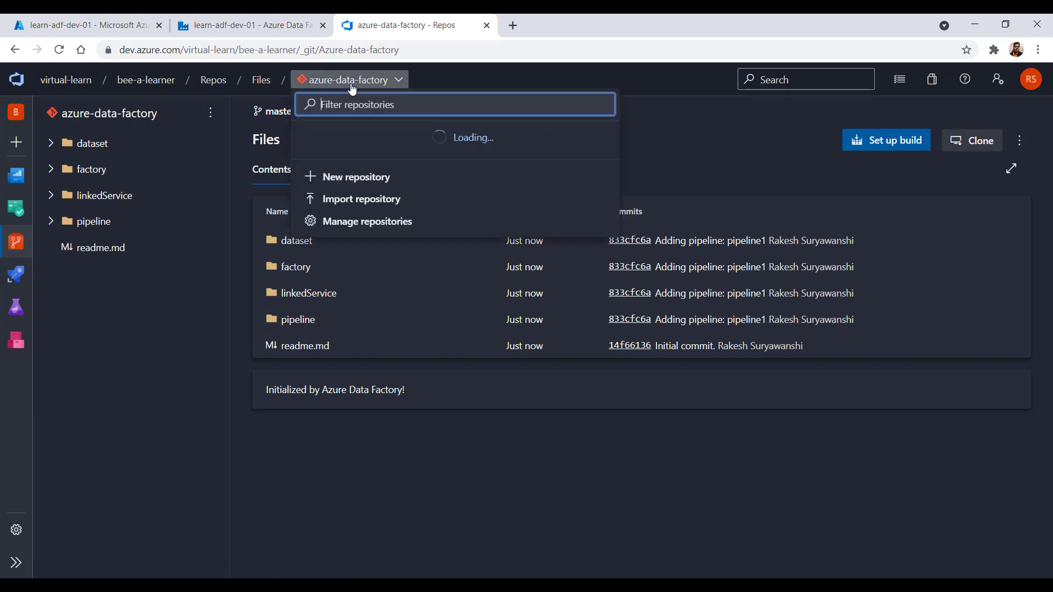
left_click(194, 329)
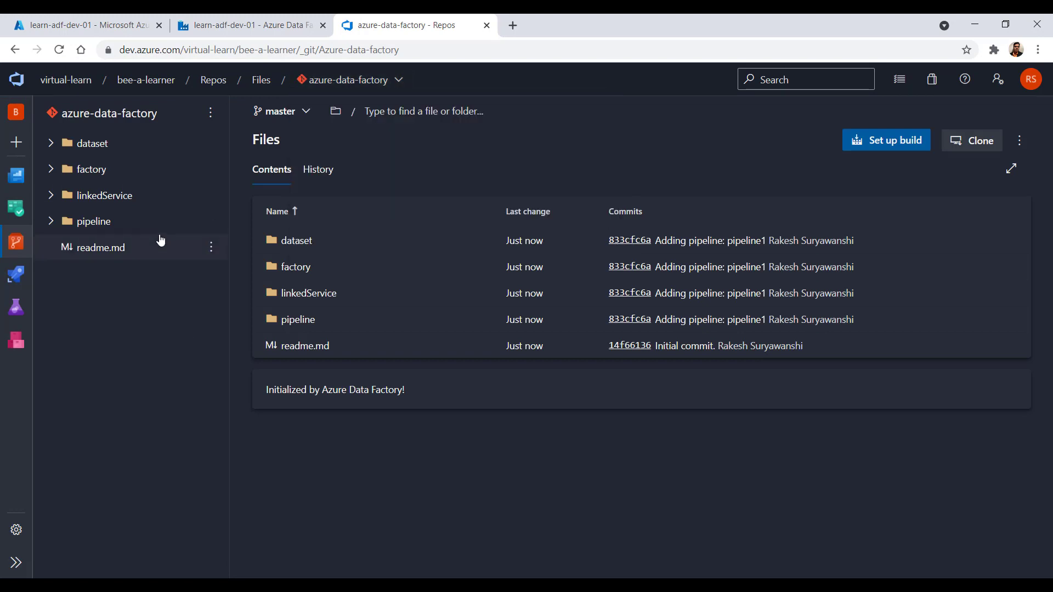
Step: Examine the contents of the dataset, factory and linkedService folders in the azure-data-factory repository
left_click(52, 143)
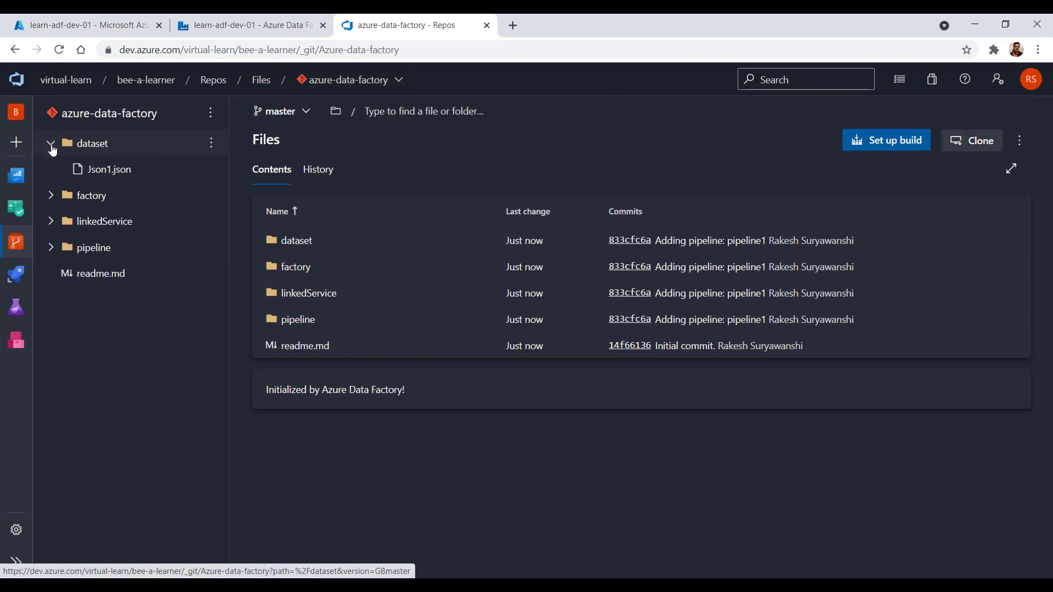
left_click(52, 144)
left_click(50, 169)
left_click(51, 169)
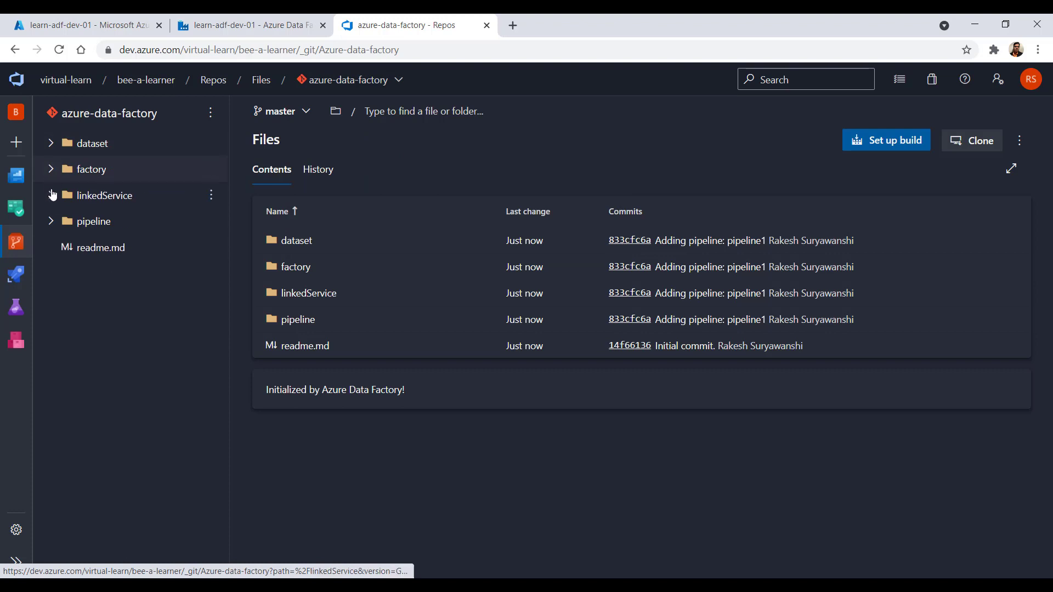
left_click(51, 195)
left_click(51, 196)
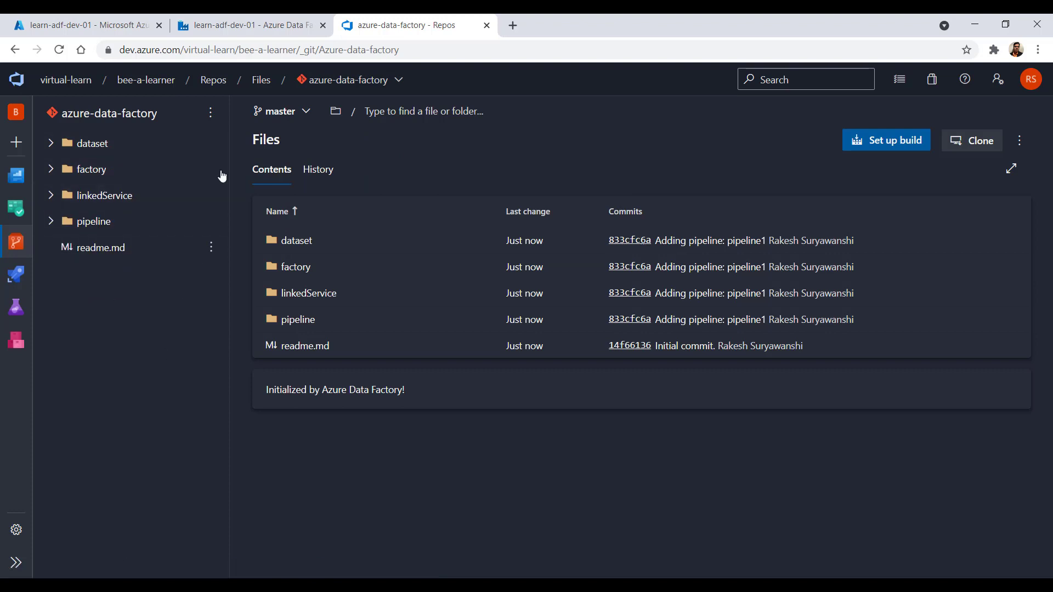
Step: Switch back to Data Factory Studio and review the connected Git repository settings and the available branch options
left_click(243, 33)
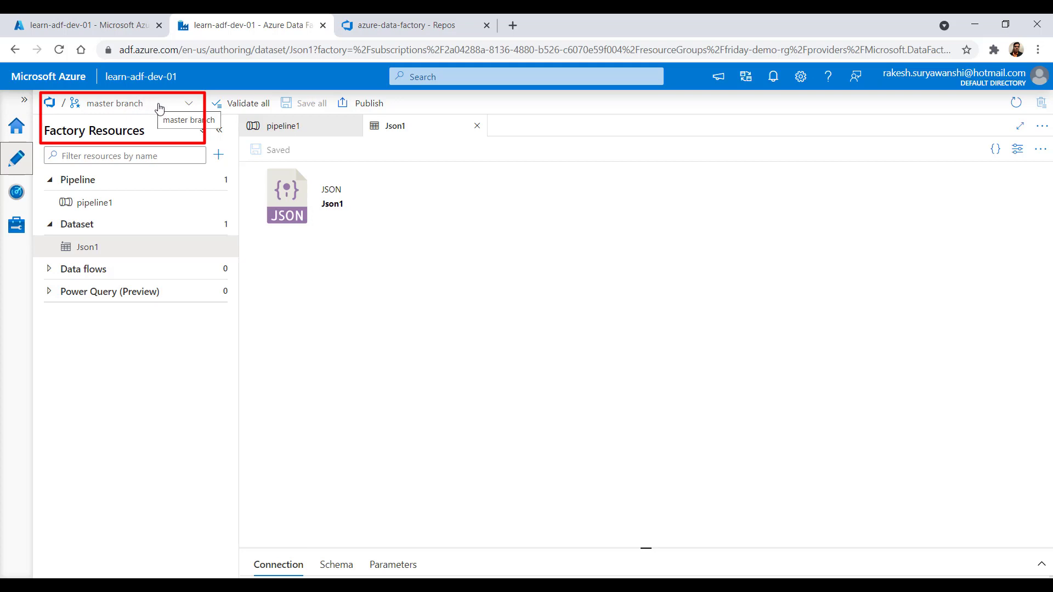
left_click(15, 225)
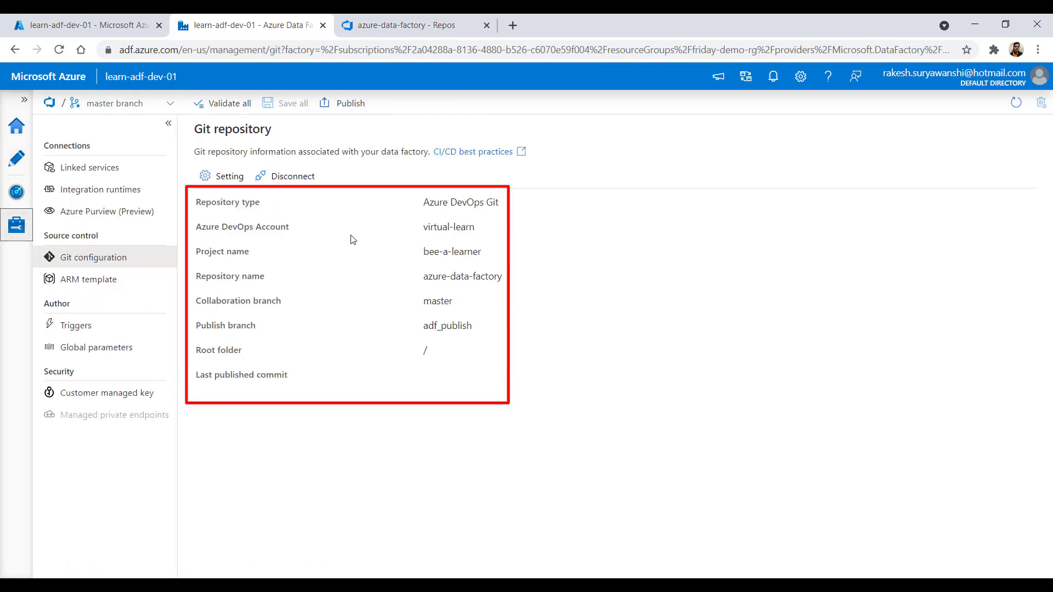
left_click(131, 105)
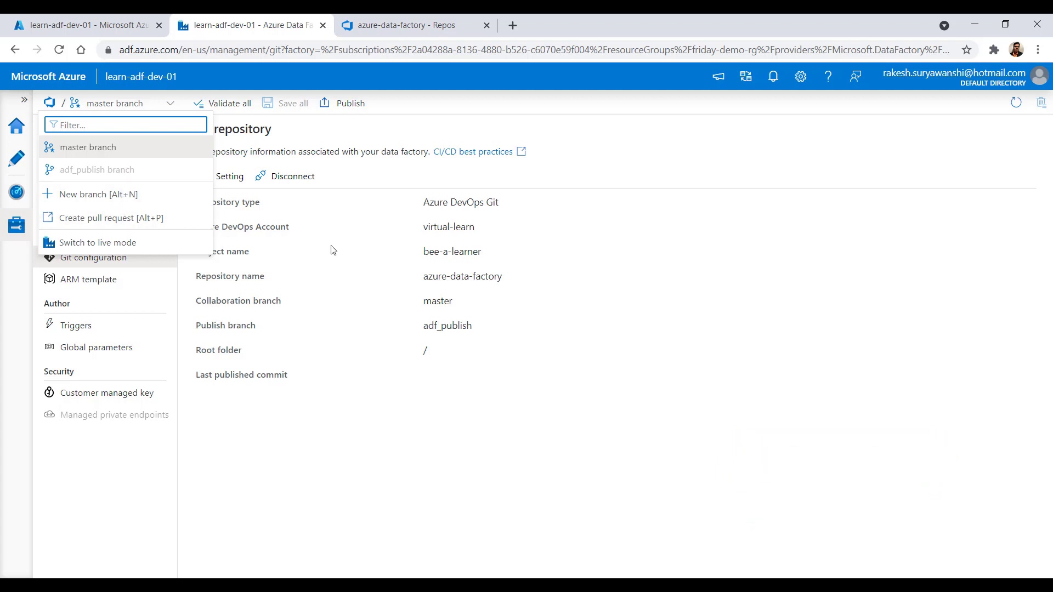
left_click(20, 166)
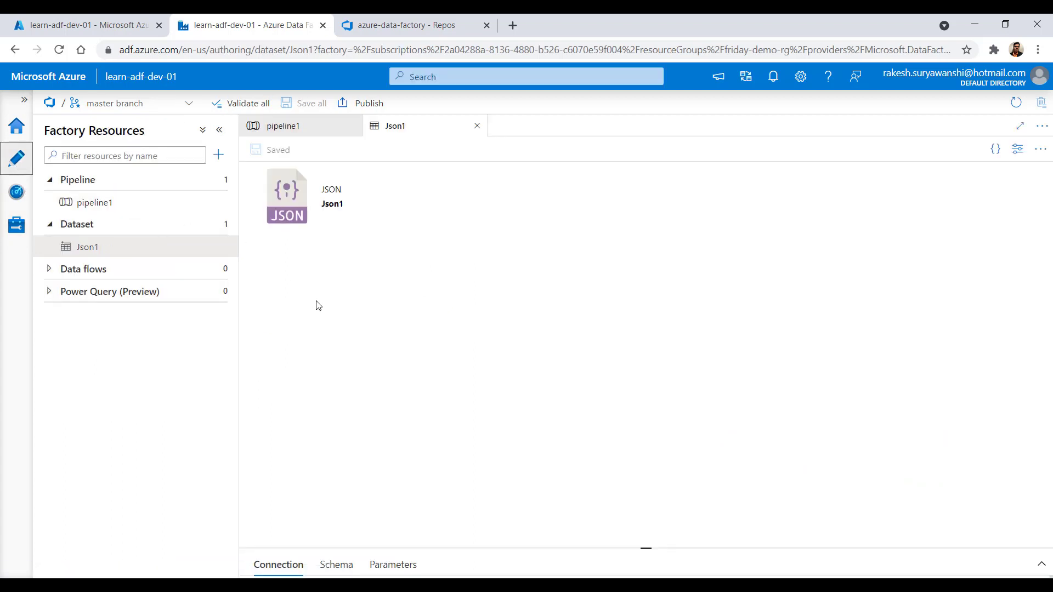
Step: Switch the data factory to live mode to view it, and return to Azure DevOps Git mode on the master branch
left_click(135, 104)
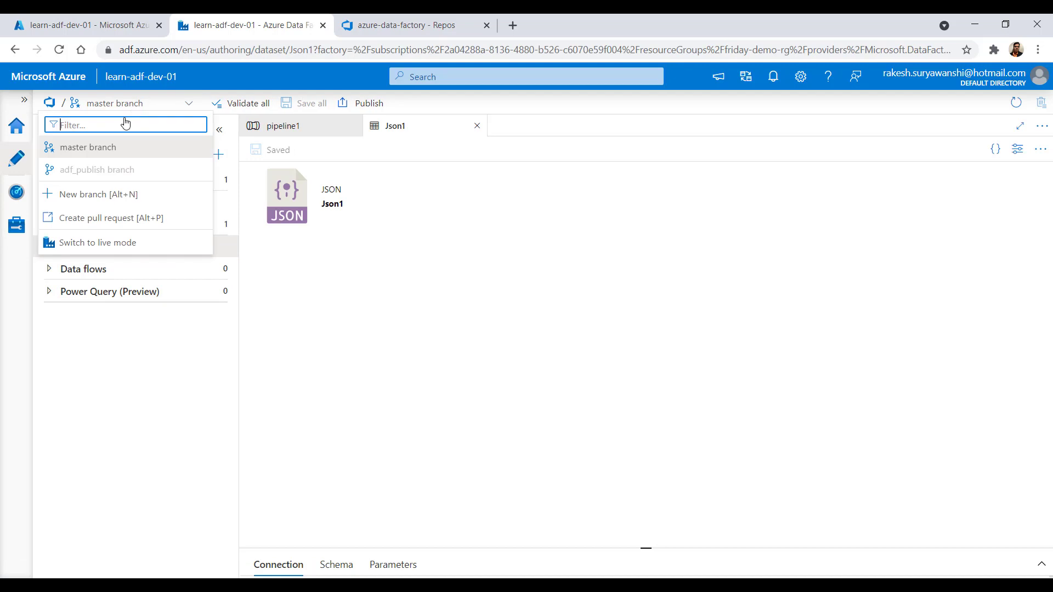
left_click(156, 245)
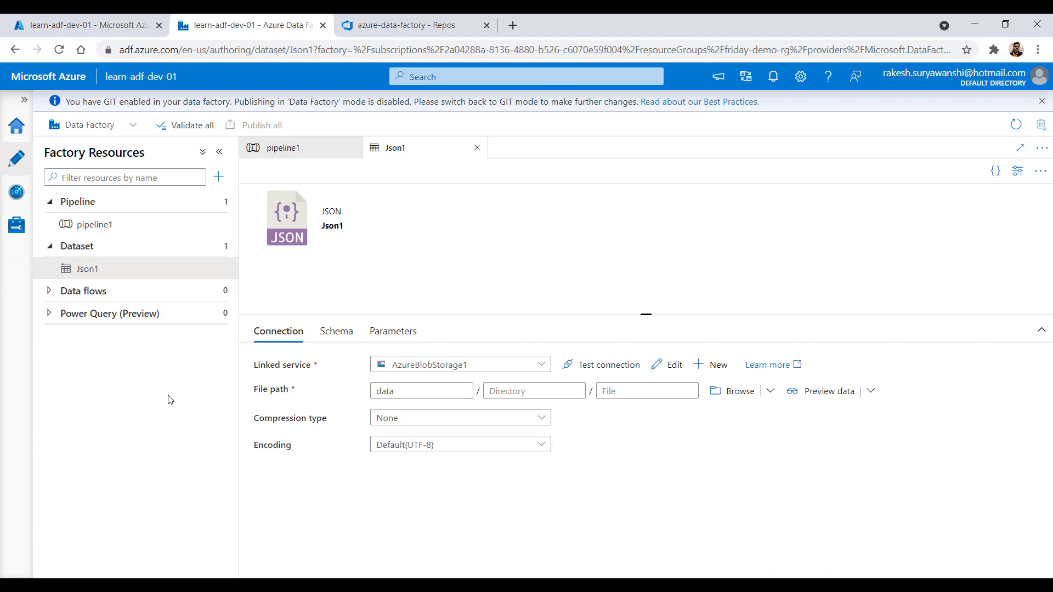
left_click(93, 126)
left_click(98, 146)
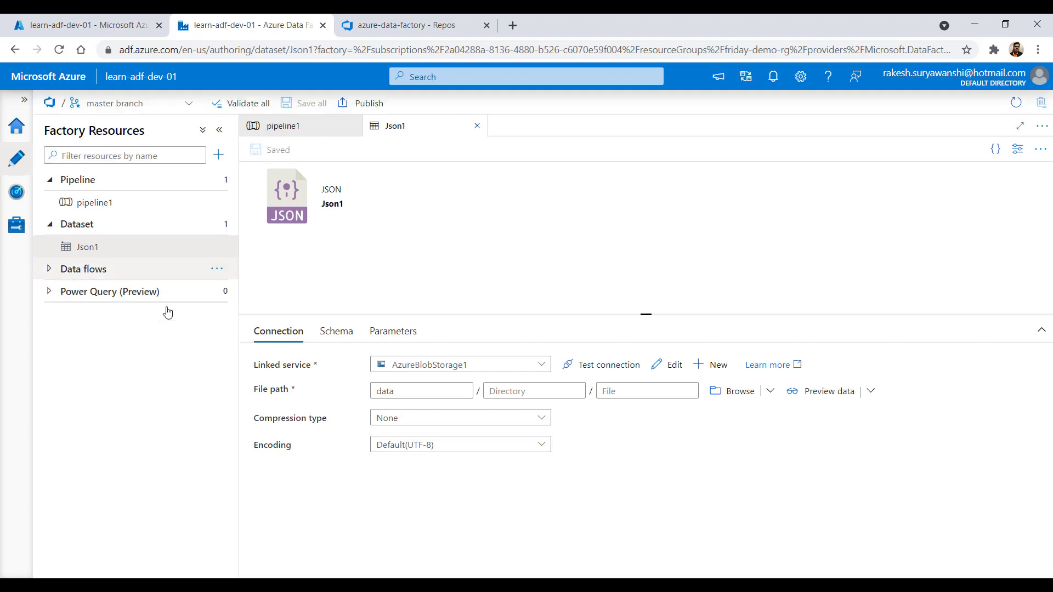
Step: Create a new working branch named features/demo-01 from the master branch in Data Factory Studio
left_click(127, 105)
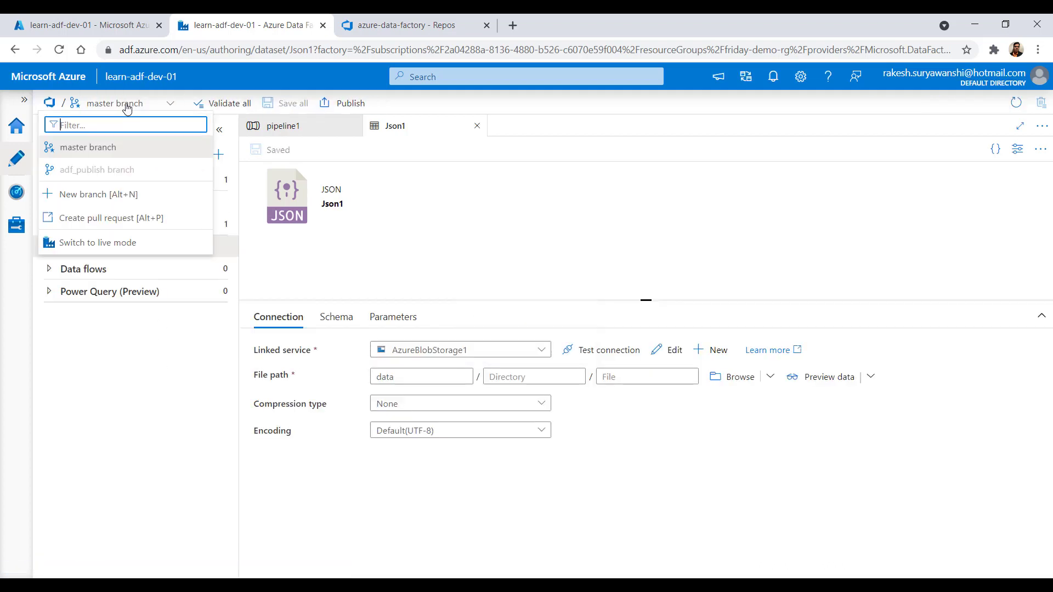
left_click(117, 197)
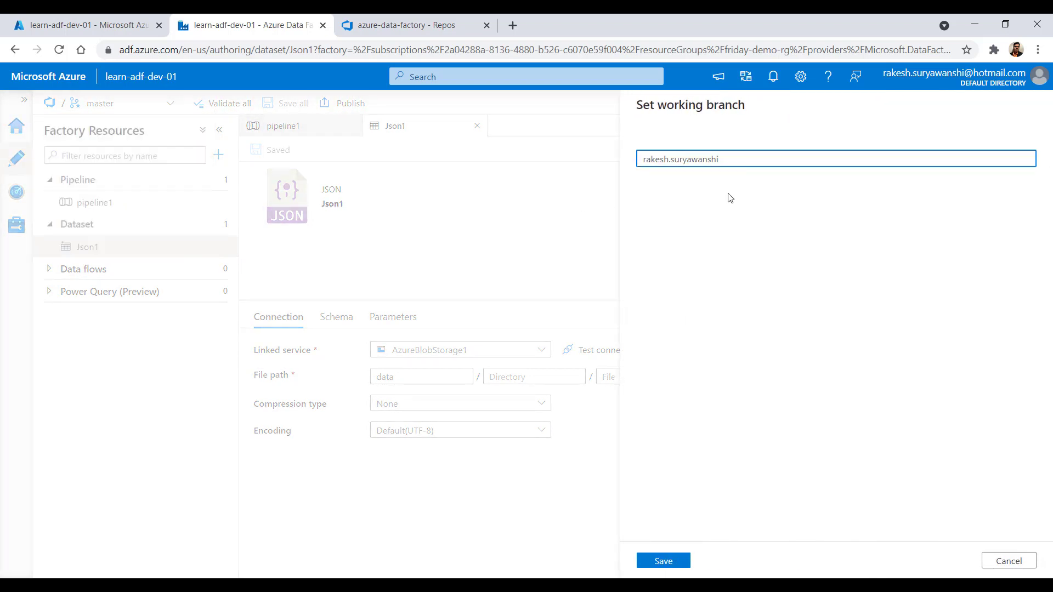
key("ctrl+a")
key("BackSpace")
type("features/")
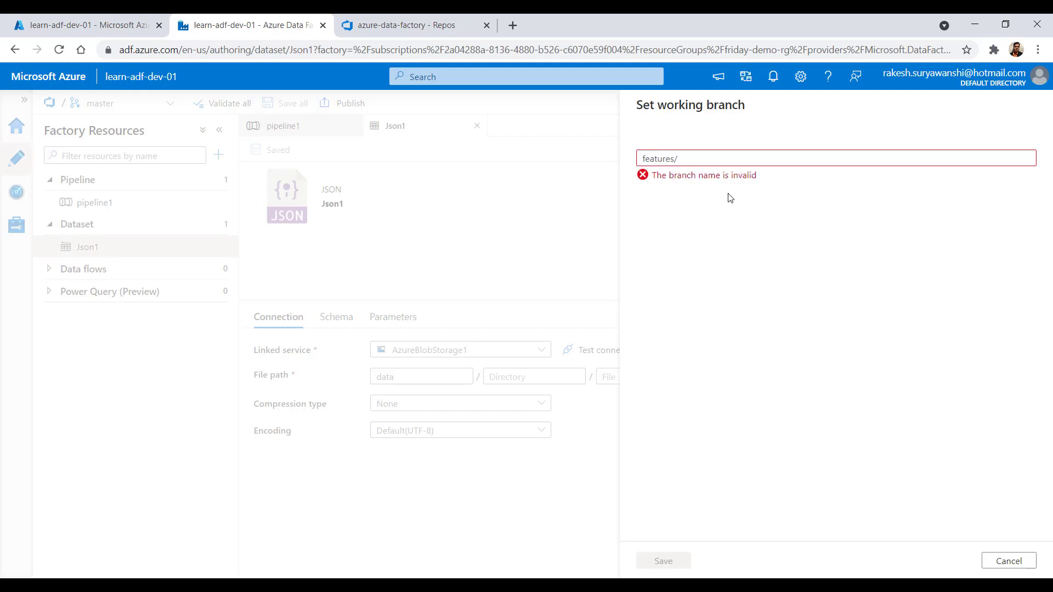
type("demo-01")
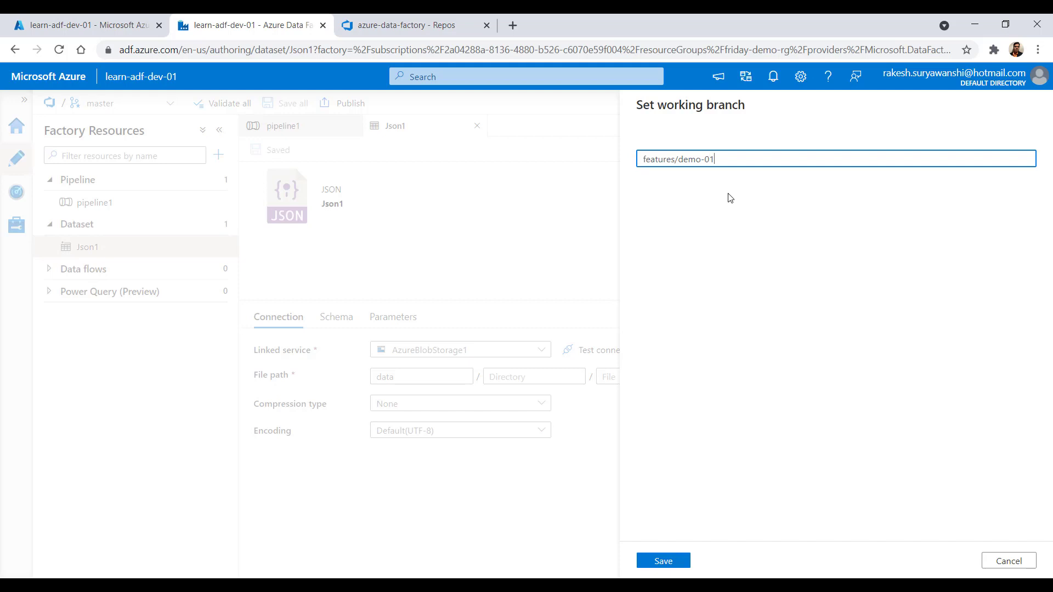
left_click(644, 563)
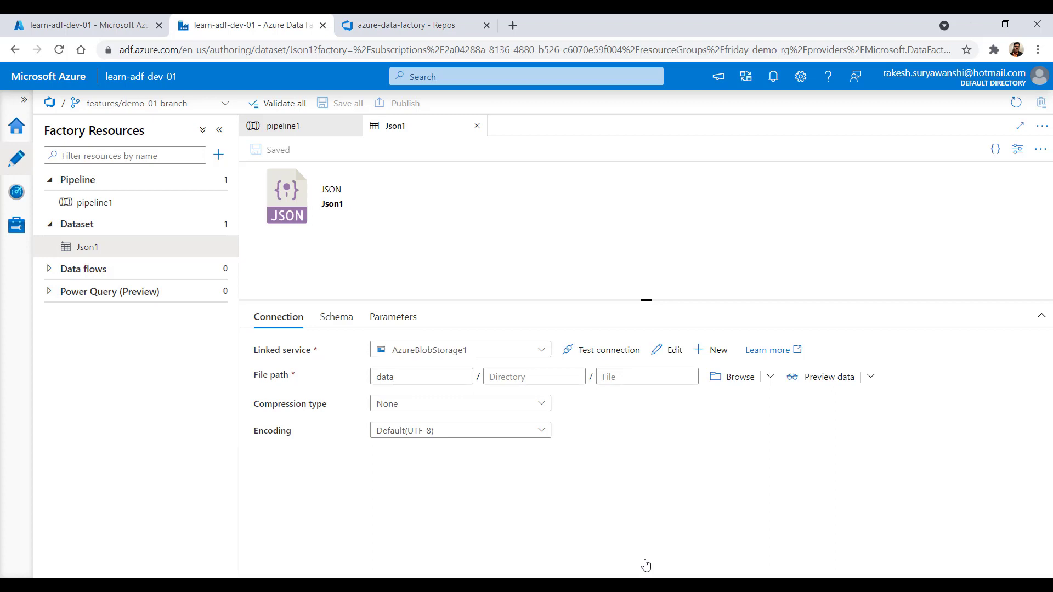
Step: Switch to Azure DevOps and view the features/demo-01 branch of the azure-data-factory repository
left_click(403, 26)
left_click(300, 113)
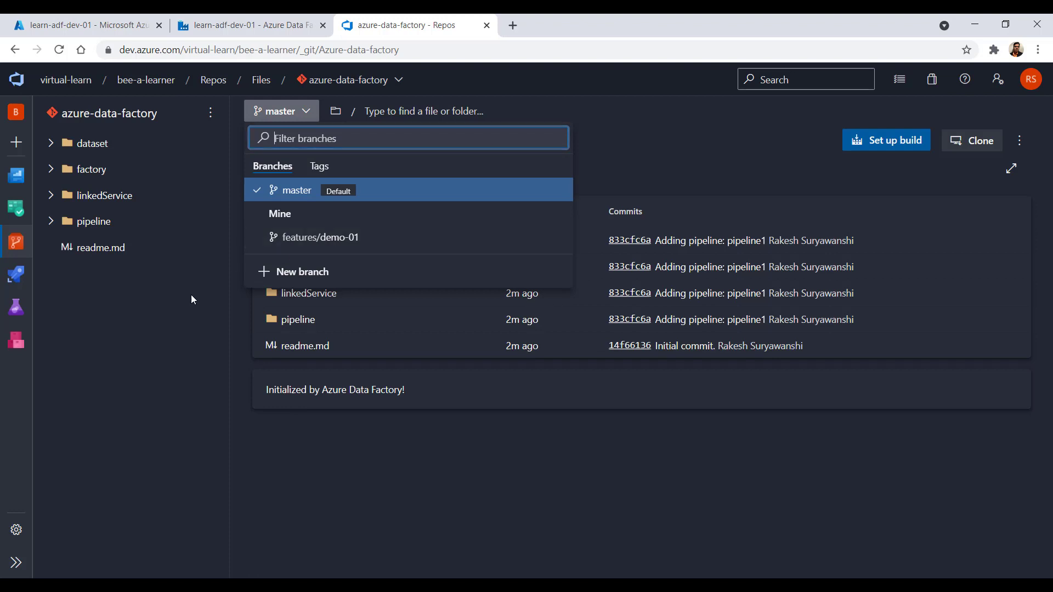
left_click(318, 238)
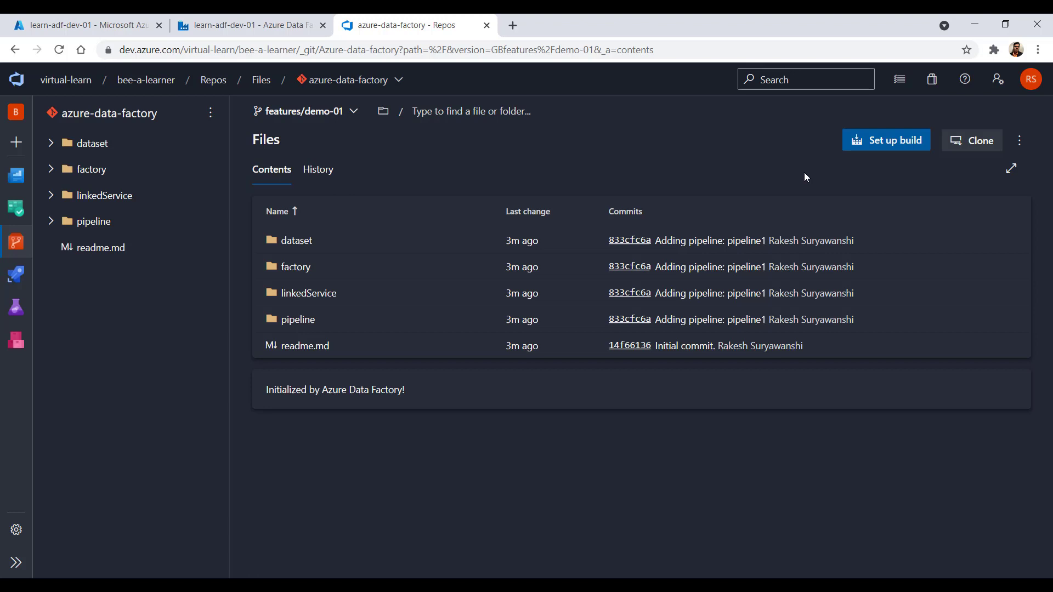
Step: Back in Data Factory Studio, create a new pipeline containing a Wait activity on the features/demo-01 branch, and save and close it
left_click(255, 27)
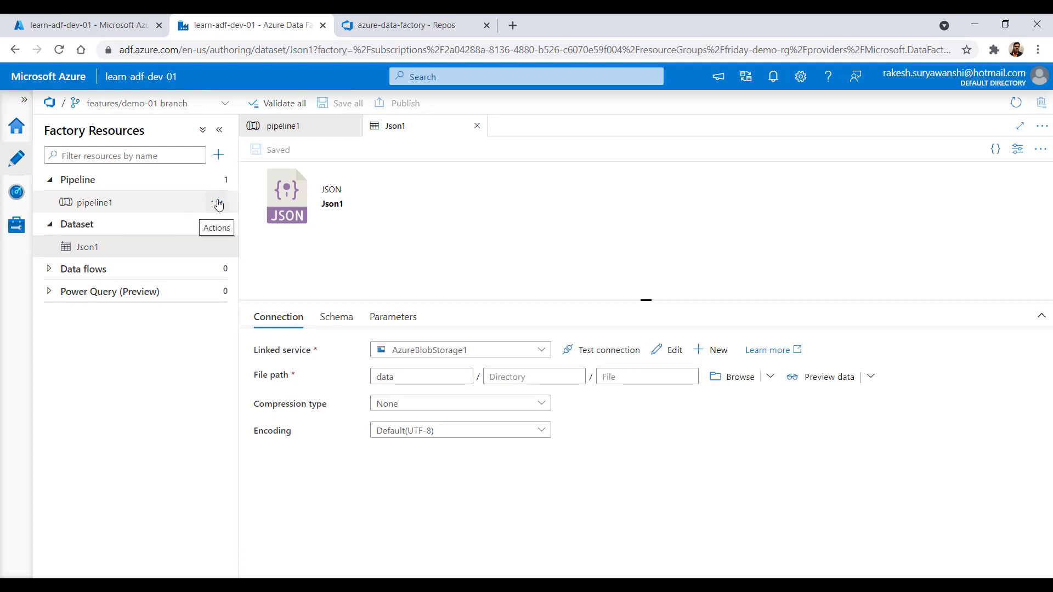
left_click(218, 181)
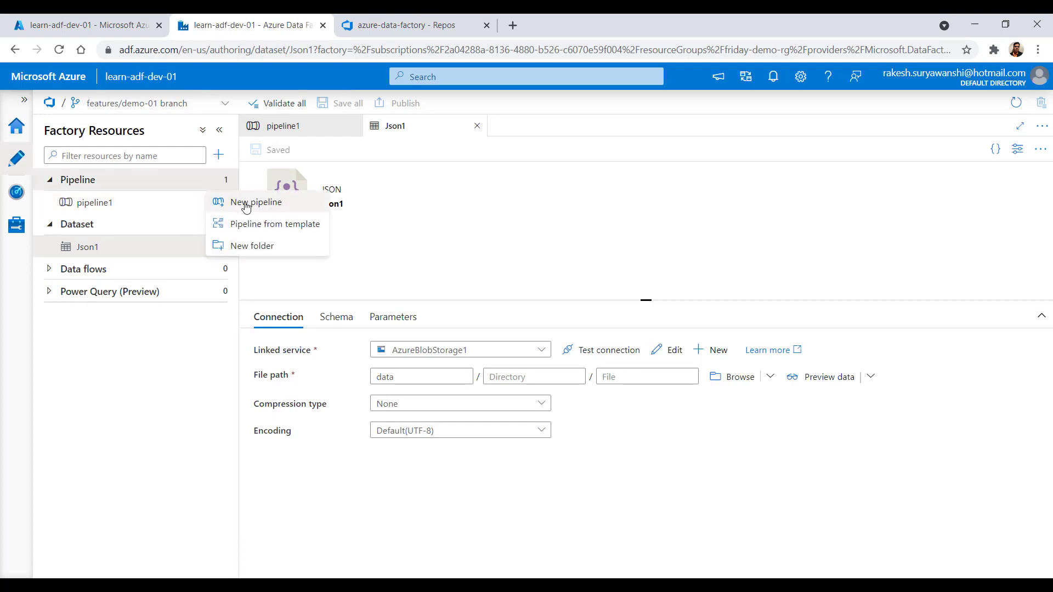
left_click(243, 204)
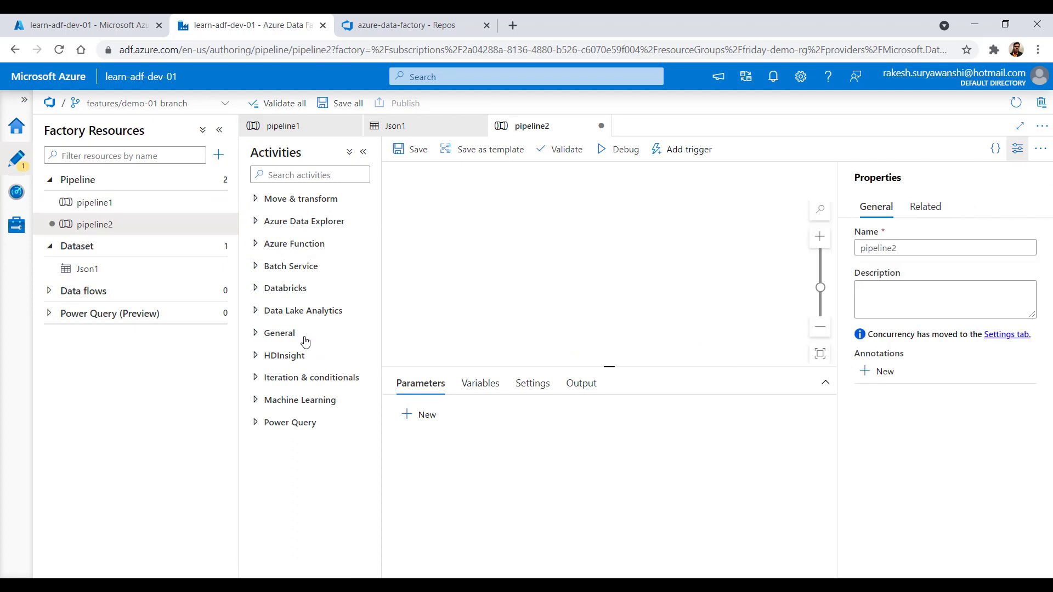
left_click(258, 421)
left_click(258, 401)
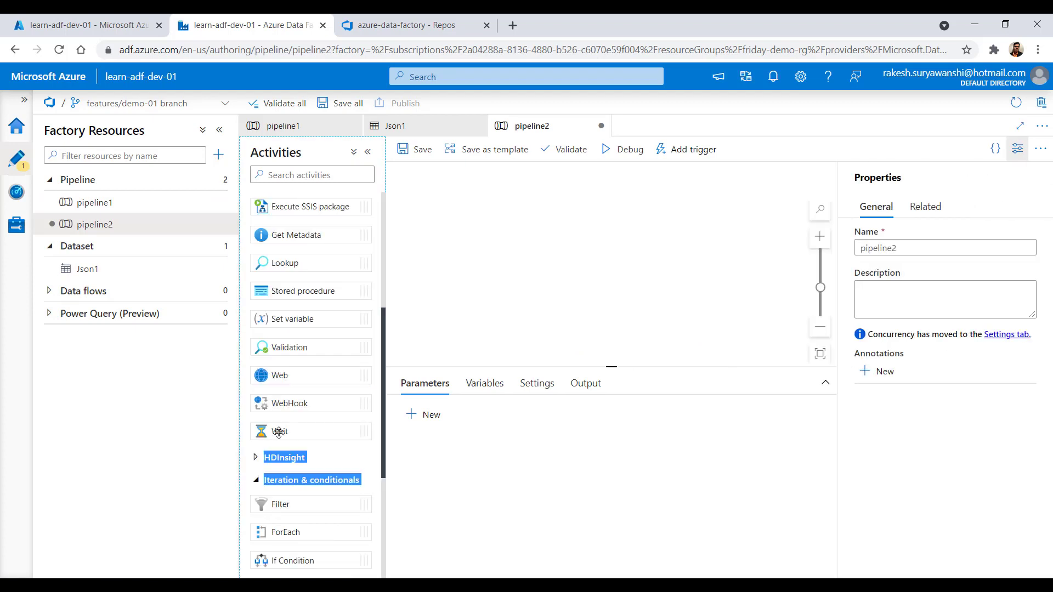
left_click_drag(276, 429, 600, 231)
left_click(690, 280)
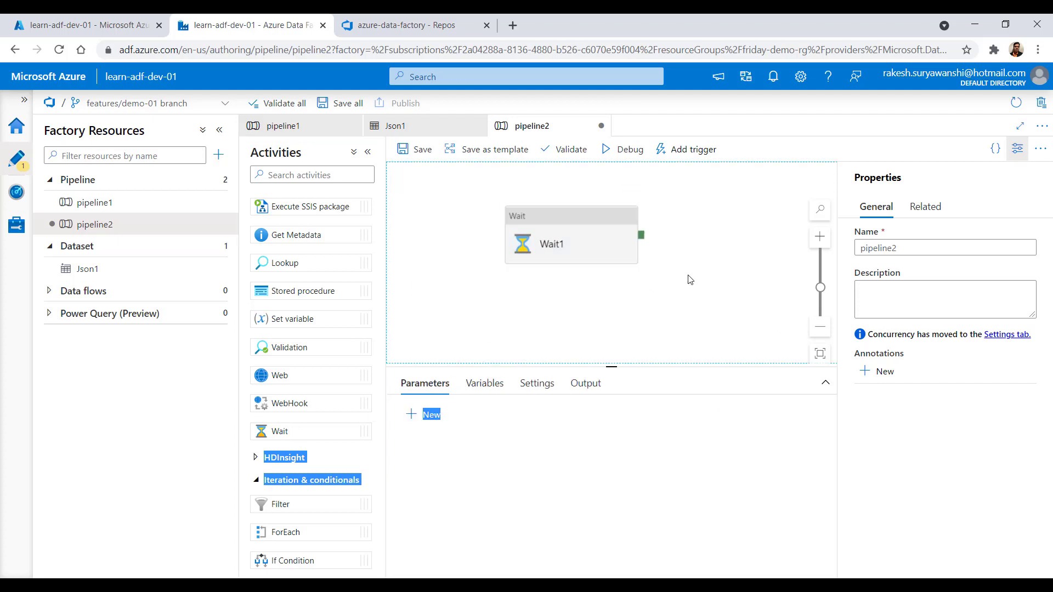
left_click(599, 127)
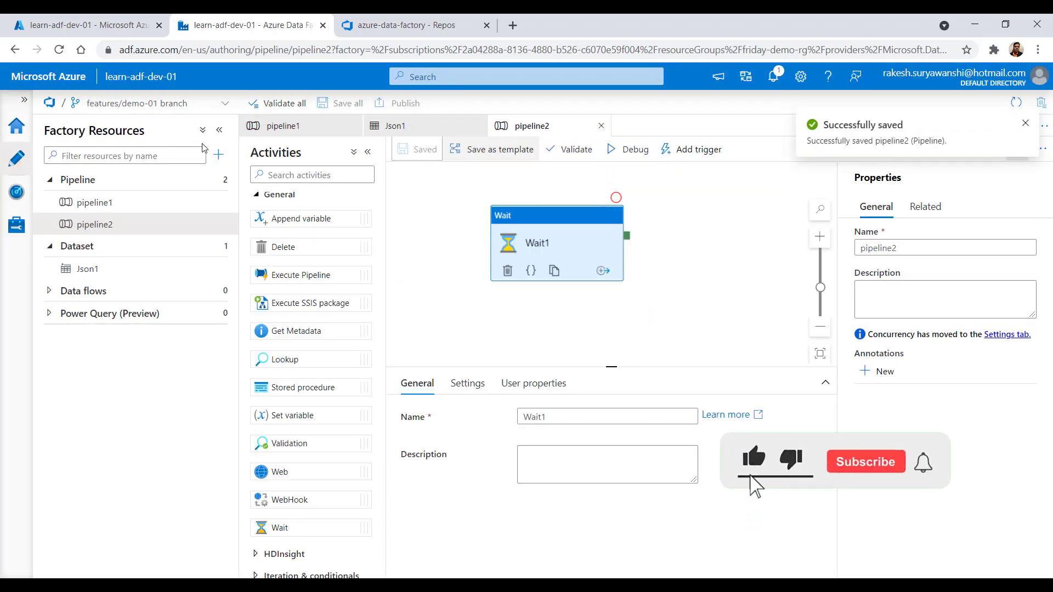
left_click(600, 127)
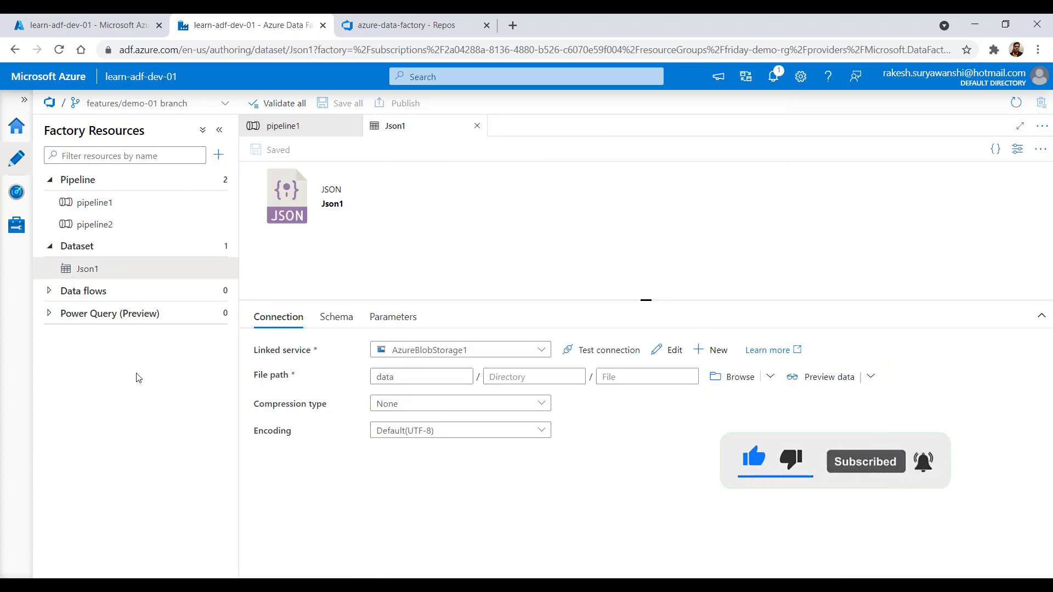
Step: Switch to the master branch to check its pipelines, and return to the features/demo-01 branch
left_click(178, 104)
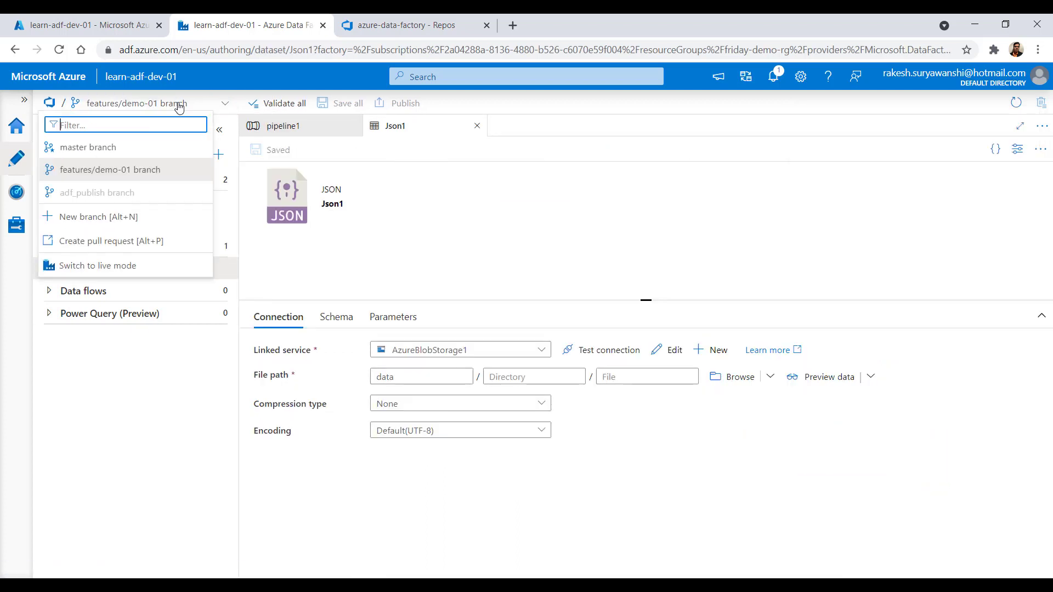
left_click(126, 144)
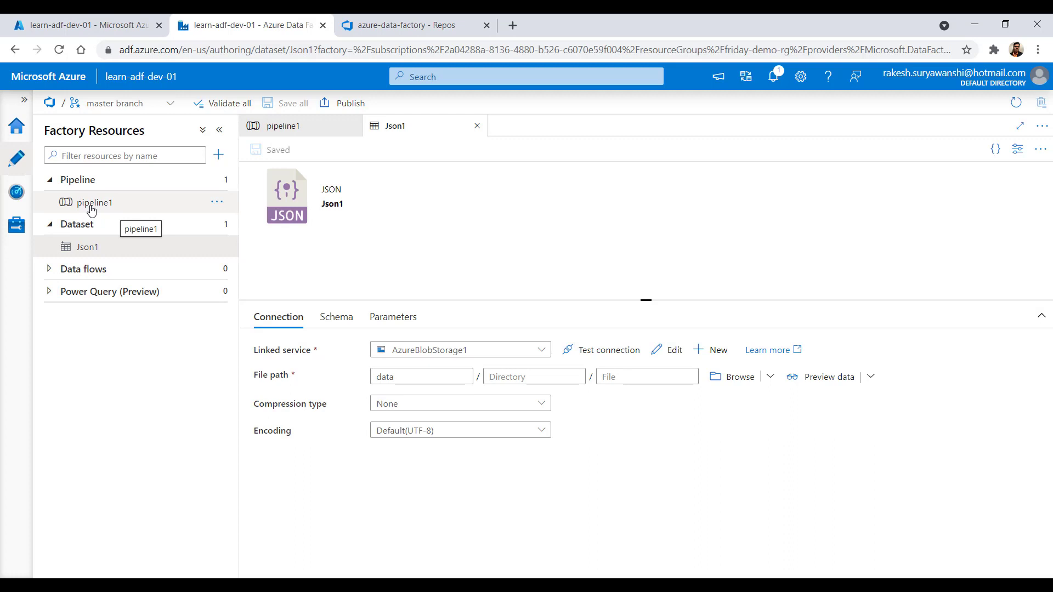
left_click(170, 105)
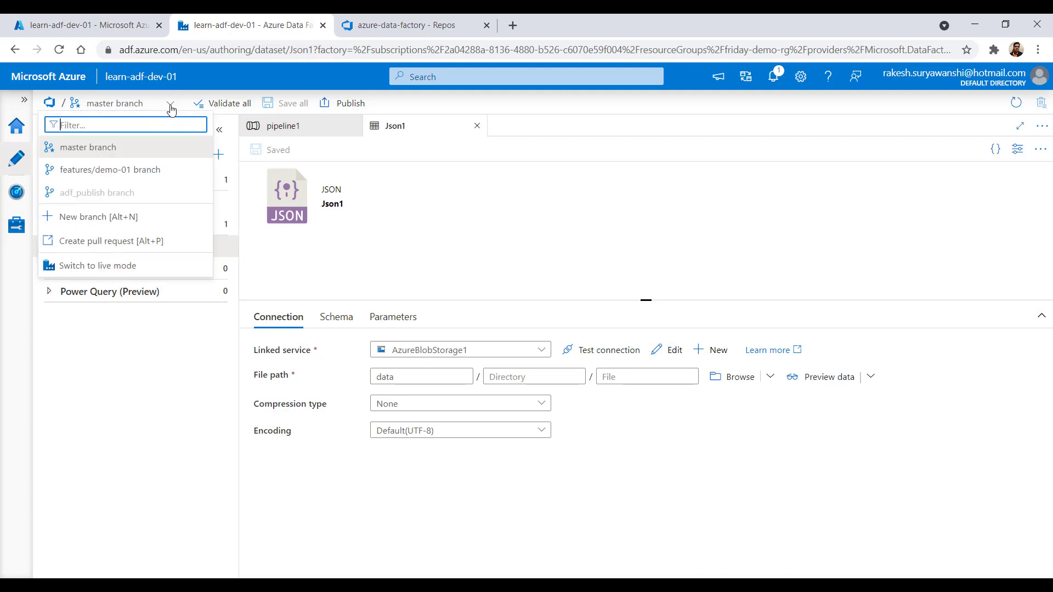
left_click(141, 169)
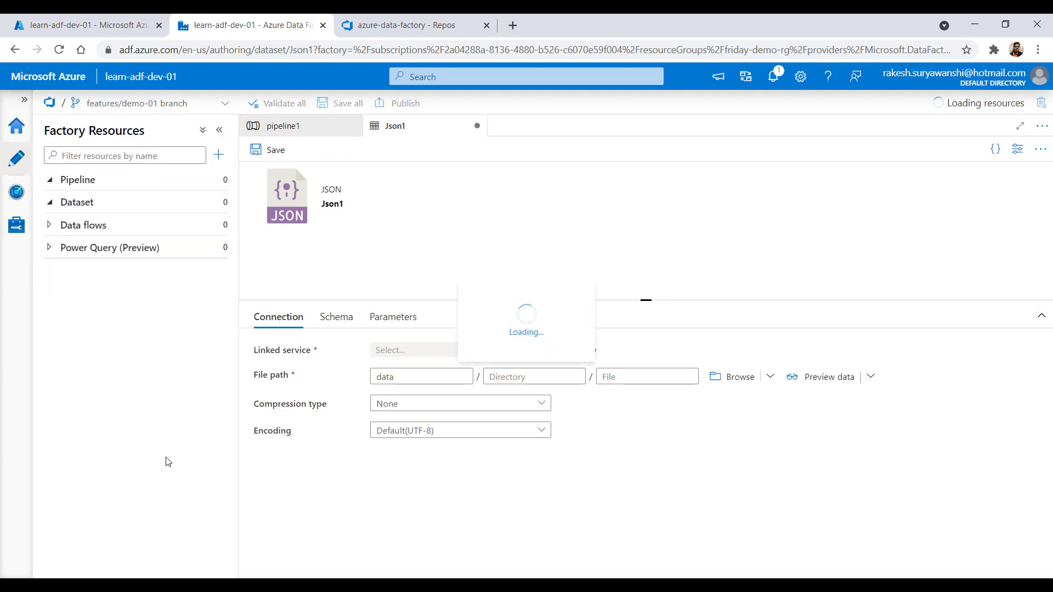
Step: Switch to live mode to check the published pipelines, and return to Azure DevOps Git mode
left_click(196, 106)
left_click(124, 268)
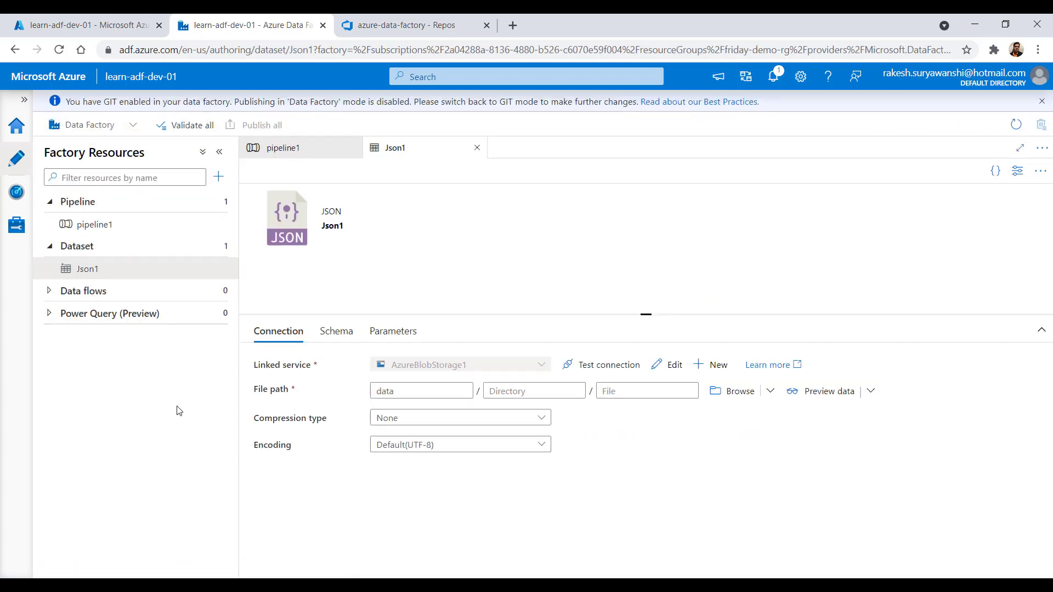
left_click(131, 125)
left_click(129, 143)
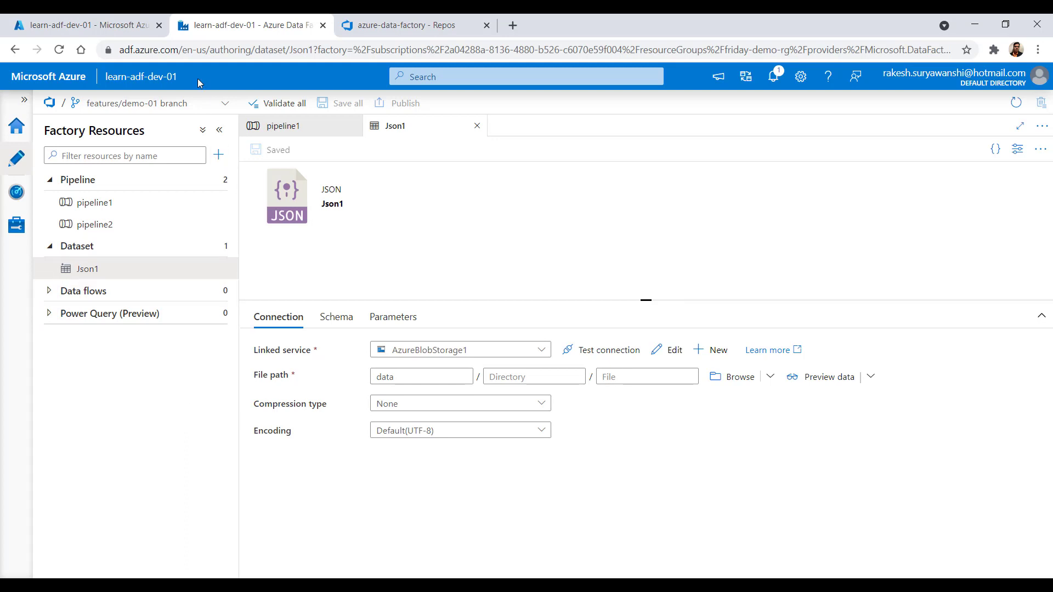
Step: Create a pull request from features/demo-01 into master with the title "Adding pipeline: pipeline2"
left_click(216, 104)
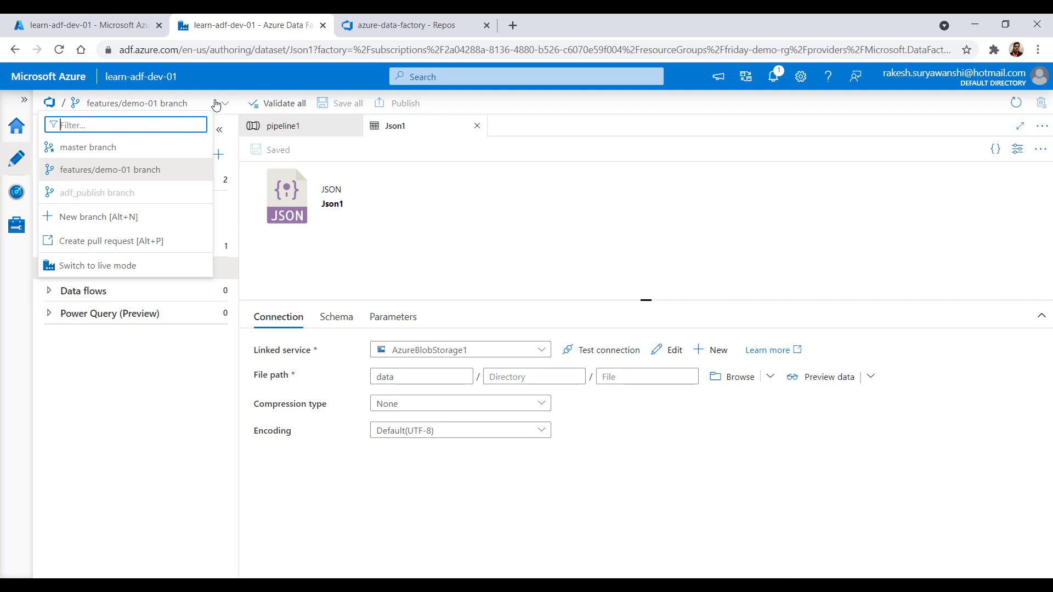
left_click(162, 245)
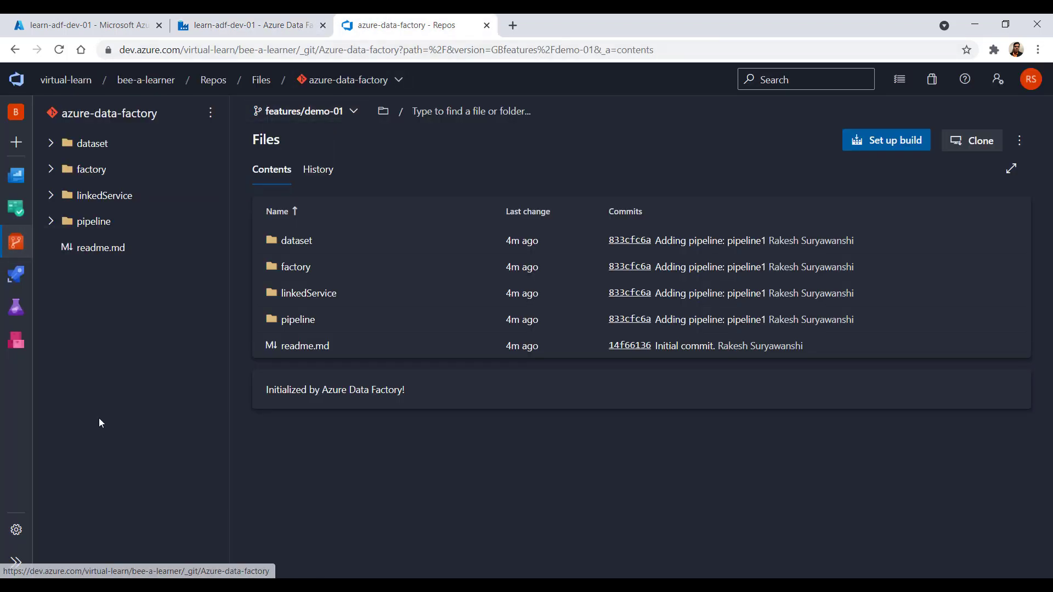
left_click(219, 22)
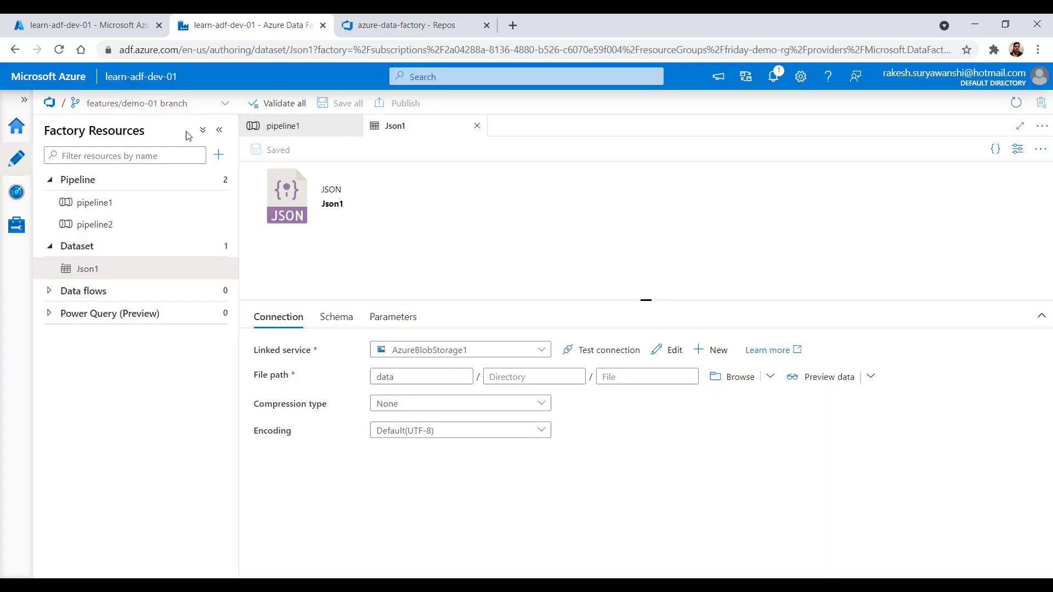
left_click(225, 104)
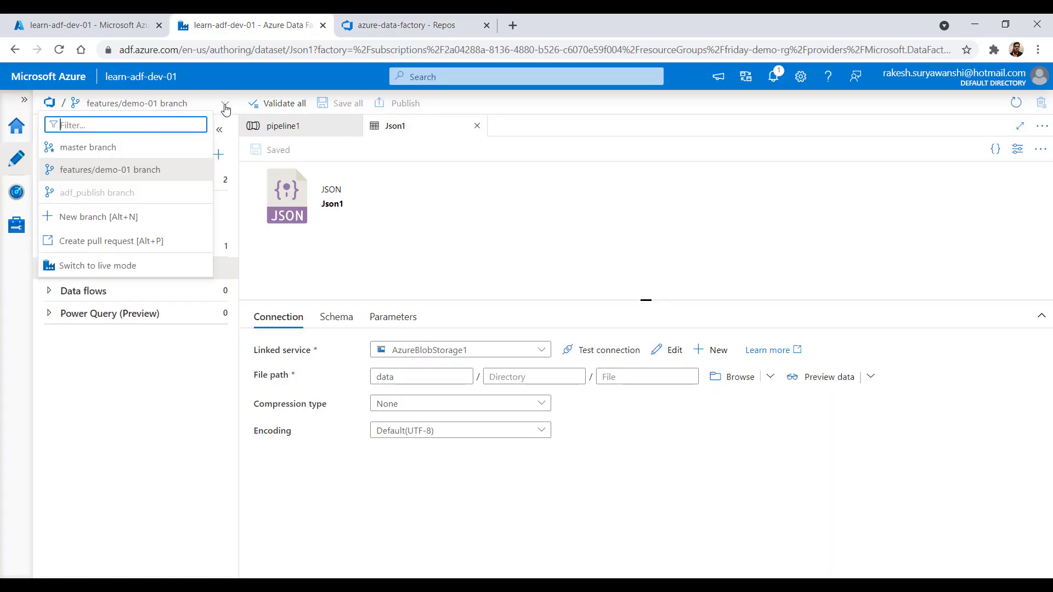
left_click(160, 241)
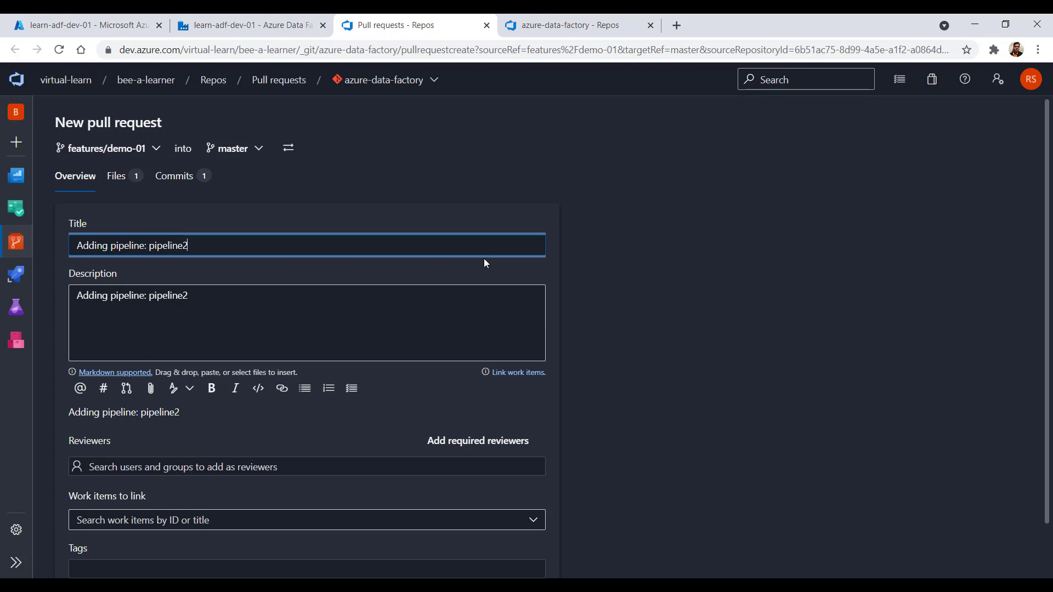
scroll(947, 297, "down", 1)
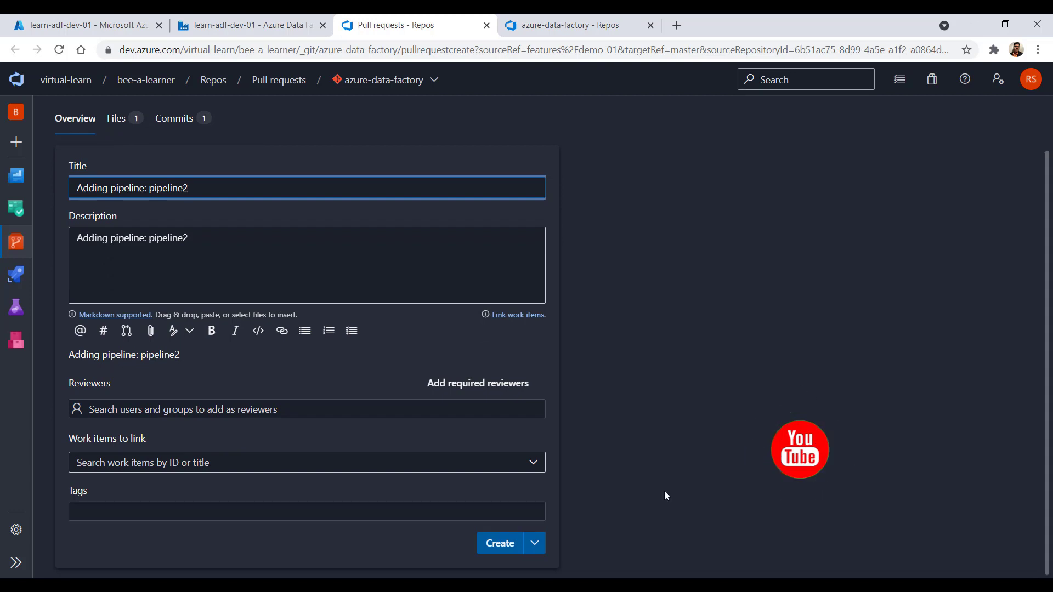
left_click(511, 545)
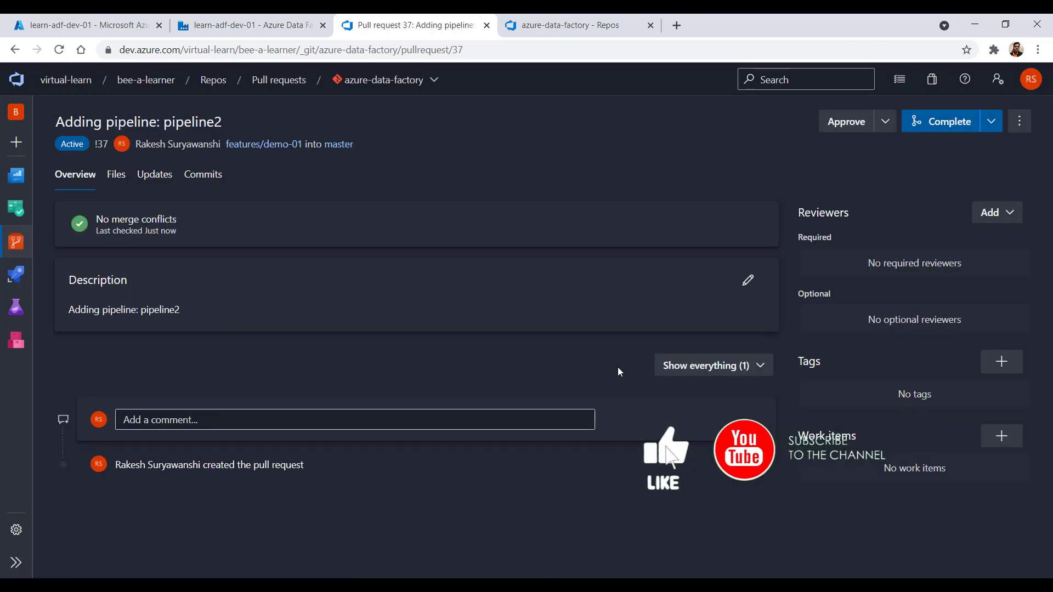
Step: Review and approve the pull request's file changes, and complete the no-fast-forward merge with features/demo-01 deleted after merging
left_click(116, 174)
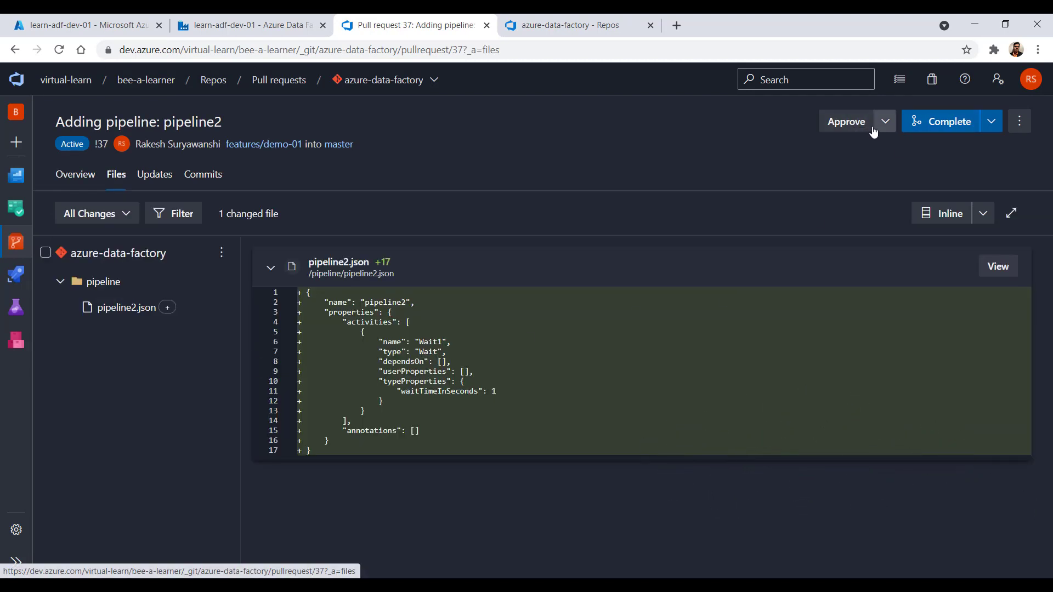
left_click(847, 122)
left_click(954, 126)
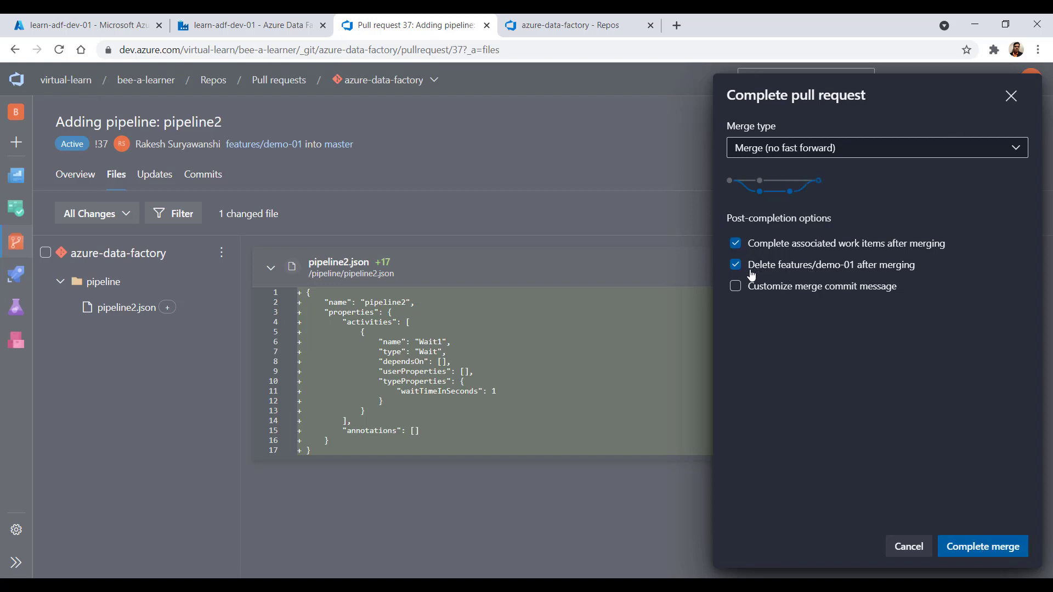
left_click(965, 546)
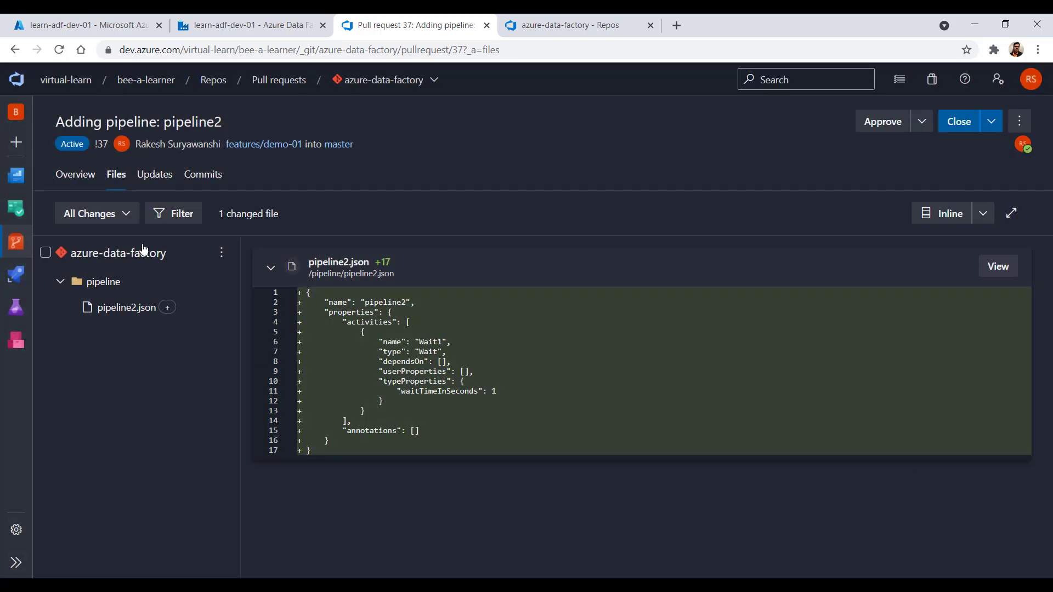
Step: Check the pull request's overview and examine the pipeline folder on the repository's master branch
left_click(83, 176)
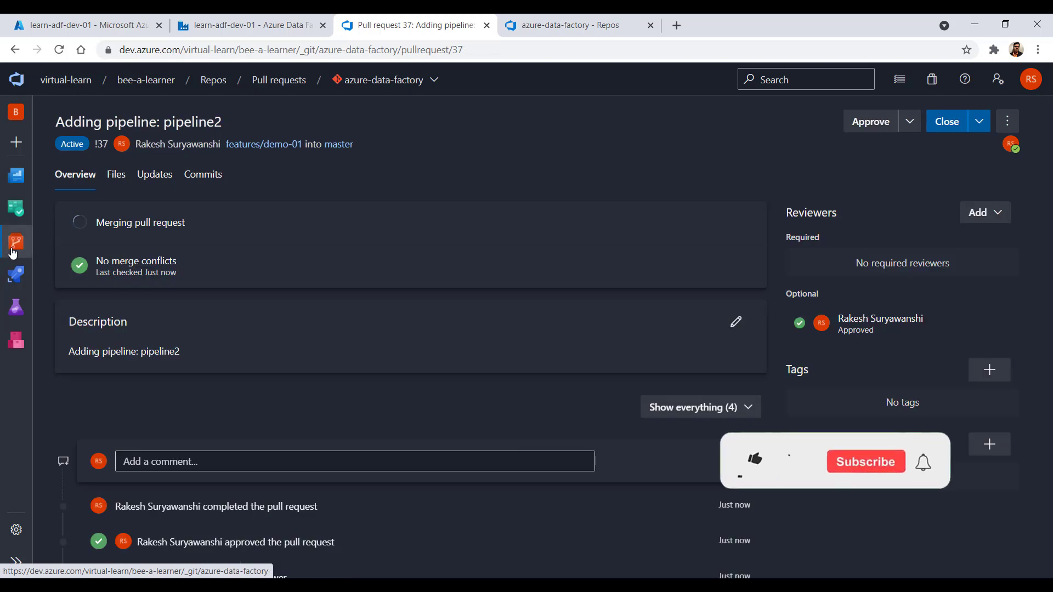
mouse_move(19, 247)
left_click(70, 264)
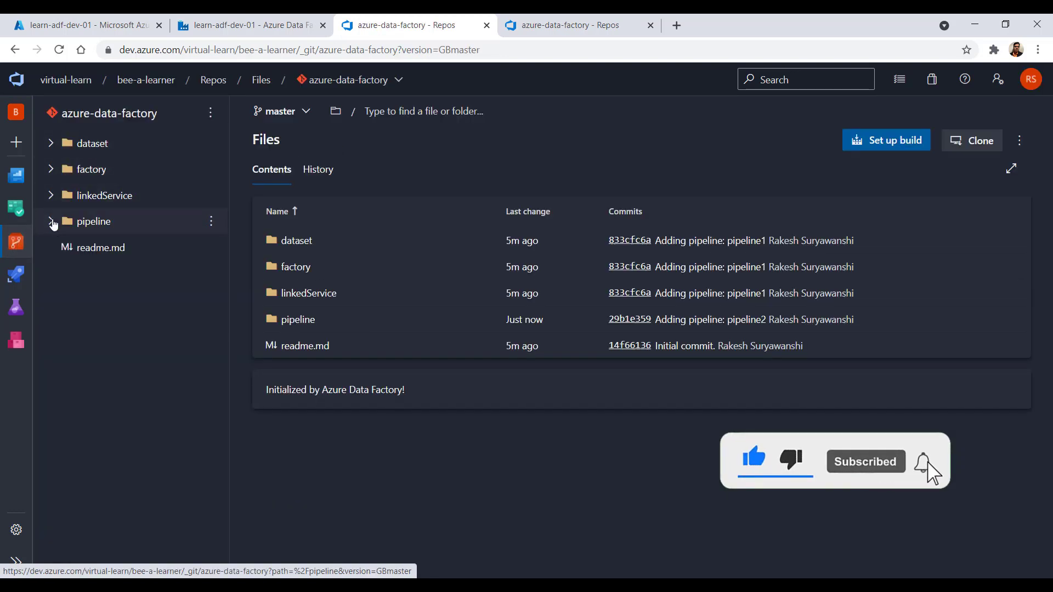
left_click(52, 222)
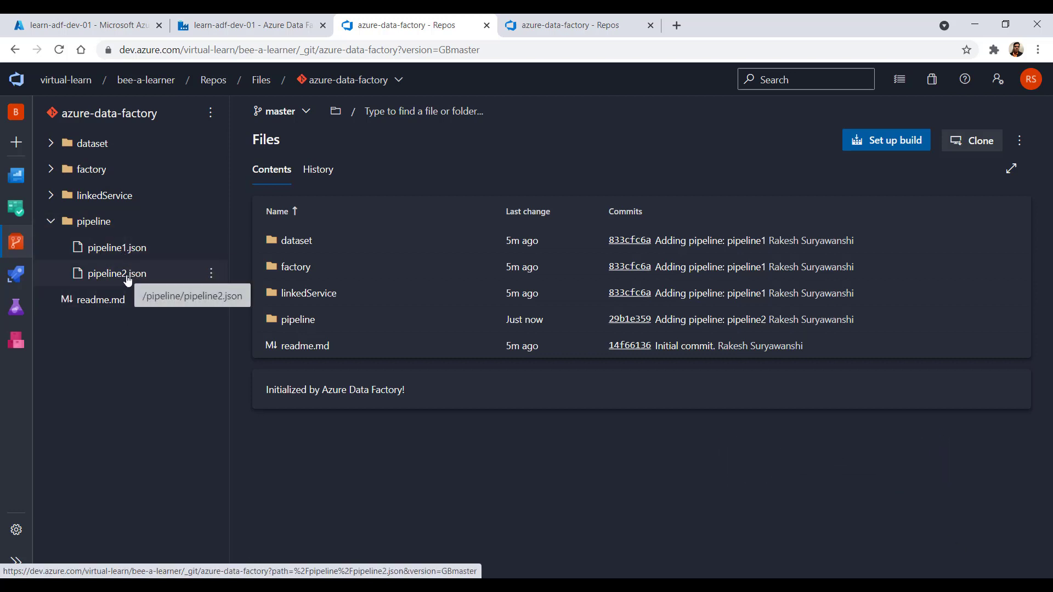
Step: Return to the data factory and switch its working branch from features/demo-01 to master
left_click(242, 26)
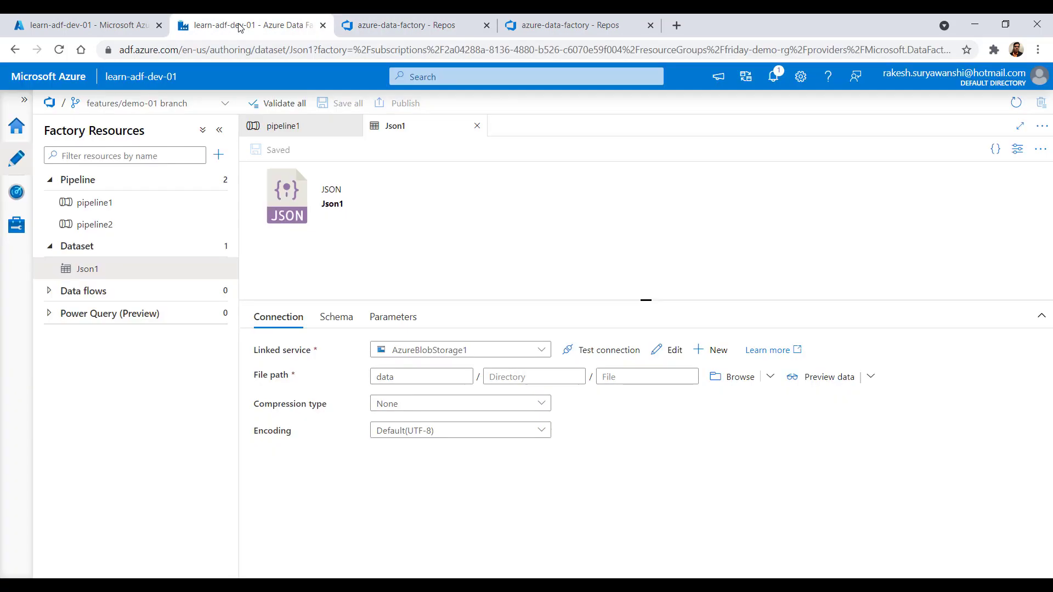
left_click(194, 104)
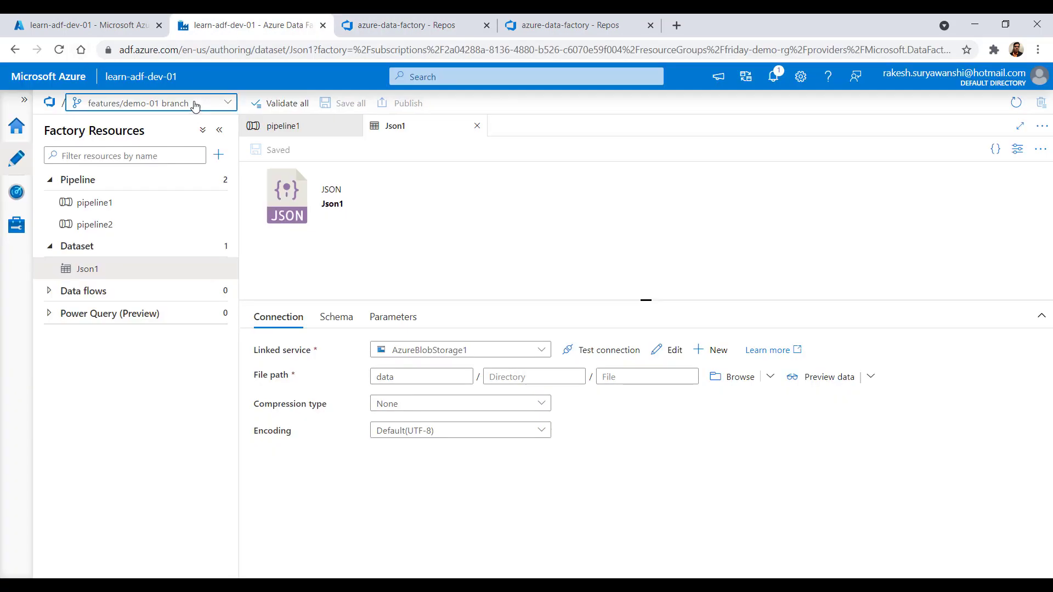
left_click(140, 147)
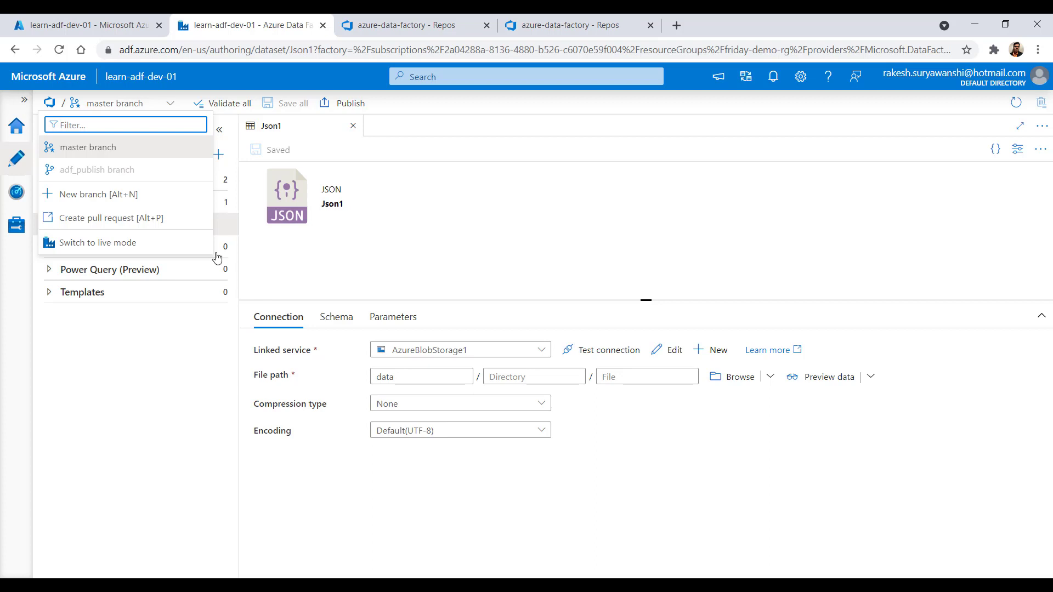
left_click(214, 334)
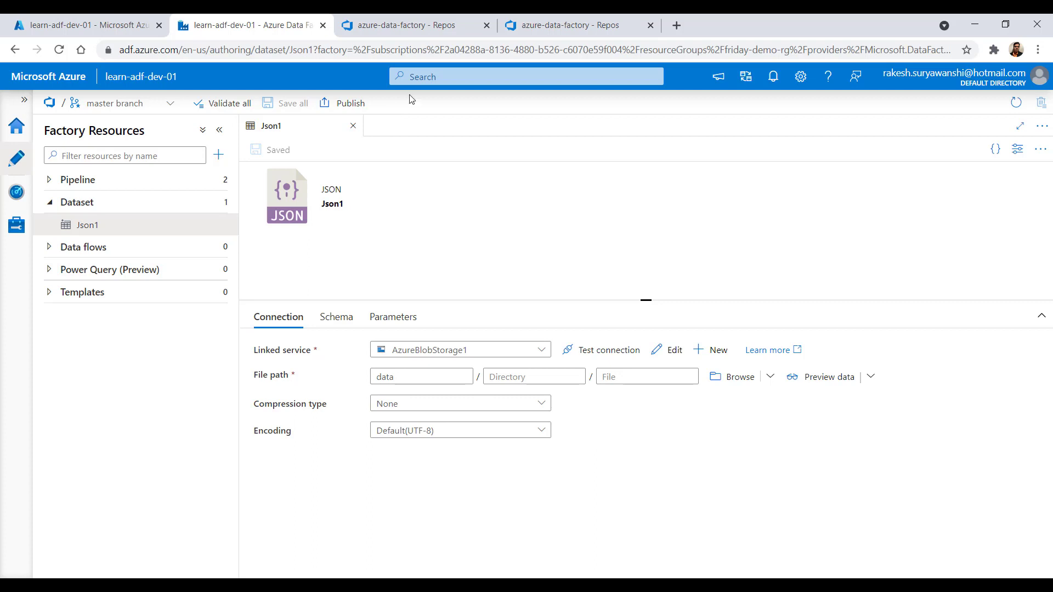
Step: In the azure-data-factory repository on master, create a new root-level file named package.json
left_click(445, 26)
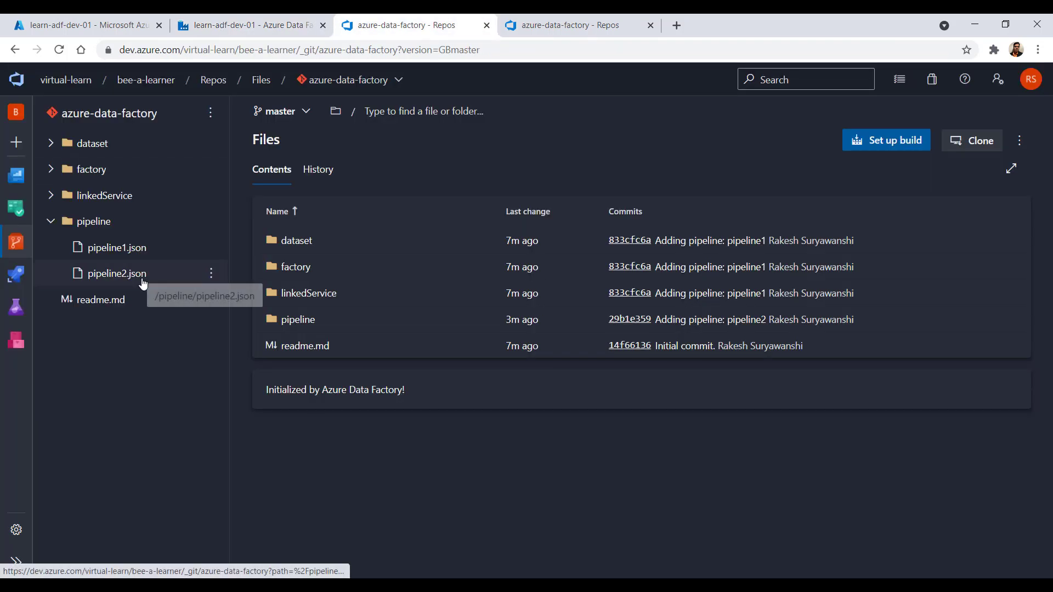
left_click(51, 221)
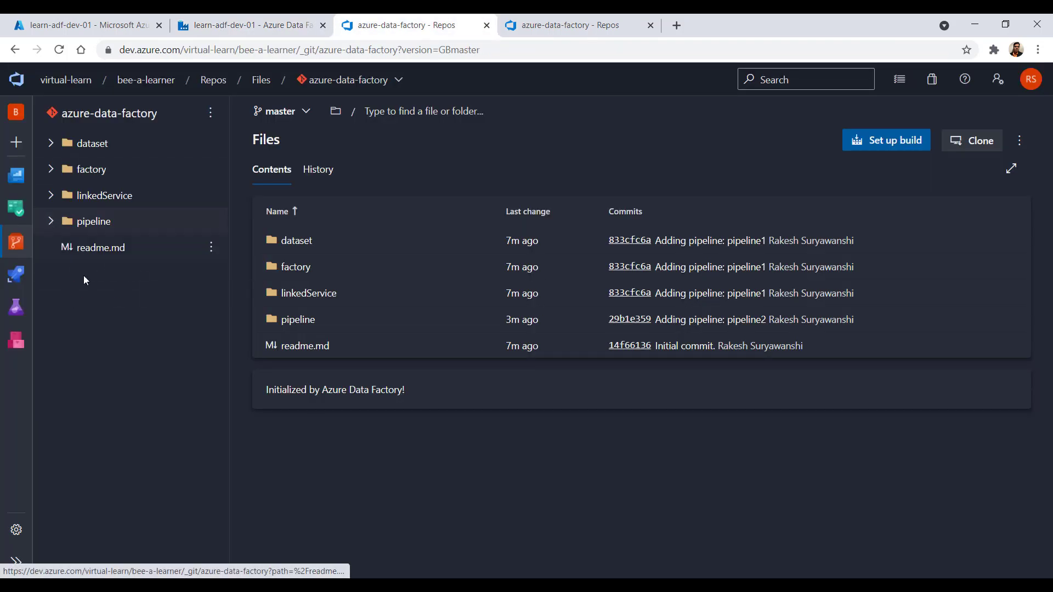
left_click(210, 113)
mouse_move(192, 197)
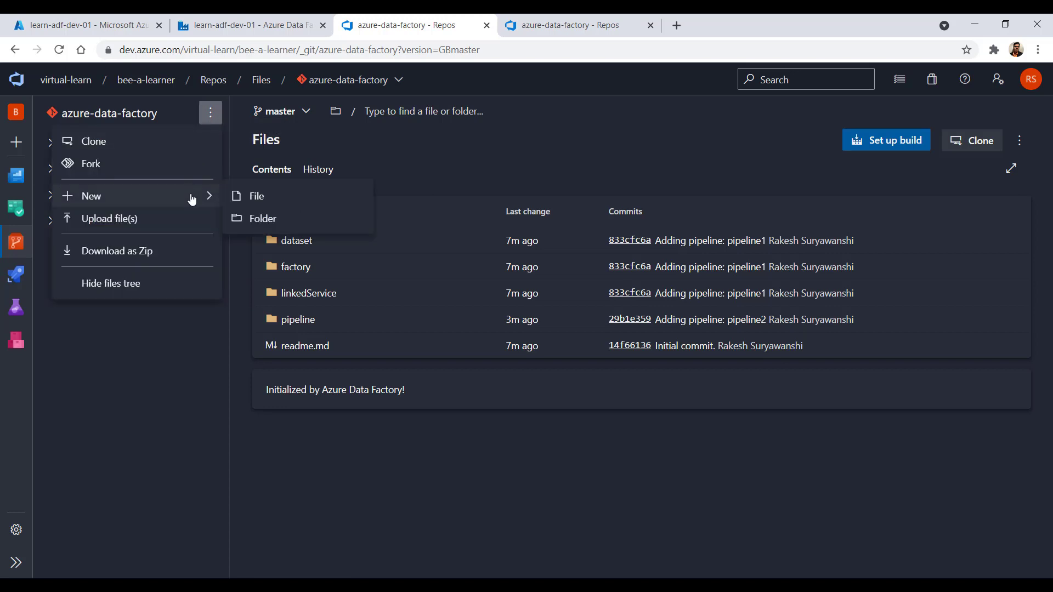
left_click(253, 197)
type("package")
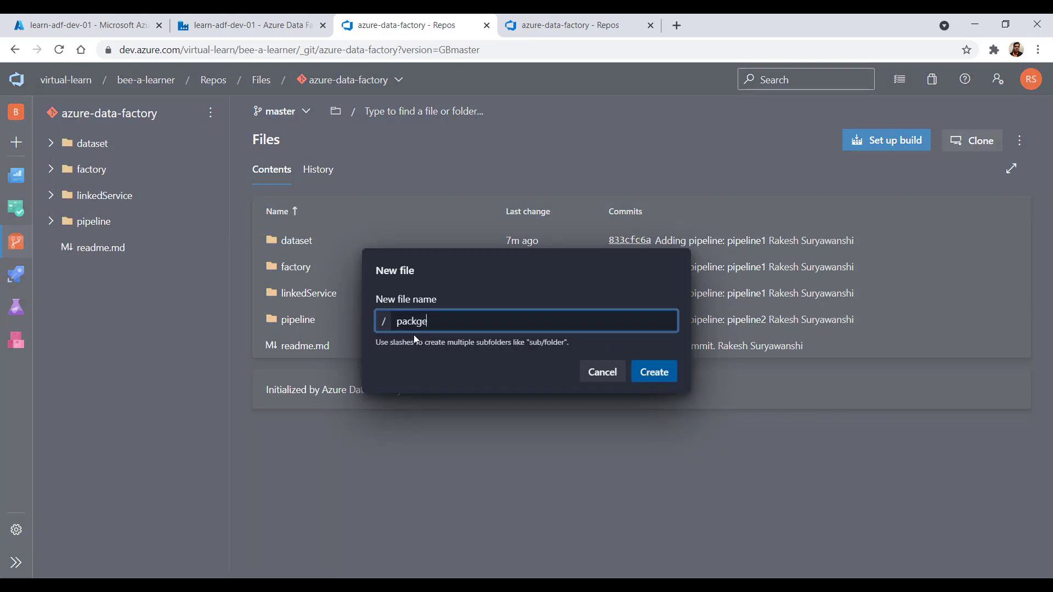
key("BackSpace")
key("BackSpace")
type("age.js")
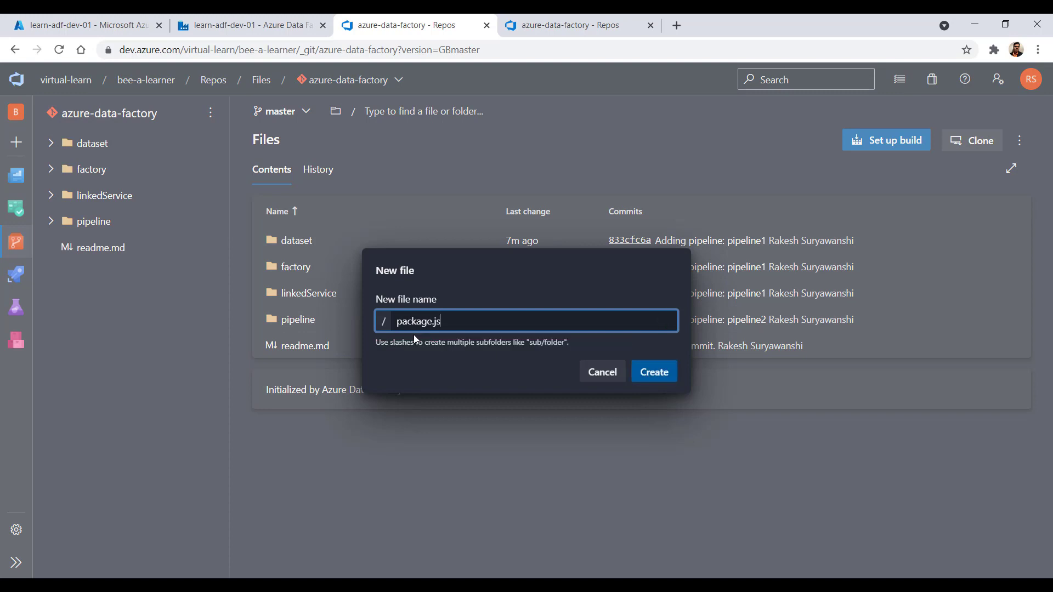
type("on")
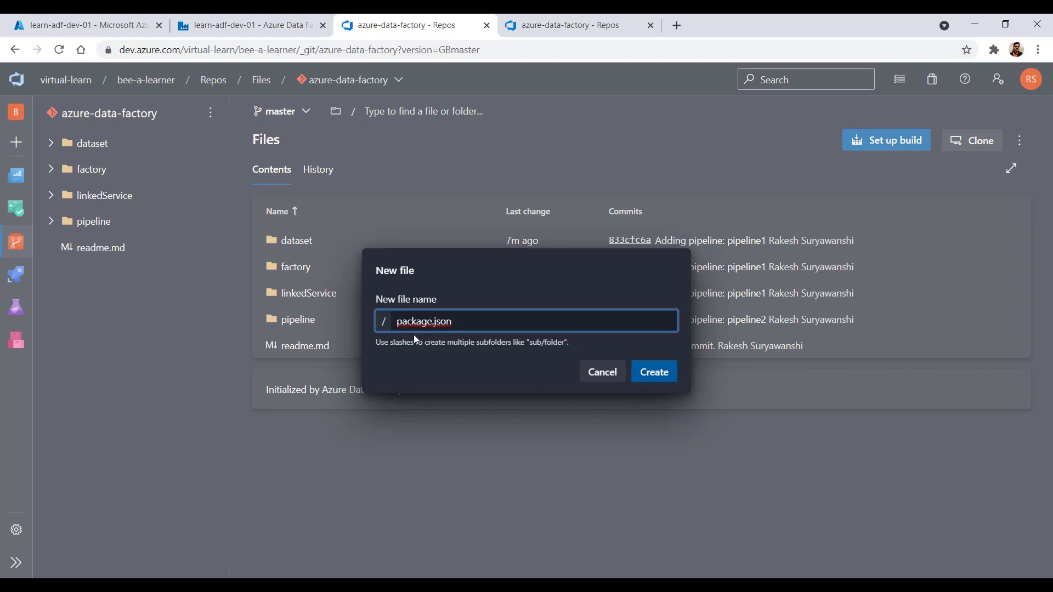
key("Return")
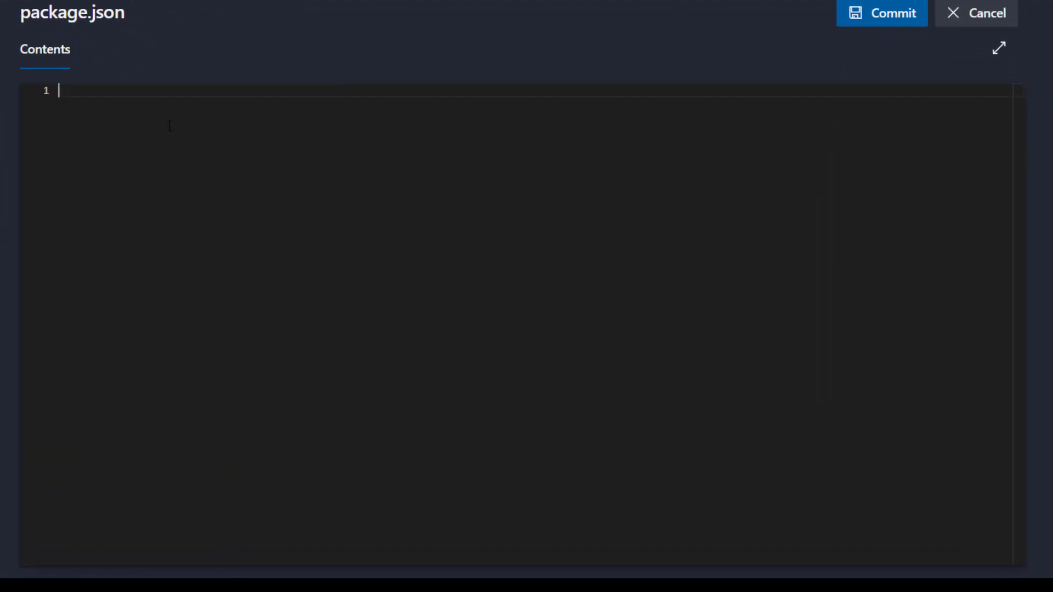
Step: Fill package.json with the azure-data-factory-utilities build script and dependency version ^0.1.5, and commit it to master as "Added package.json"
type("{     \"scripts\":{         \"build\":\"node node_modules/@microsoft/azure-data-factory-utilities/lib/index\"     },     \"dependencies\":{         \"@microsoft/azure-data-factory-utilities\":\"^0.1.5\"     } }")
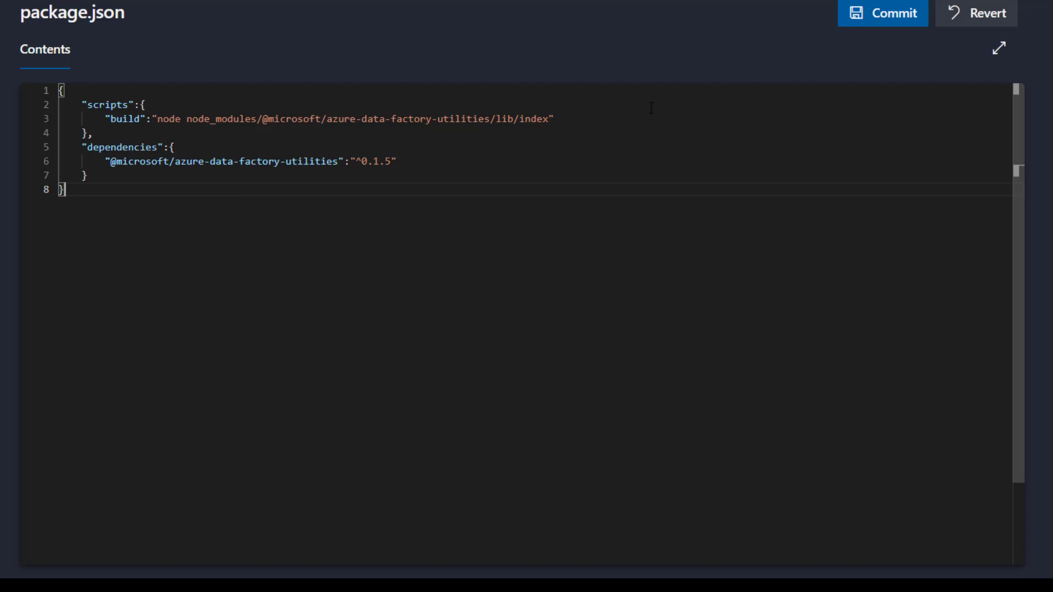
left_click(879, 23)
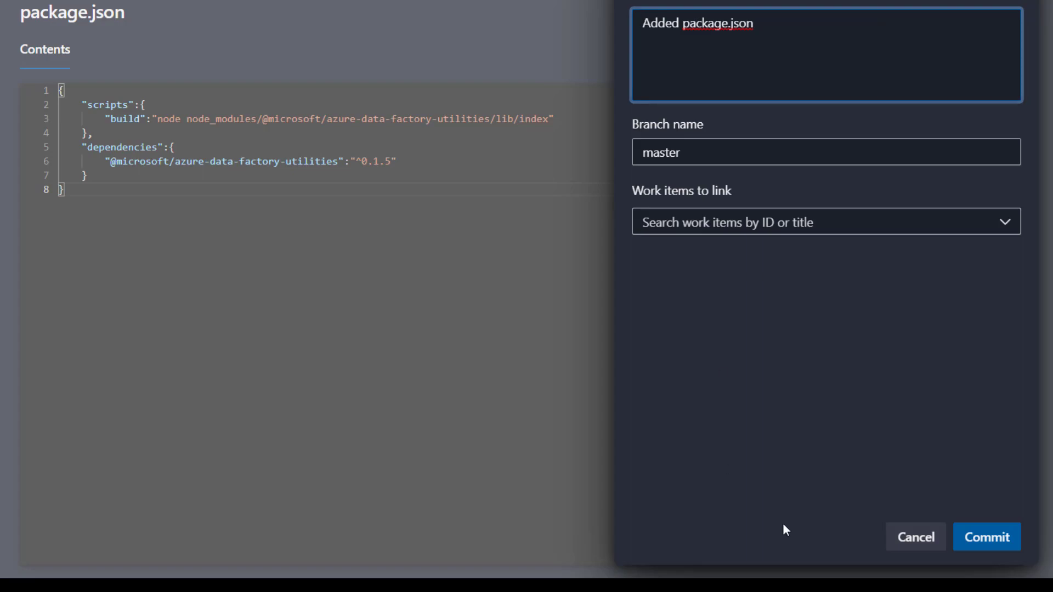
left_click(983, 536)
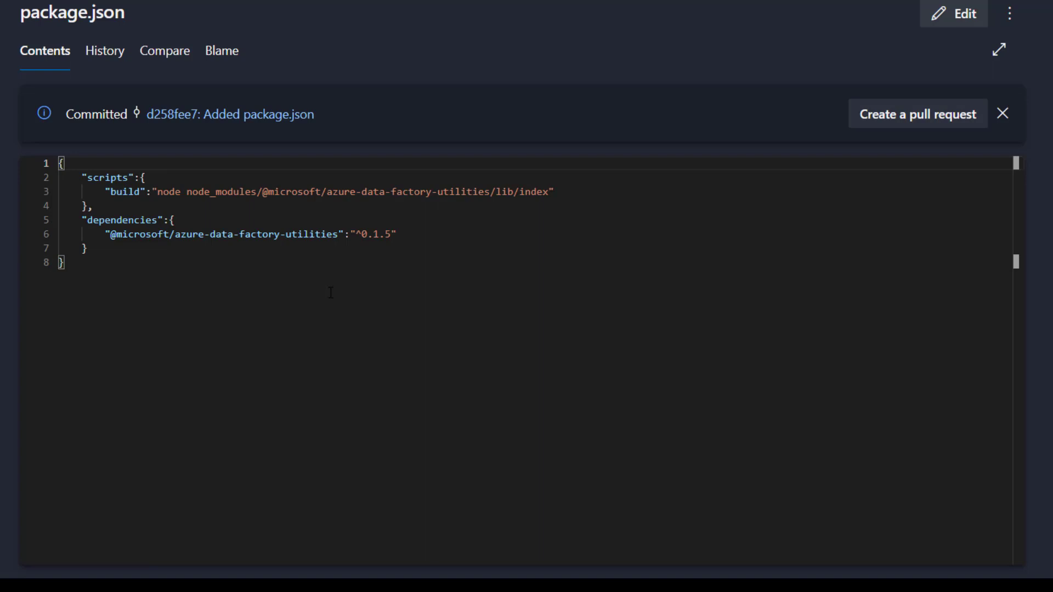
left_click(89, 265)
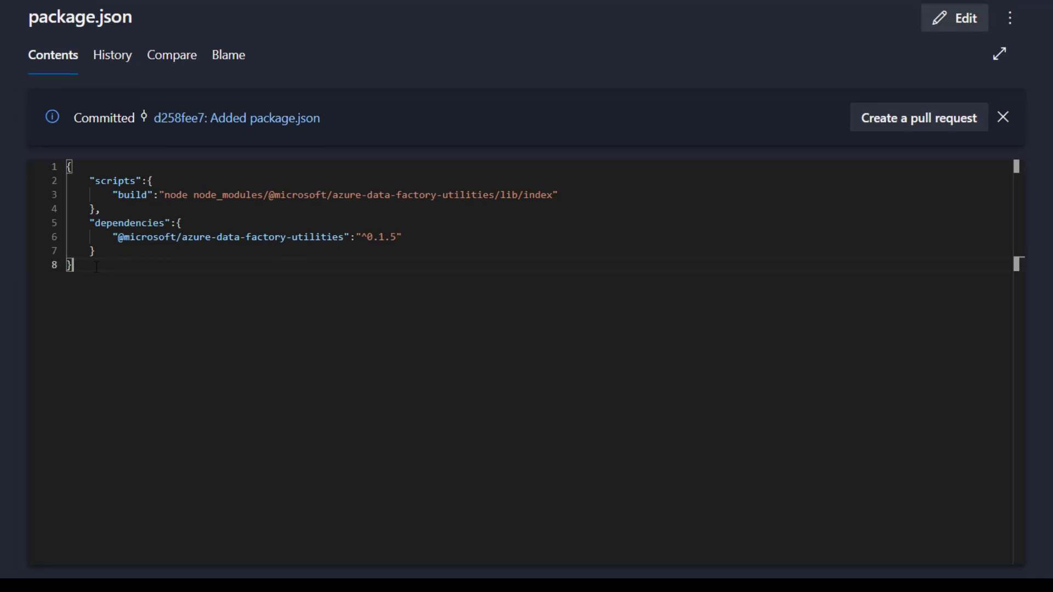
Step: Start a new Azure DevOps pipeline from Azure Repos Git, using the azure-data-factory repository and the starter YAML
mouse_move(16, 275)
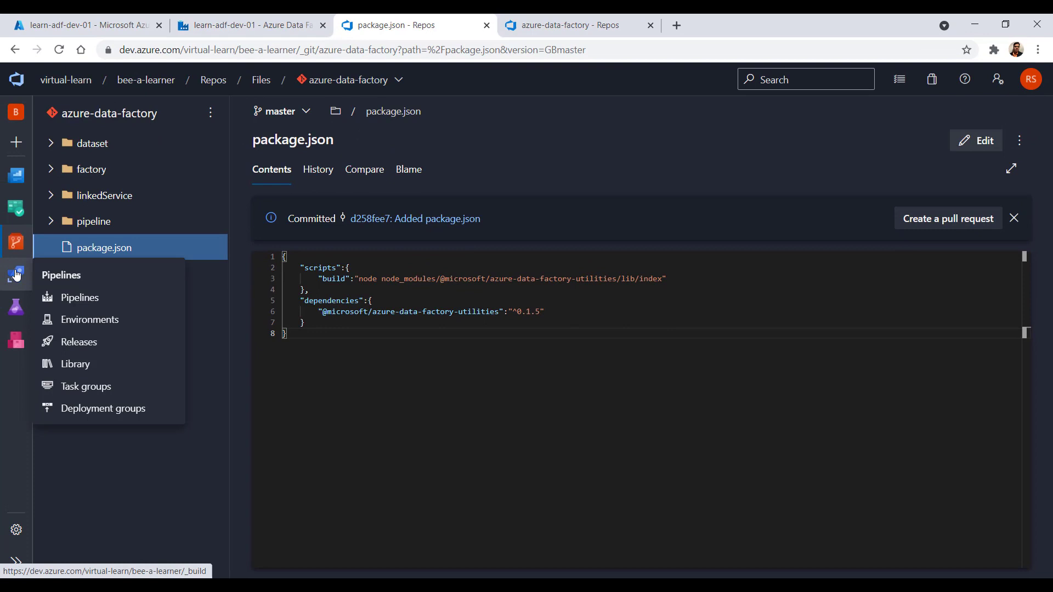
left_click(77, 297)
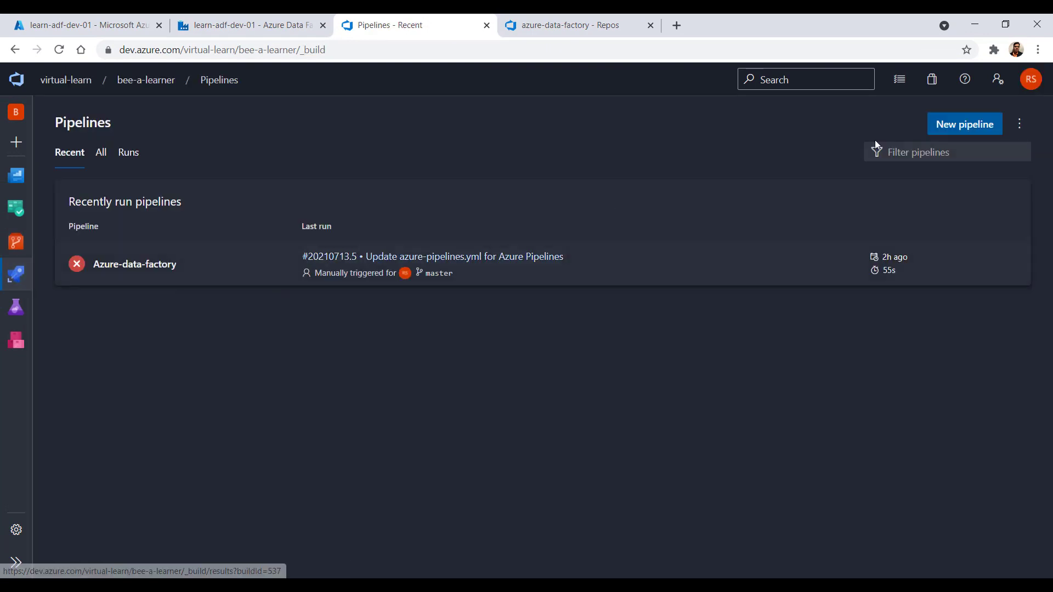
left_click(947, 126)
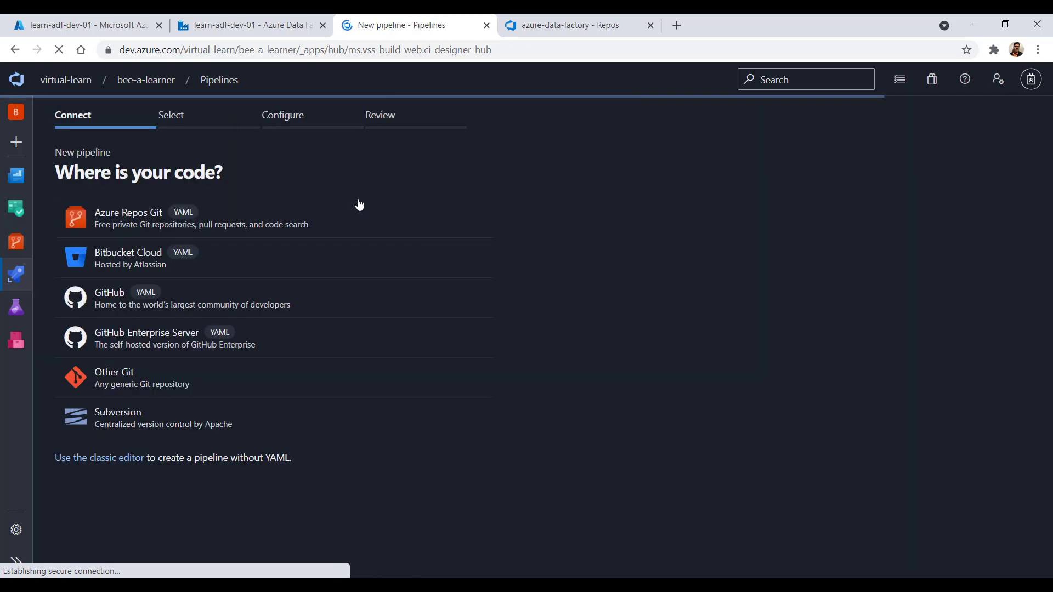
left_click(247, 223)
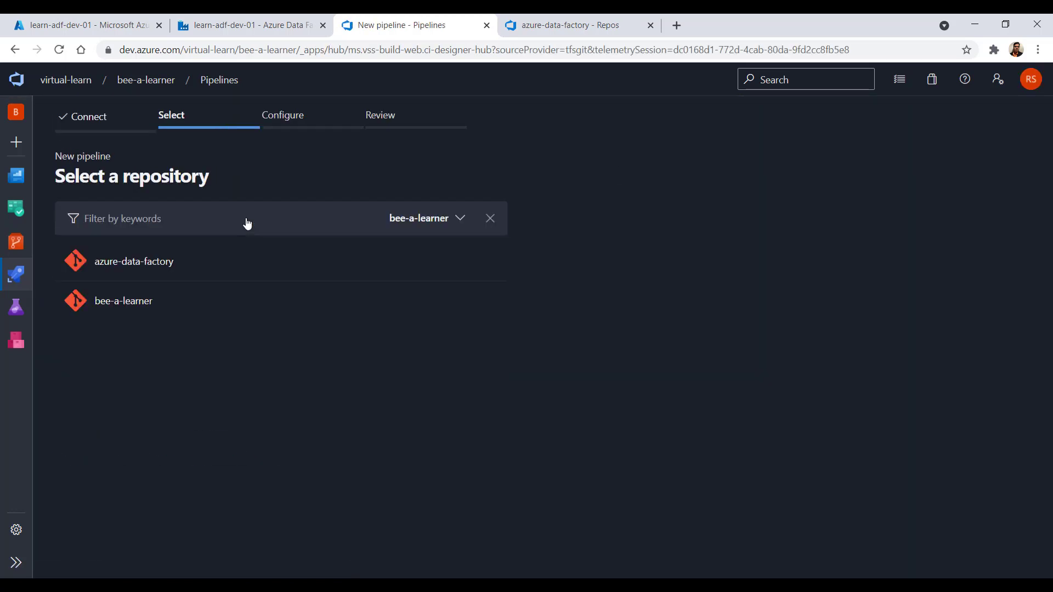
left_click(165, 271)
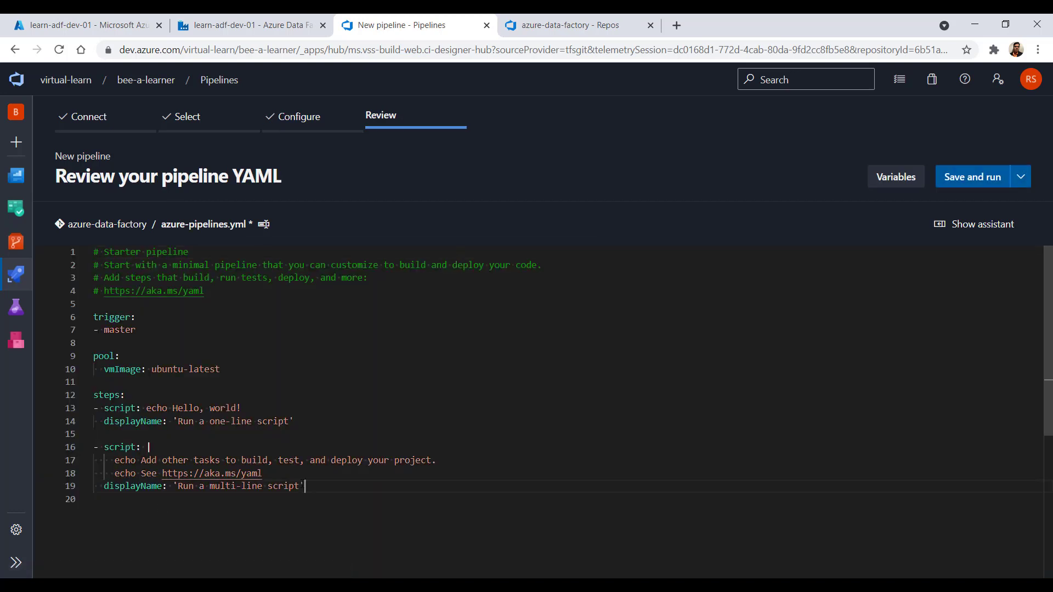
Step: Replace the starter script steps with the NodeTool@0 task from the Microsoft CI/CD article, using versionSpec '10.x' and displayName 'Install Node.js'
left_click_drag(305, 487, 94, 396)
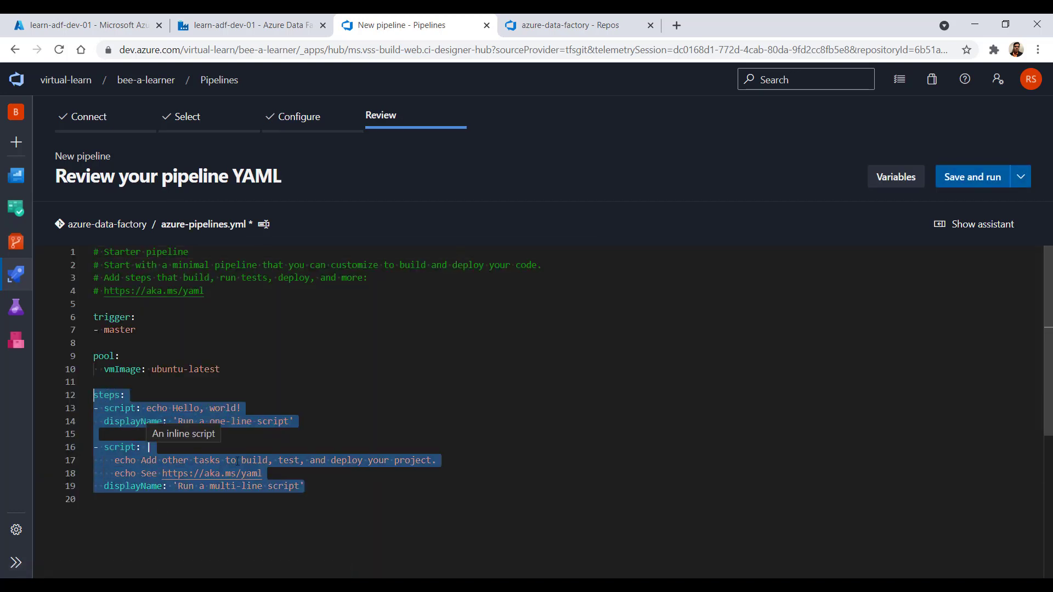
key("BackSpace")
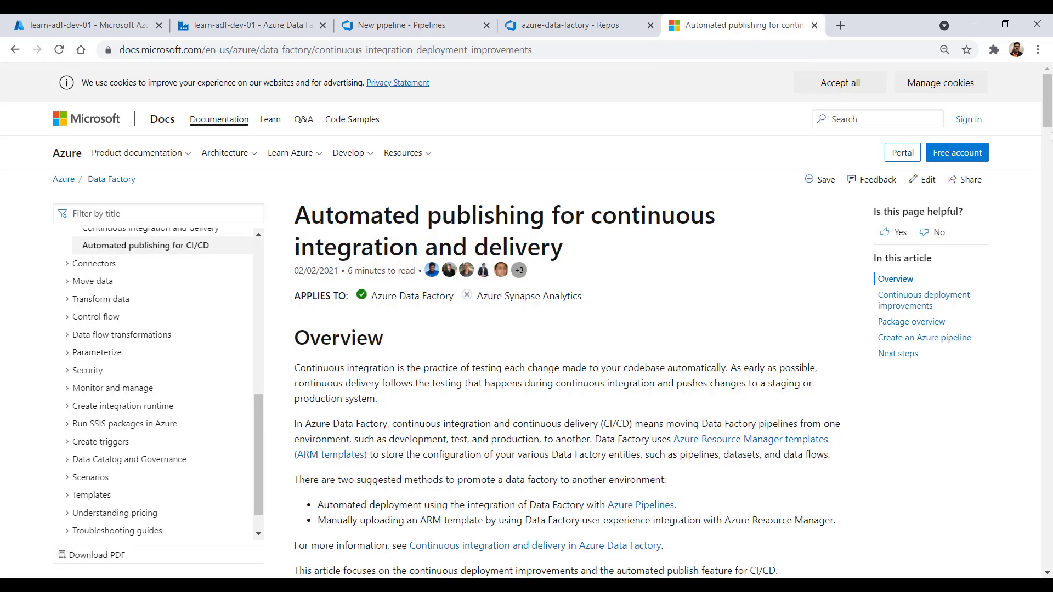
left_click_drag(1049, 113, 1051, 474)
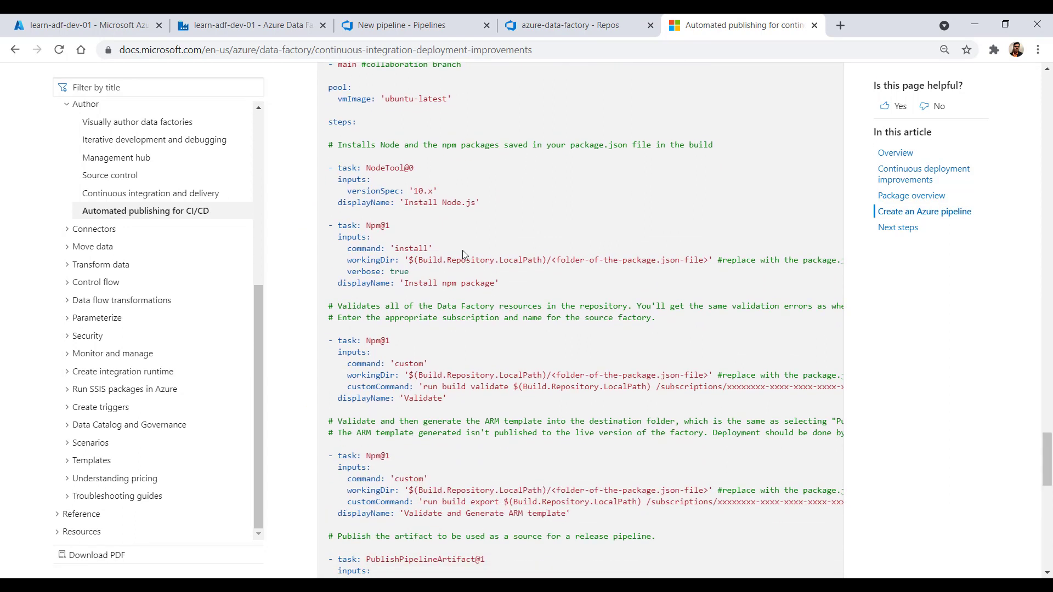
left_click_drag(481, 203, 327, 173)
key("ctrl+c")
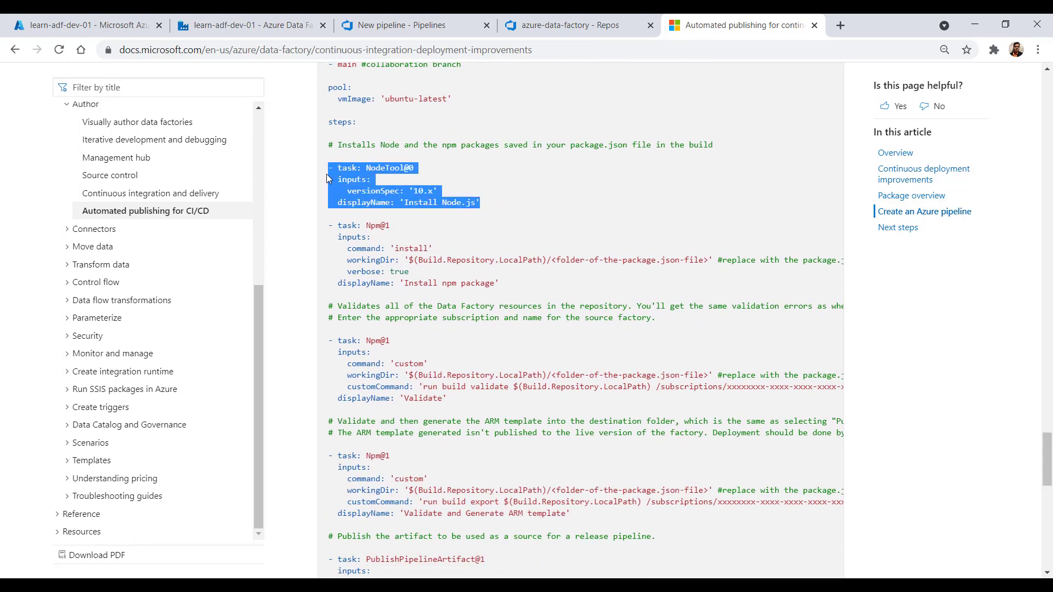
left_click(384, 28)
key("ctrl+v")
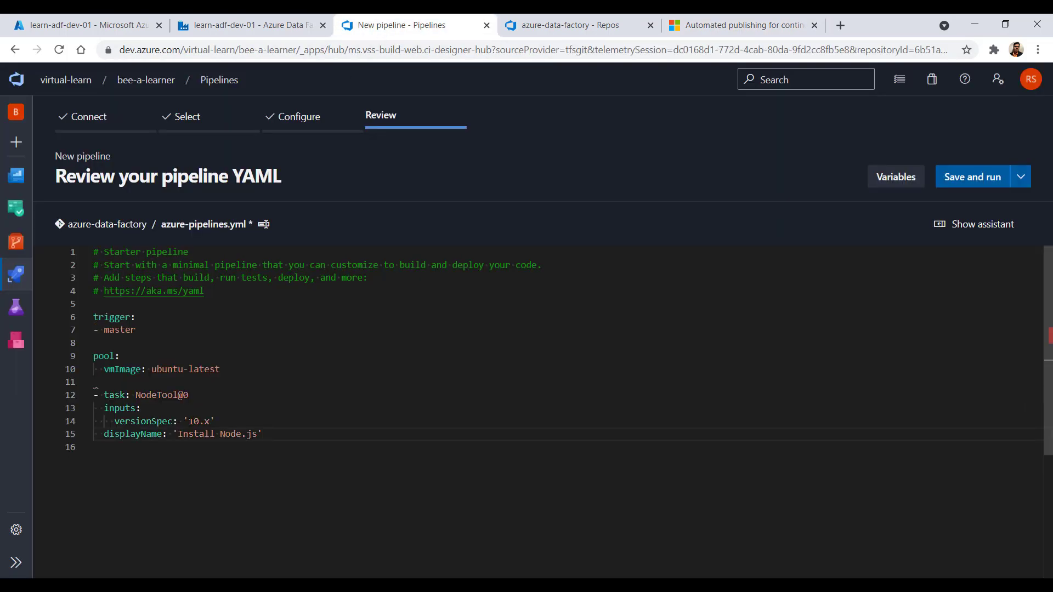
key("ctrl+v")
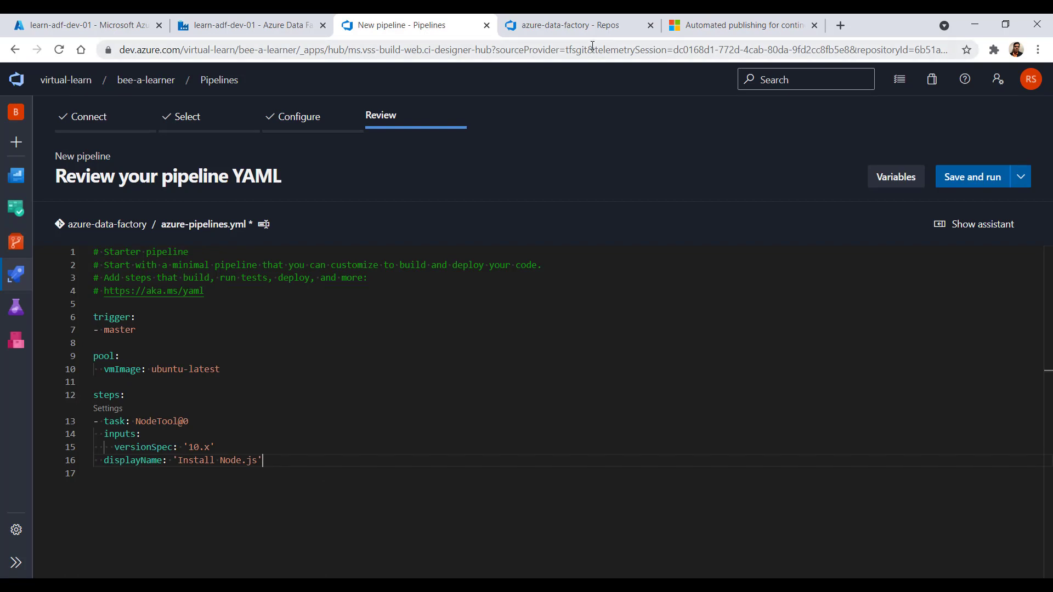
Step: Add the article's Npm@1 'Install npm package' task and set its workingDir to '$(Build.Repository.LocalPath)'
left_click(716, 27)
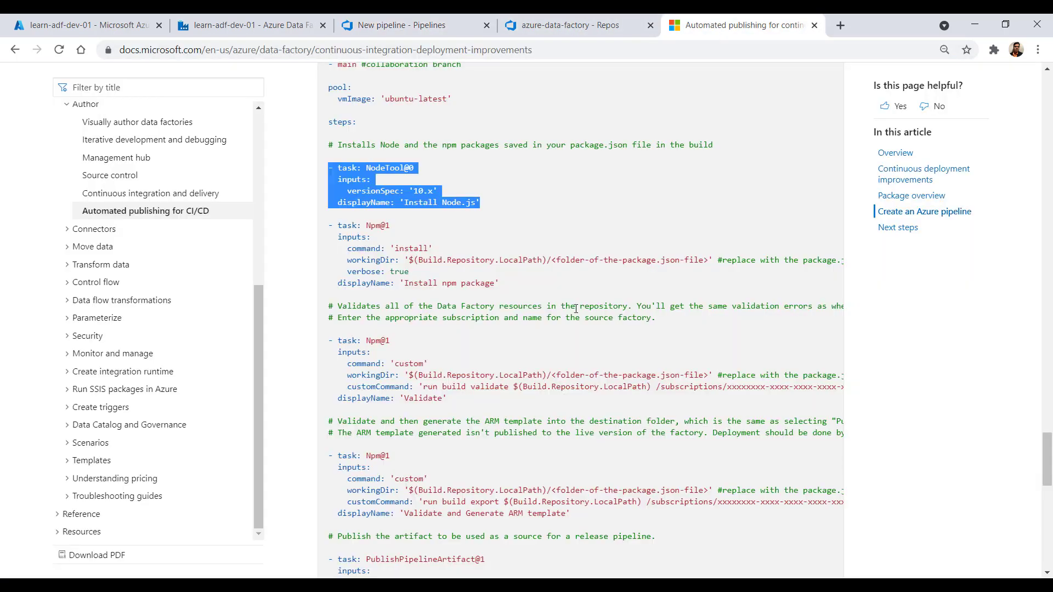
left_click_drag(507, 289, 555, 207)
left_click(416, 25)
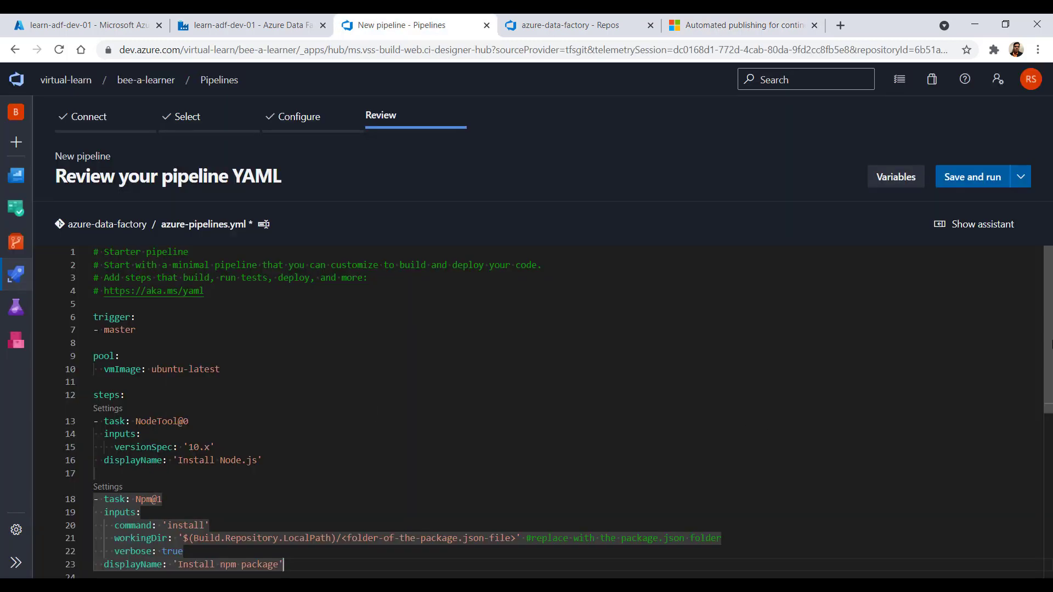
left_click_drag(1049, 316, 1052, 395)
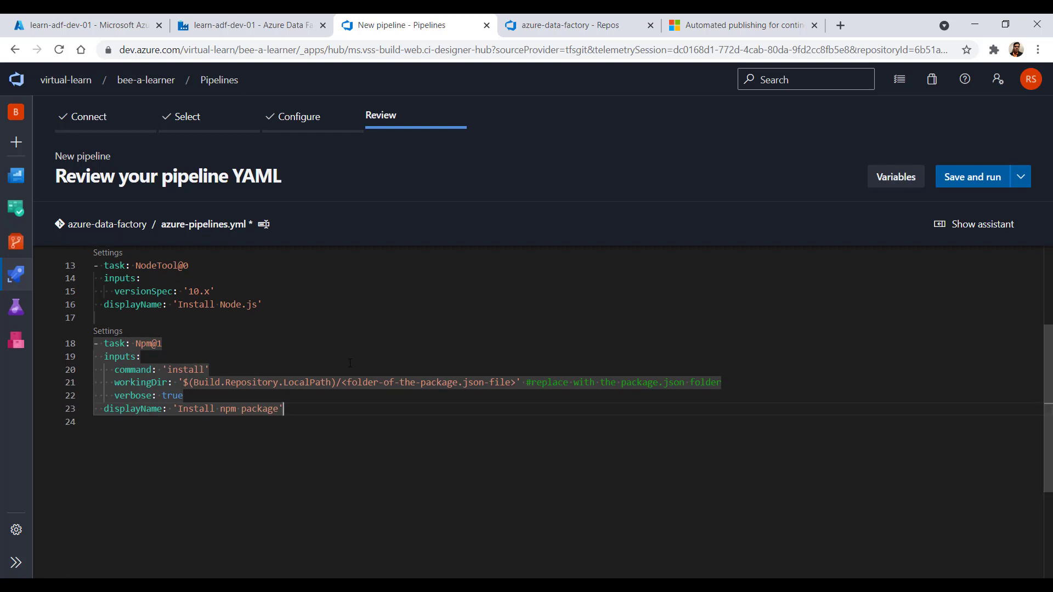
left_click(339, 381)
left_click(347, 383)
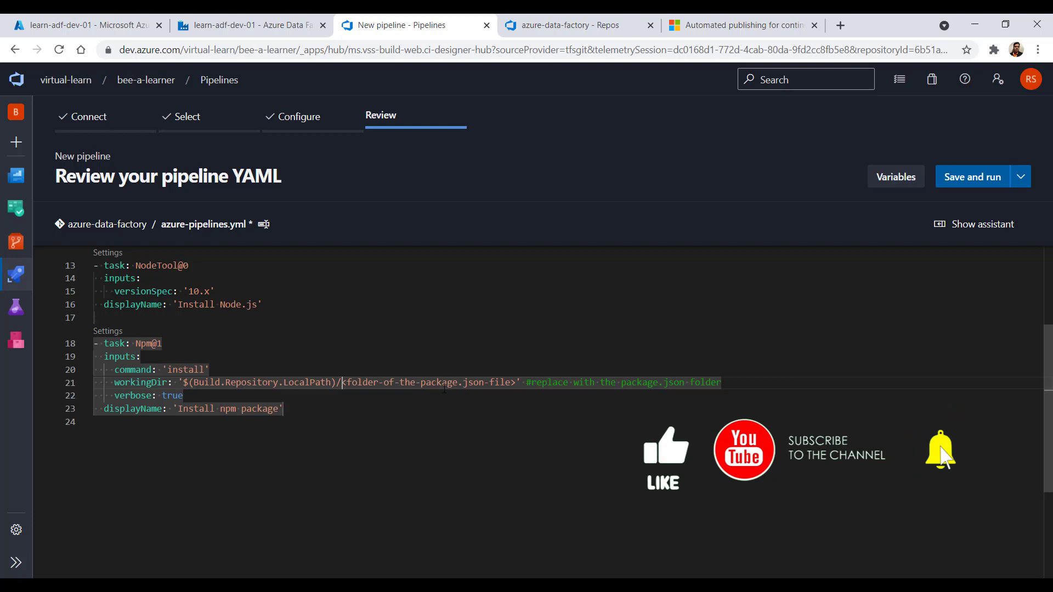
left_click_drag(342, 382, 517, 383)
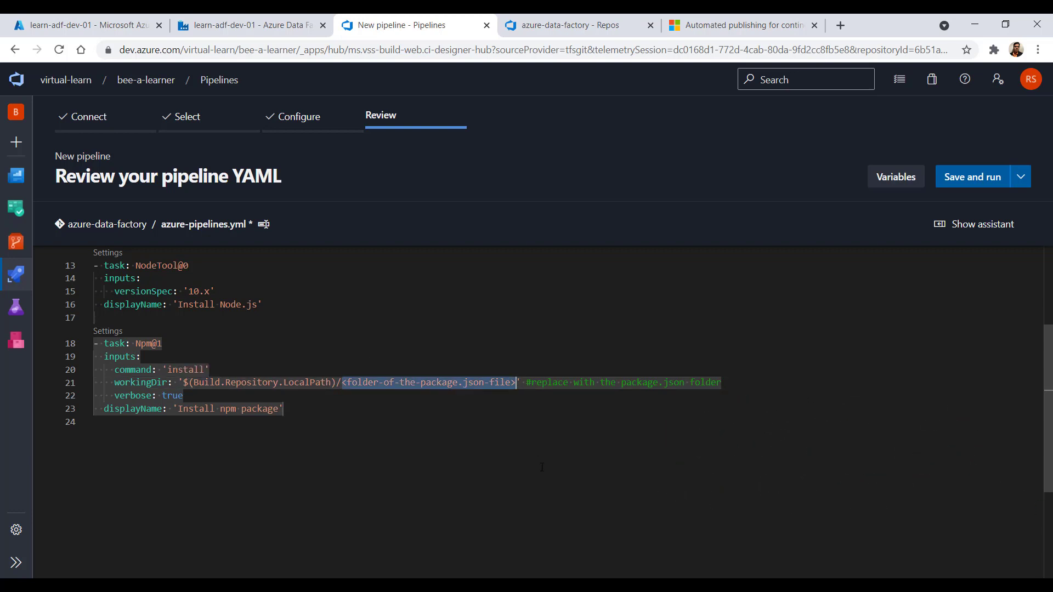
key("BackSpace")
key("BackSpace")
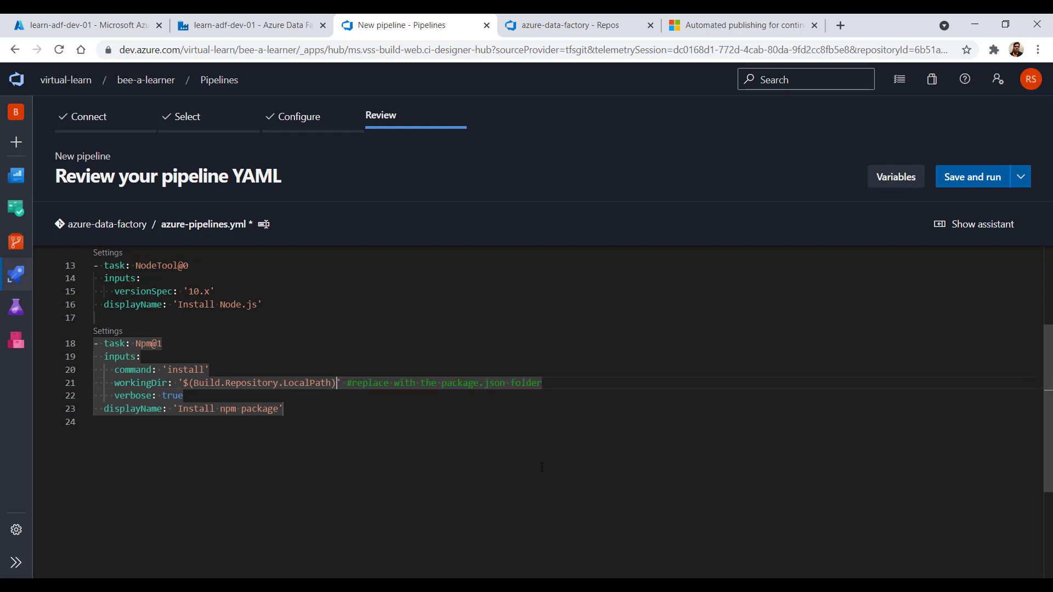
Step: Add the Npm@1 custom-command task 'Validate' and set its workingDir to '$(Build.Repository.LocalPath)'
left_click(320, 415)
key("ctrl+v")
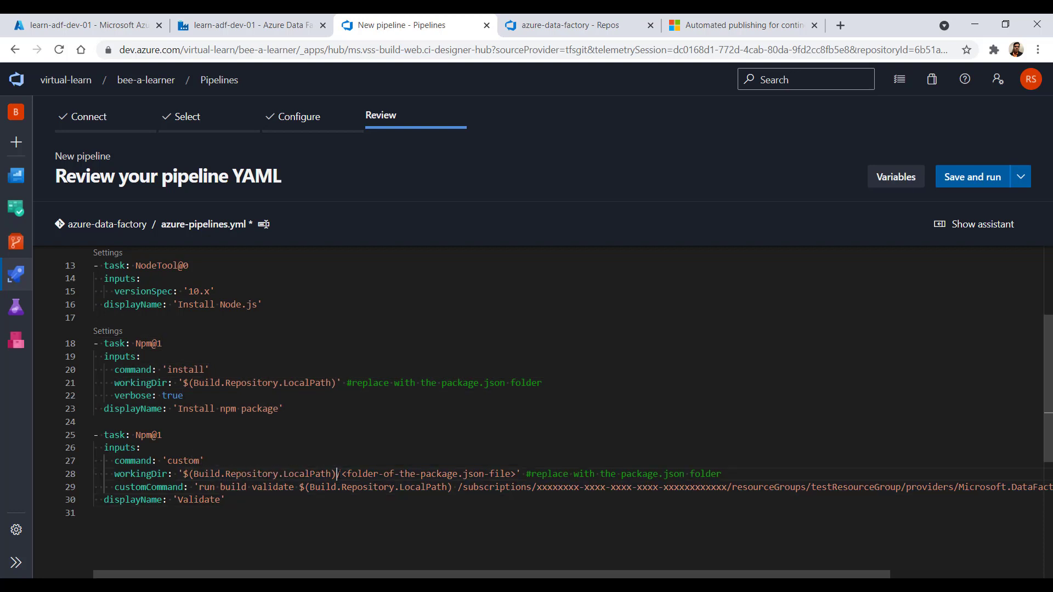
left_click_drag(337, 474, 522, 474)
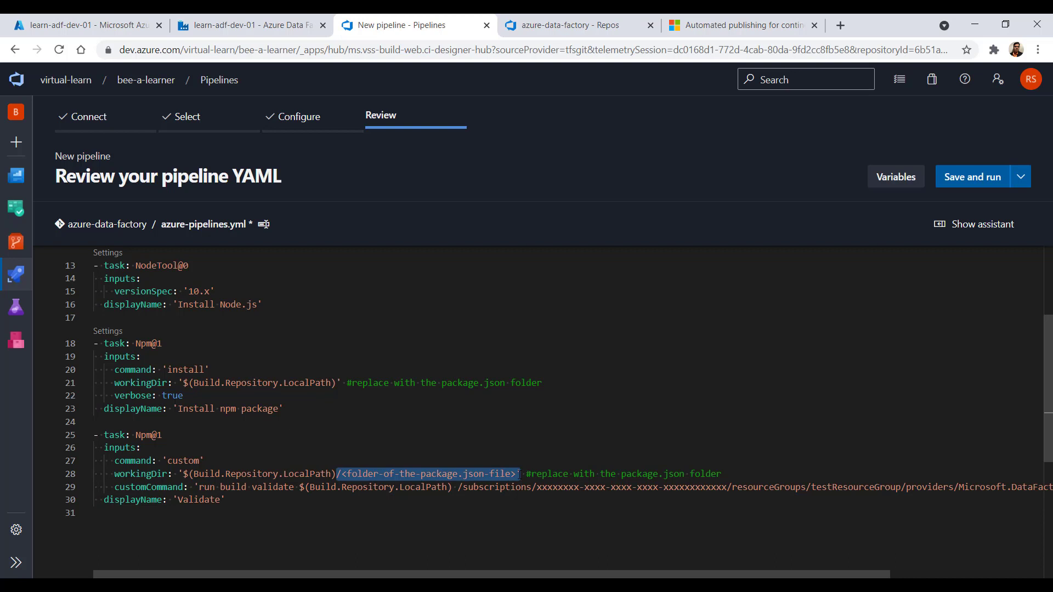
key("BackSpace")
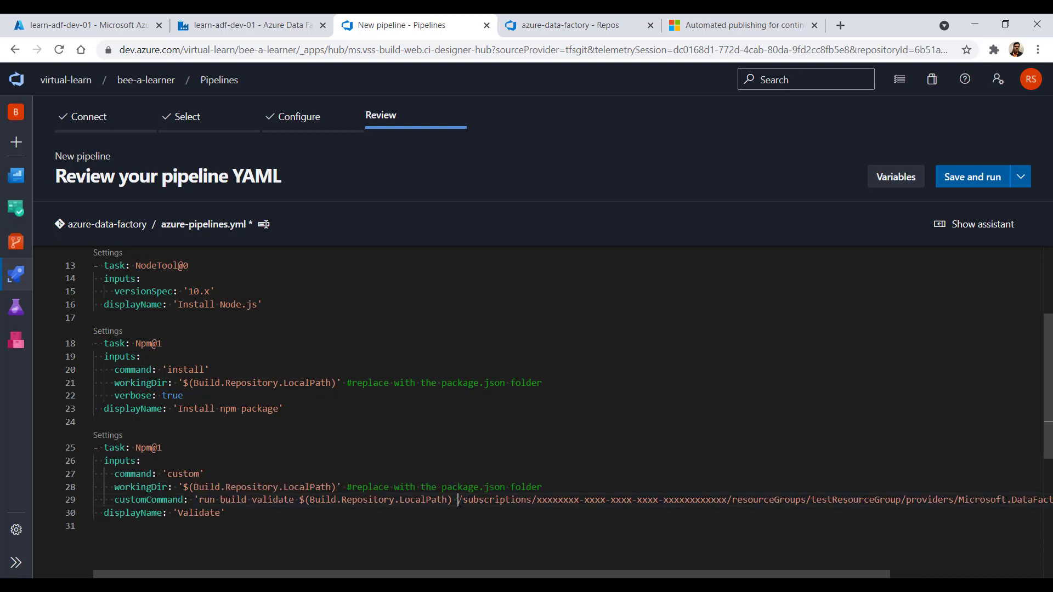
Step: Replace the placeholder resource path in the Validate task's customCommand with learn-adf-dev-01's resource ID, copied from its properties in the Azure portal
left_click_drag(259, 576, 437, 567)
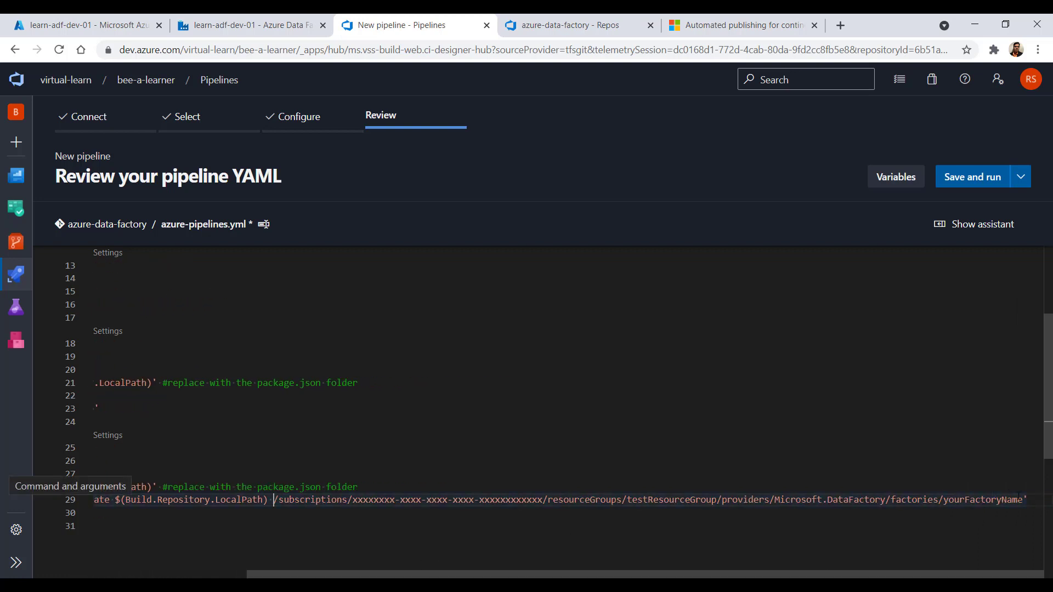
left_click(116, 25)
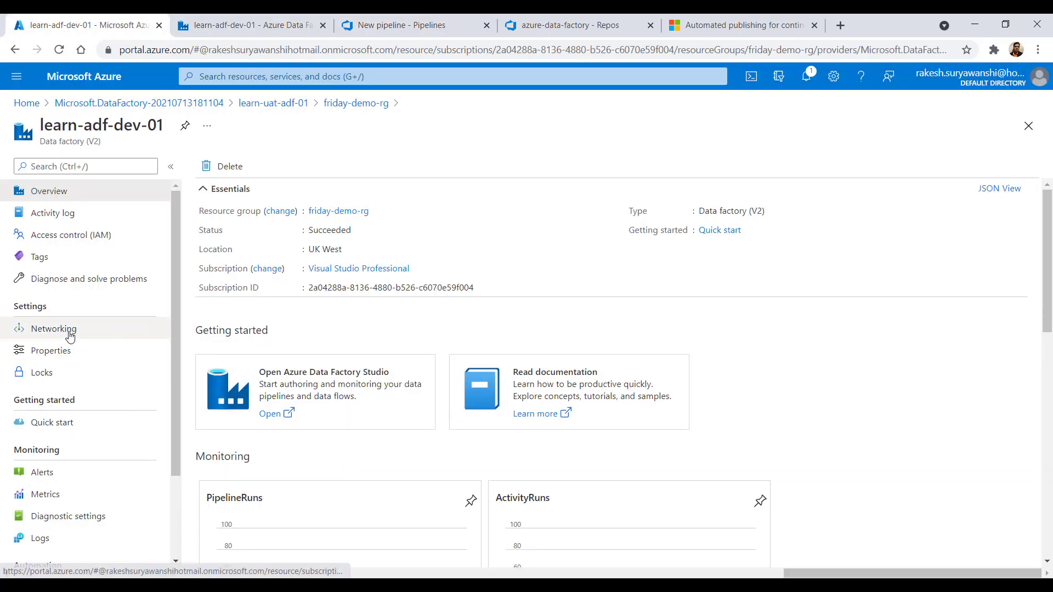
left_click(75, 352)
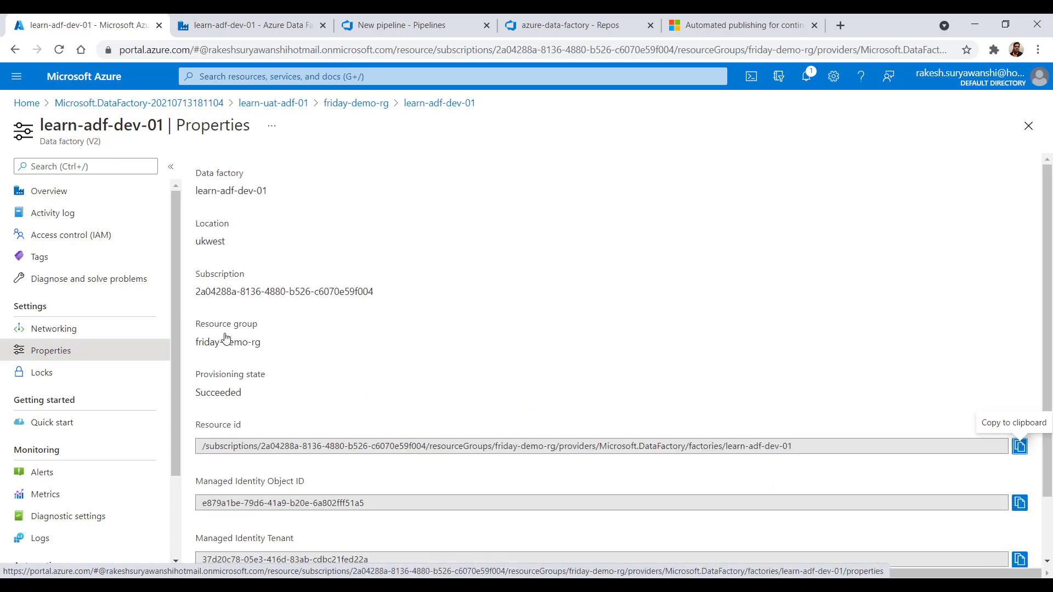
left_click(1019, 446)
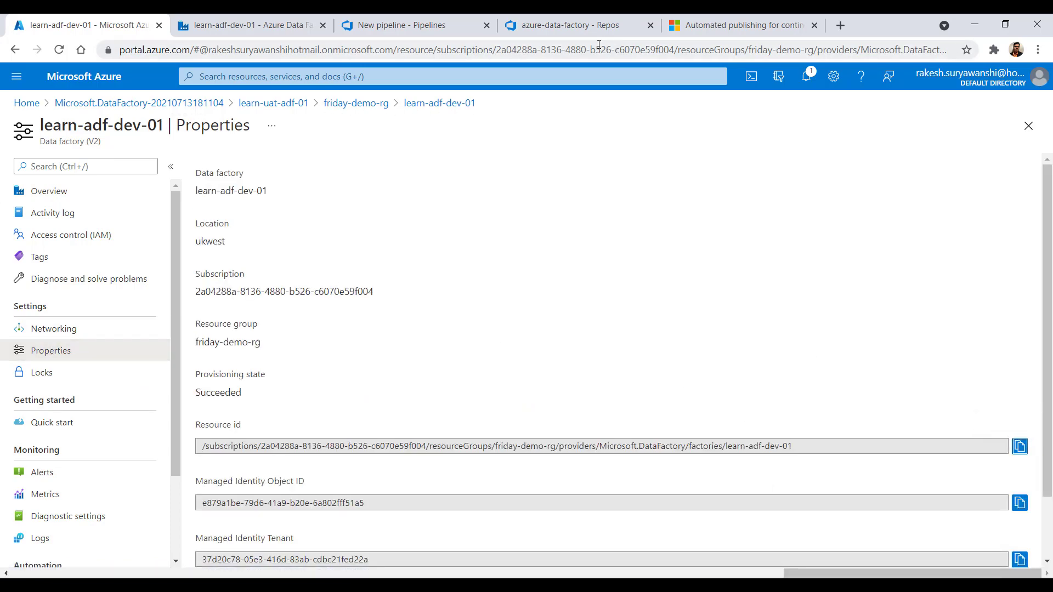
left_click(439, 27)
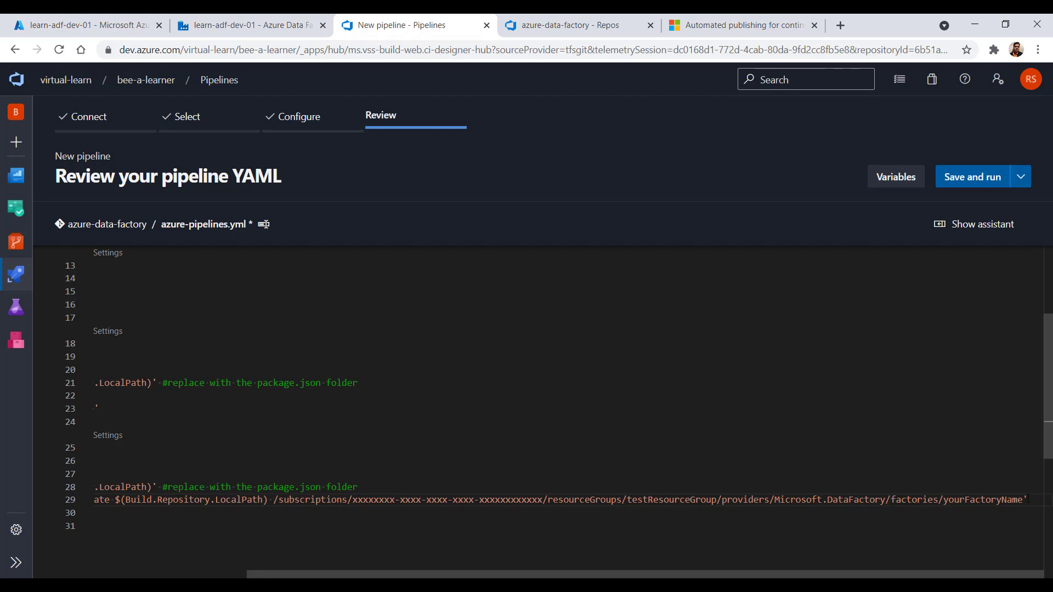
left_click(1023, 500, "shift")
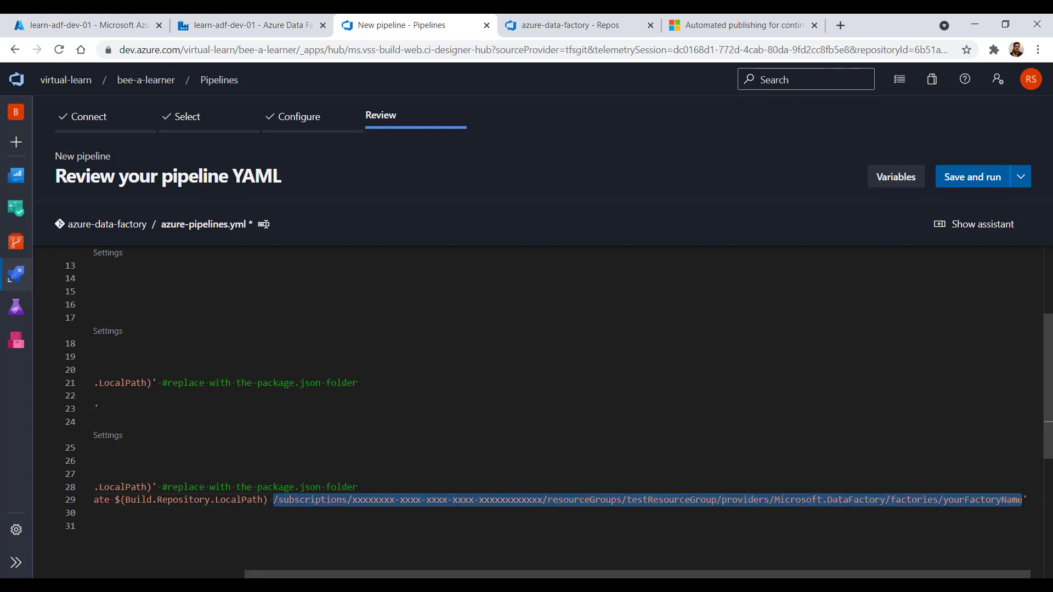
key("ctrl+v")
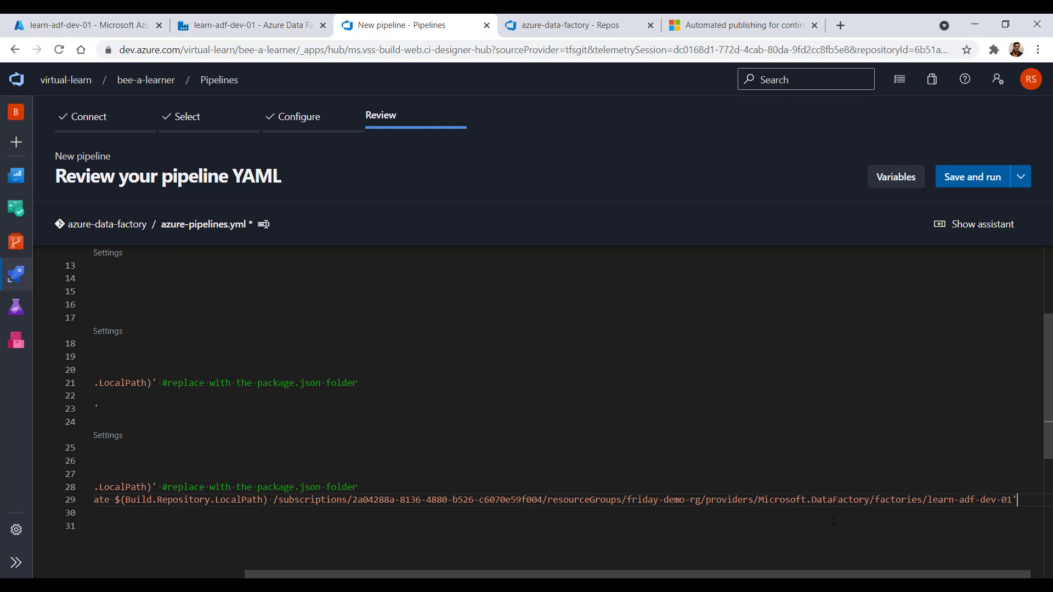
key("Return")
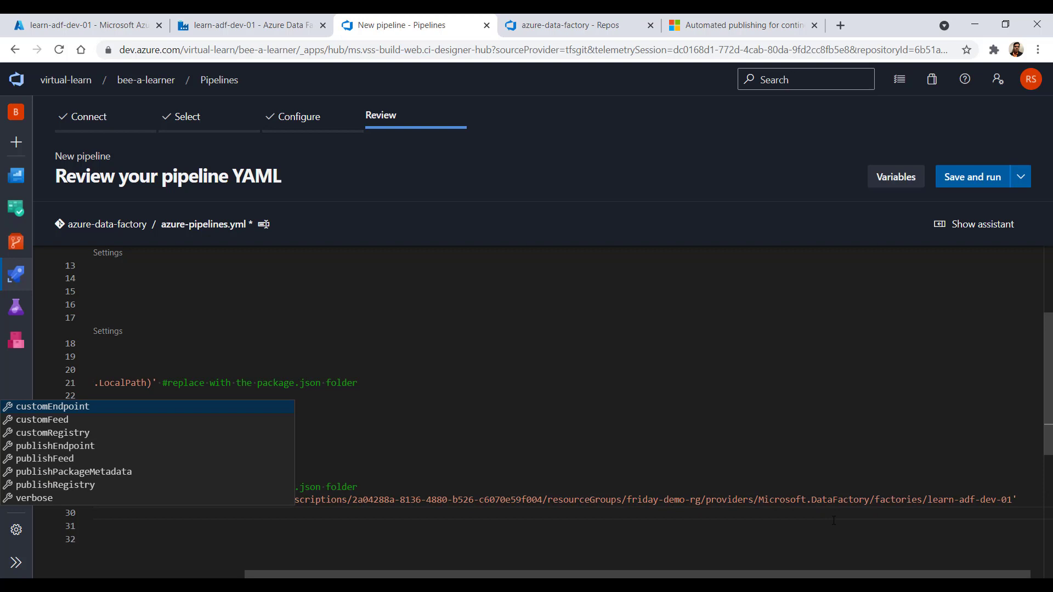
left_click(540, 537)
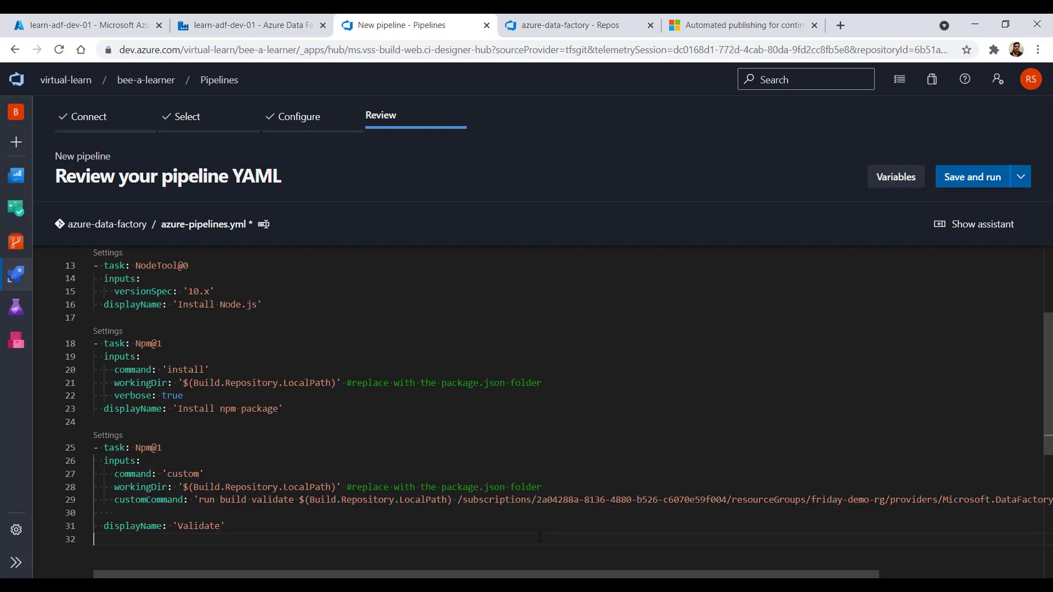
key("Up")
key("Up")
key("shift+Down")
key("Delete")
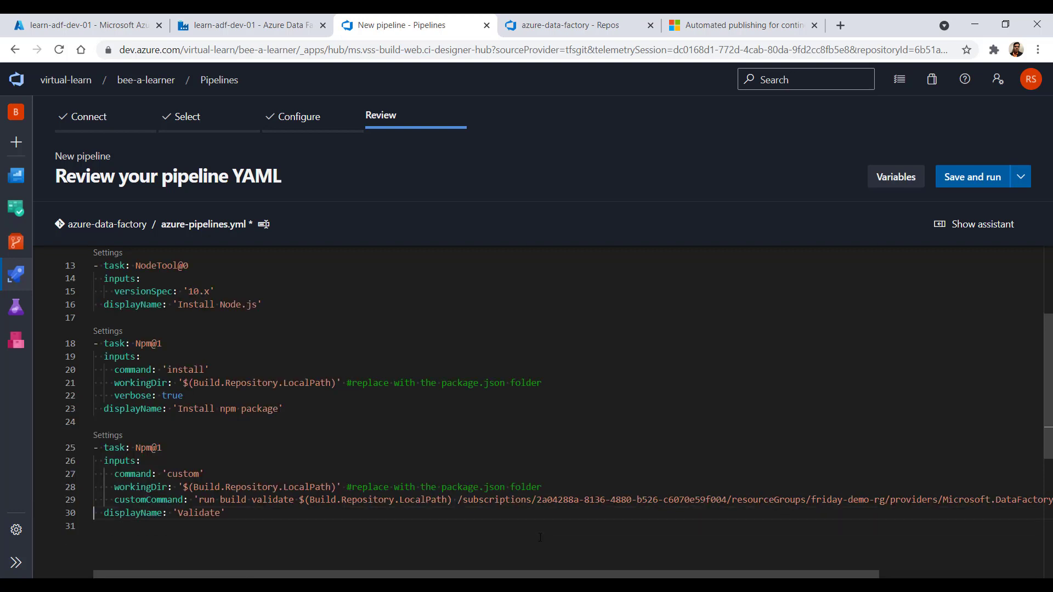
Step: Add the article's Npm@1 'Validate and Generate ARM template' task below the Validate task and set its workingDir to '$(Build.Repository.LocalPath)'
key("End")
key("Return")
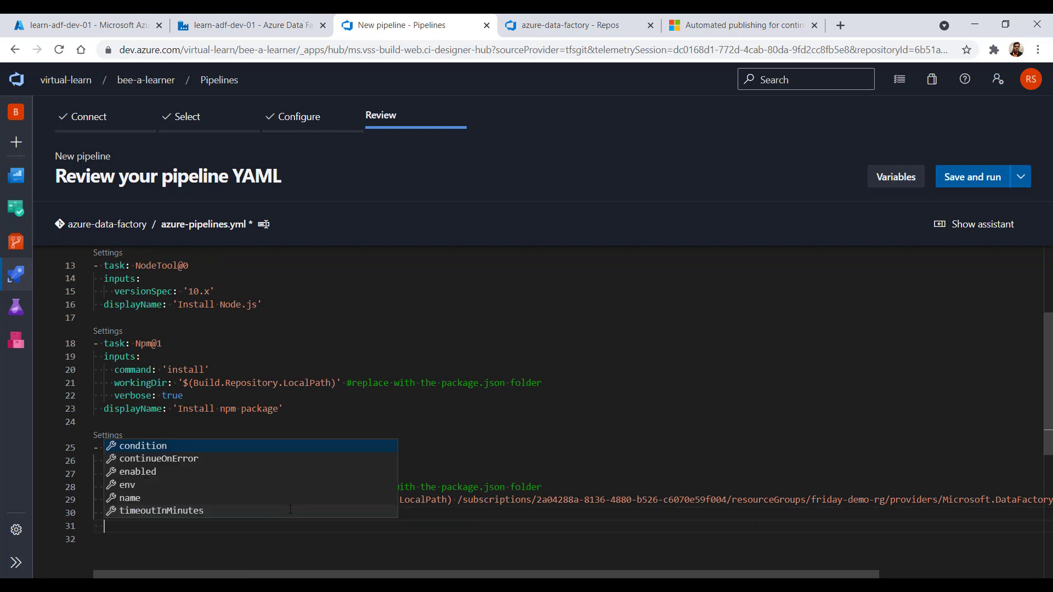
key("Return")
key("shift+Home")
key("Delete")
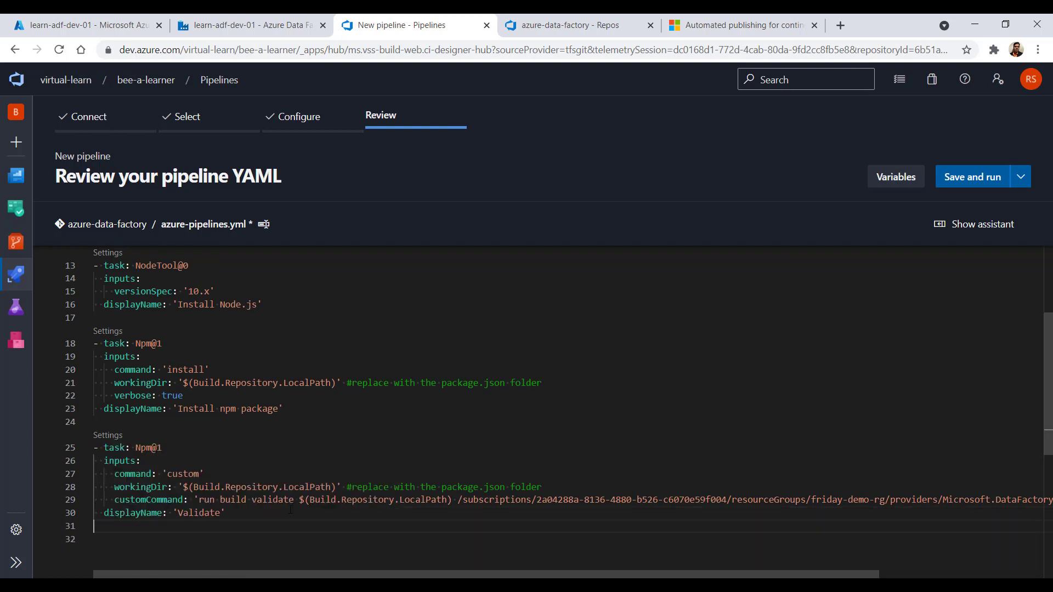
key("Return")
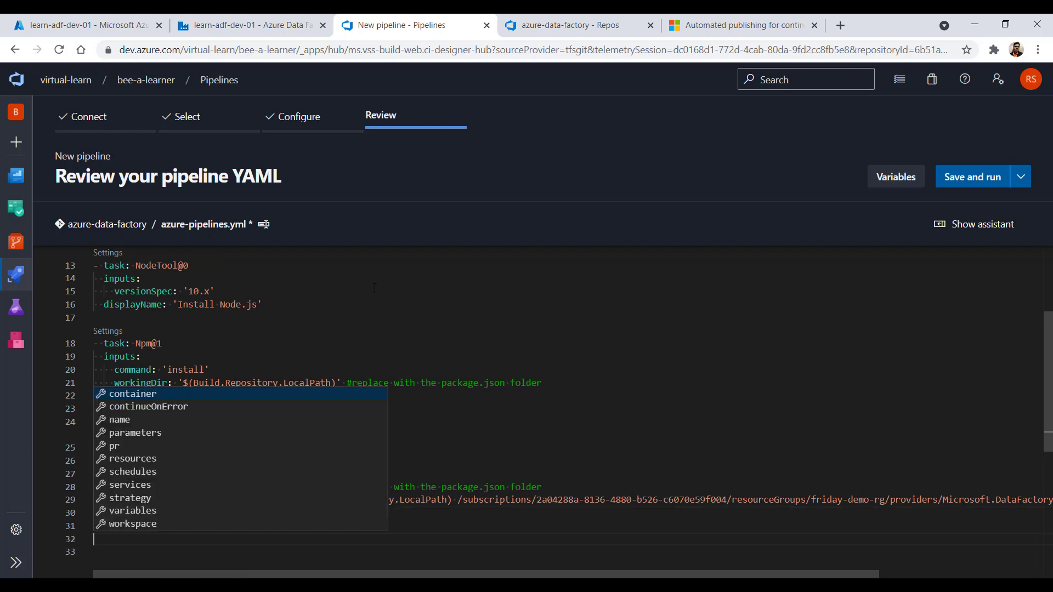
left_click(704, 27)
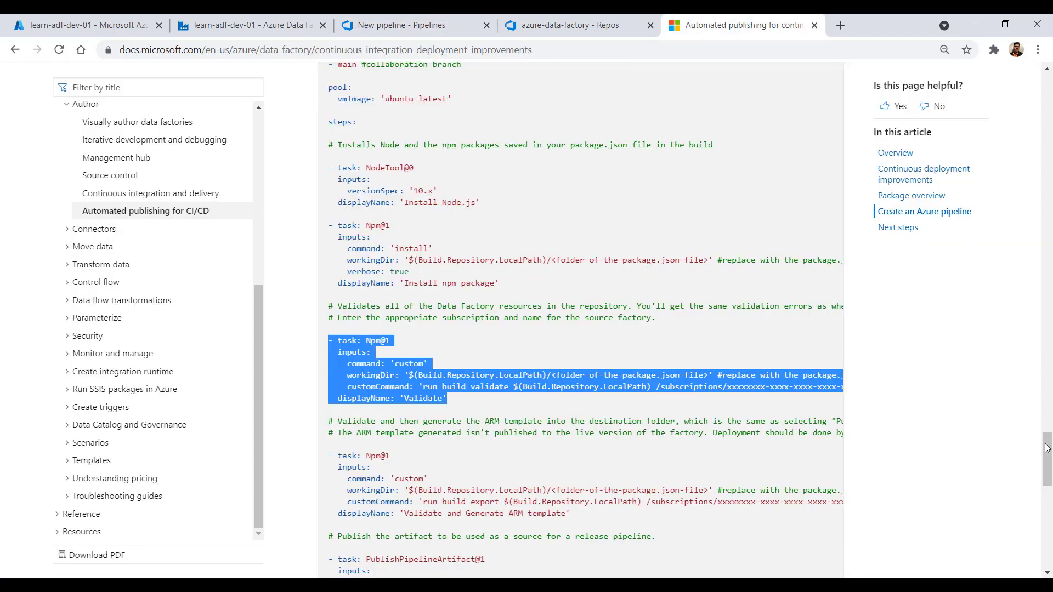
left_click_drag(1050, 468, 1049, 488)
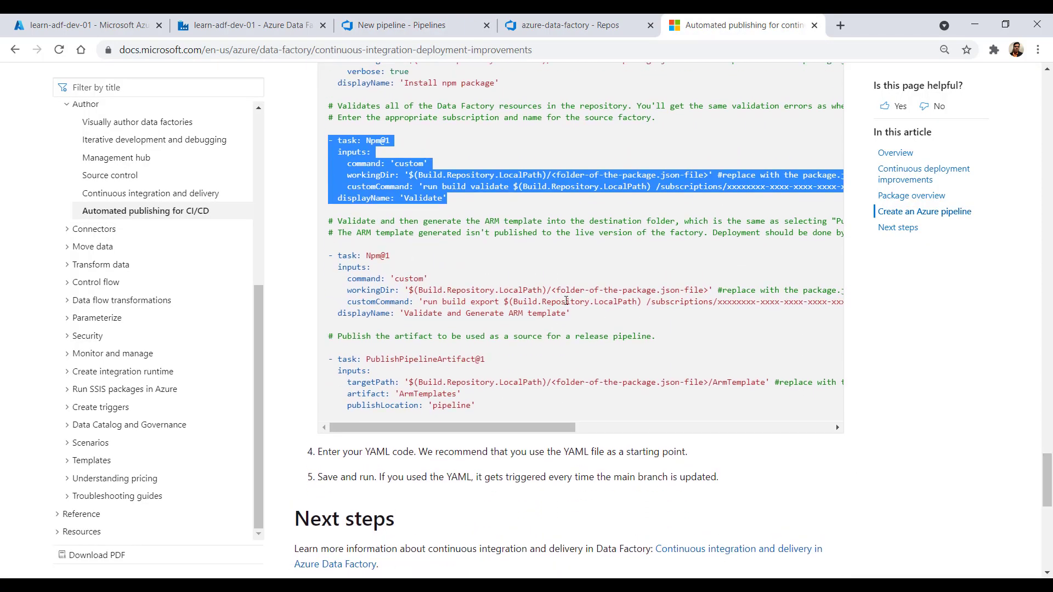
left_click_drag(573, 318, 329, 257)
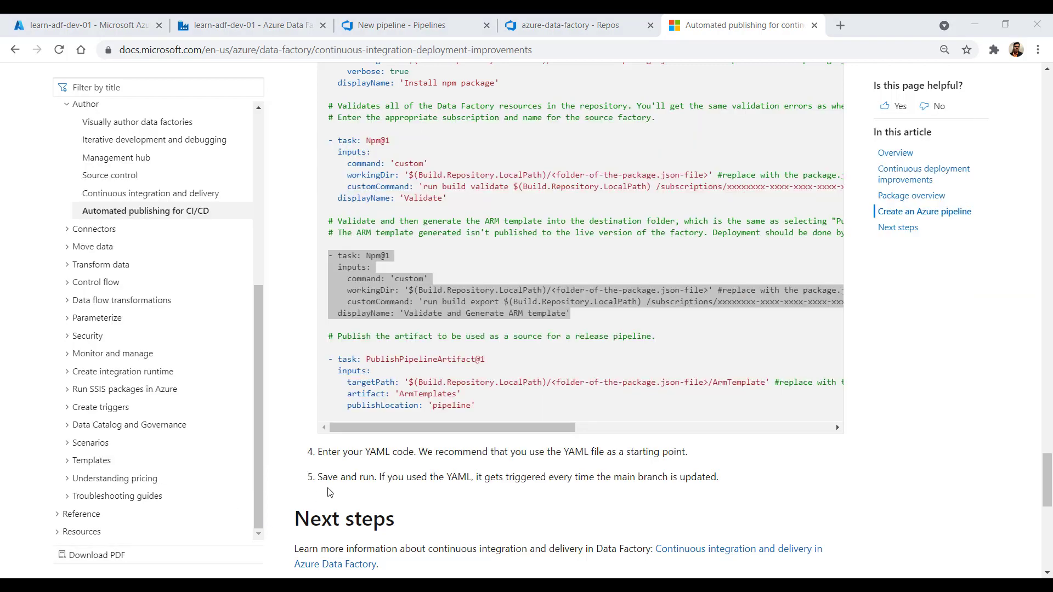
key("ctrl+3")
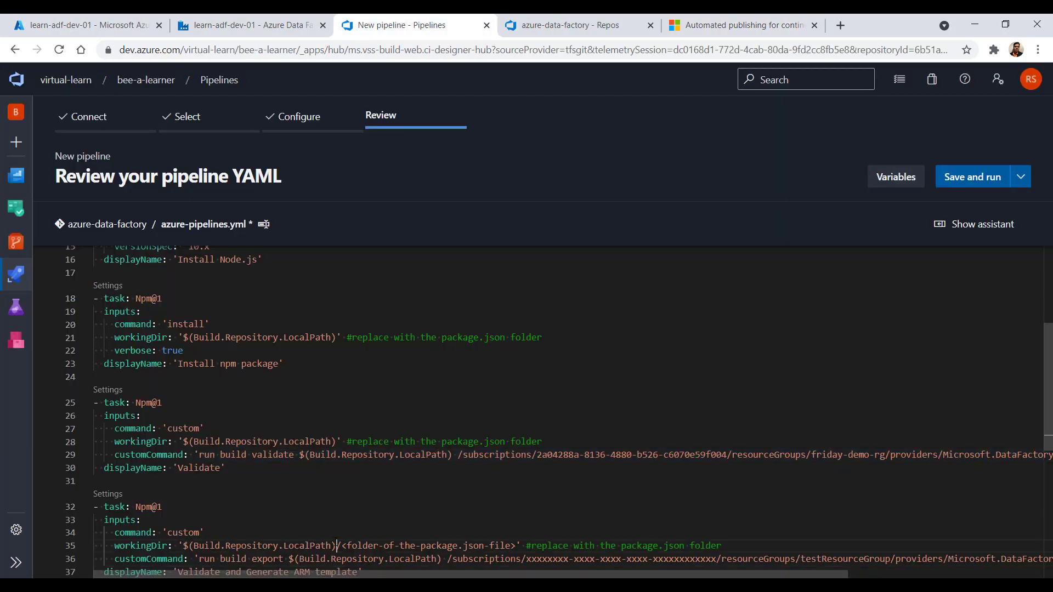
left_click_drag(337, 546, 517, 546)
key("BackSpace")
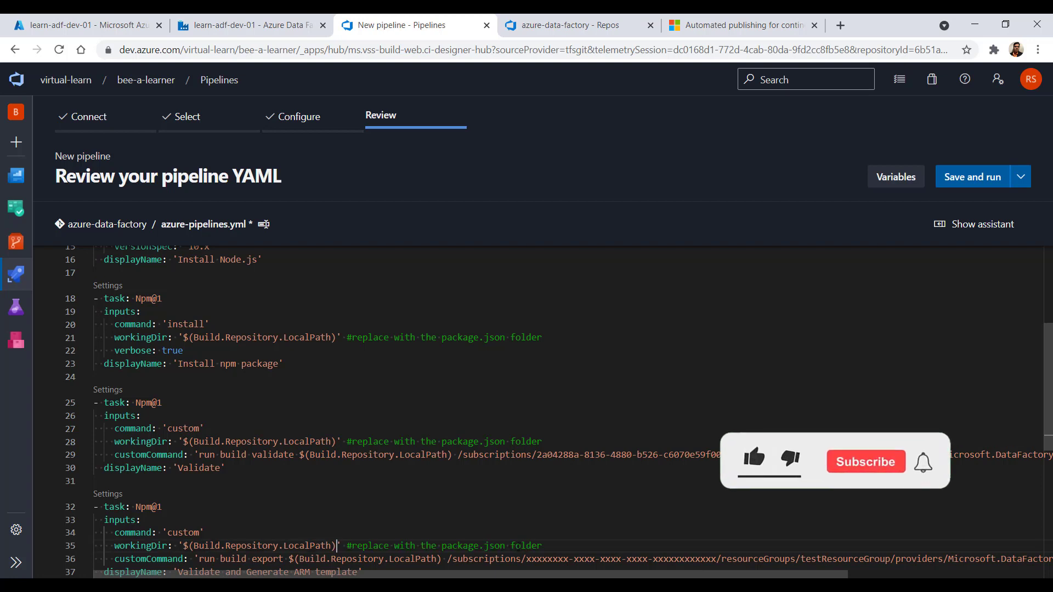
Step: Replace the placeholder resource path in the export task's customCommand with the learn-adf-dev-01 resource ID from the Validate task, keeping "ArmTemplate" at the end
scroll(469, 456, "down", 1)
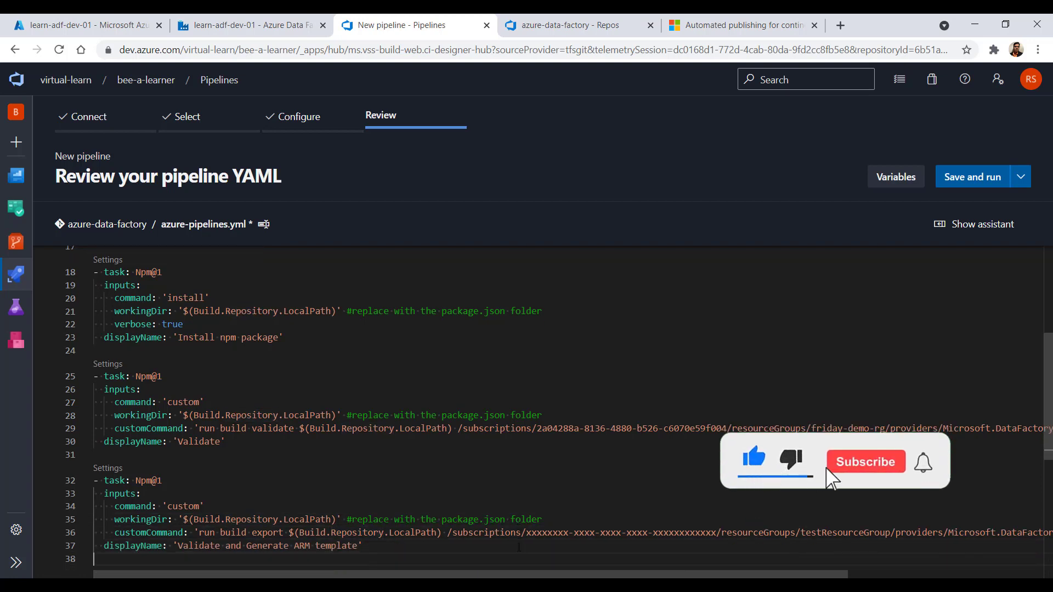
left_click(458, 429)
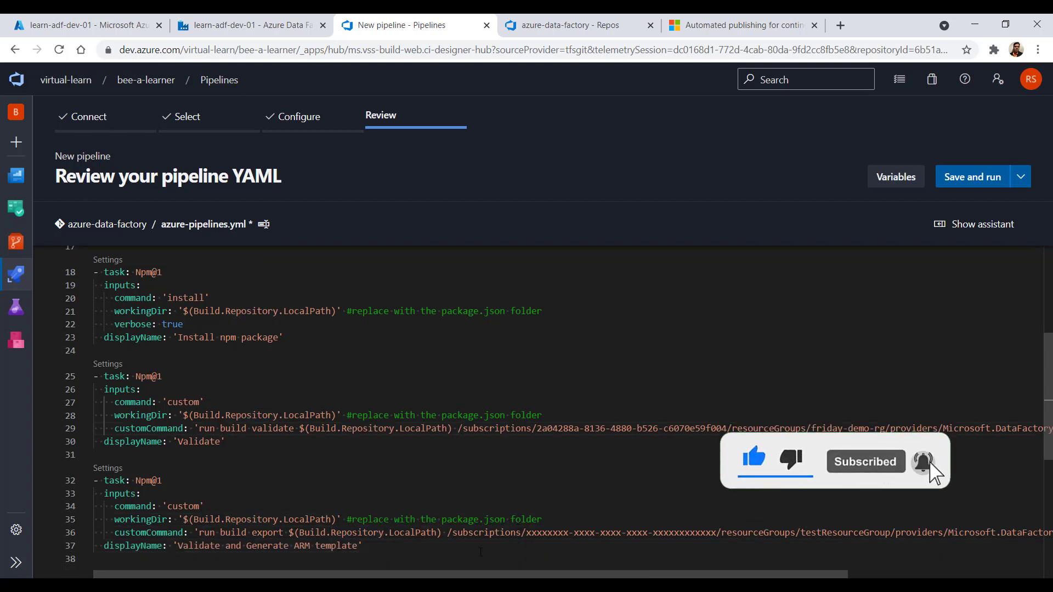
left_click(940, 429, "shift")
key("ctrl+shift+Right")
key("ctrl+shift+Right")
key("ctrl+shift+Right")
key("ctrl+shift+Right")
key("ctrl+shift+Right")
key("ctrl+shift+Right")
key("ctrl+shift+Right")
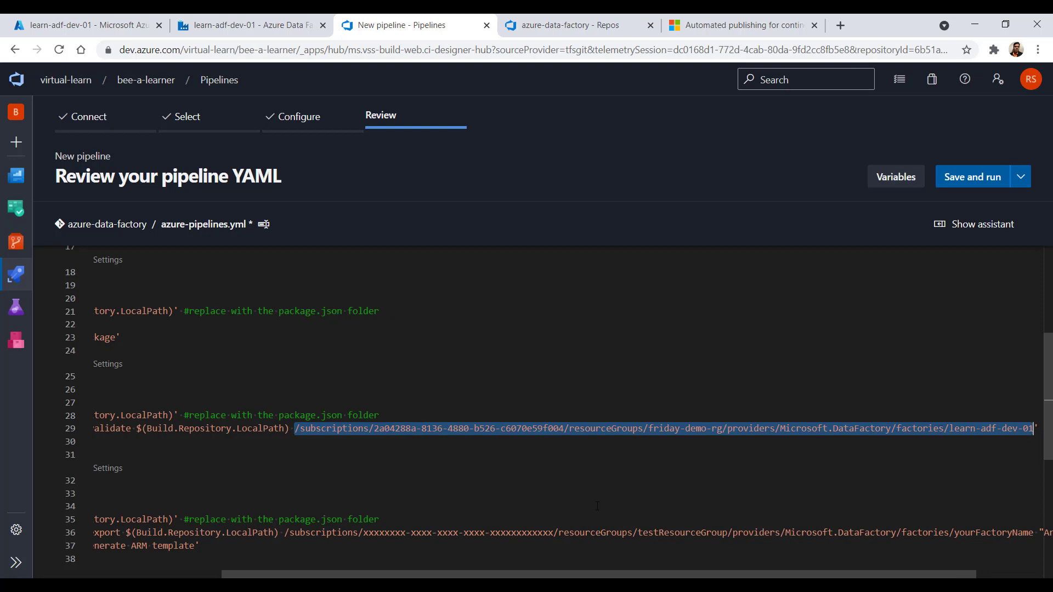
left_click(285, 532)
left_click(966, 534, "shift")
key("ctrl+v")
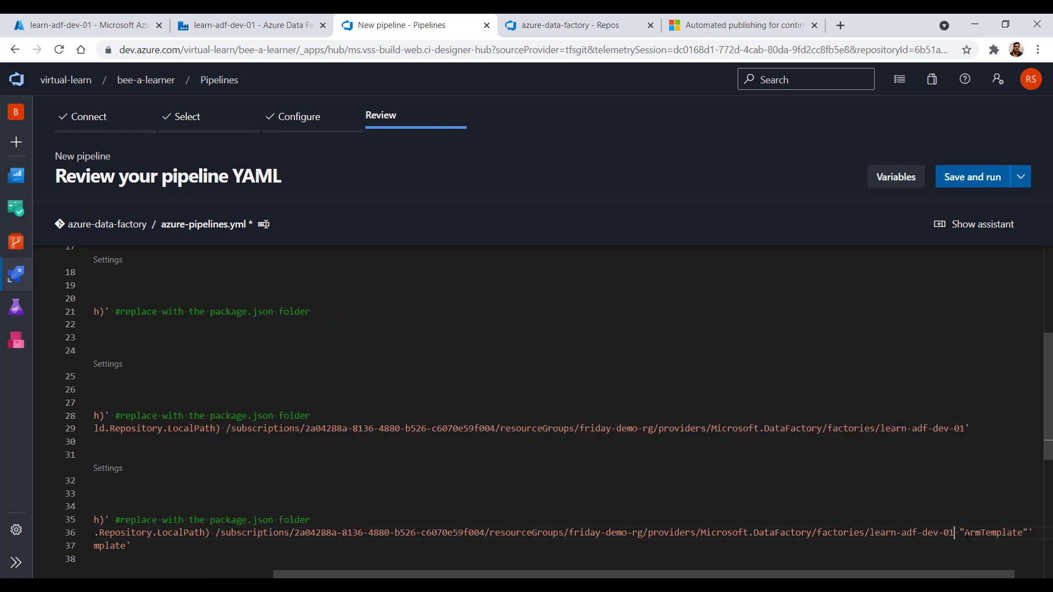
double_click(1007, 535)
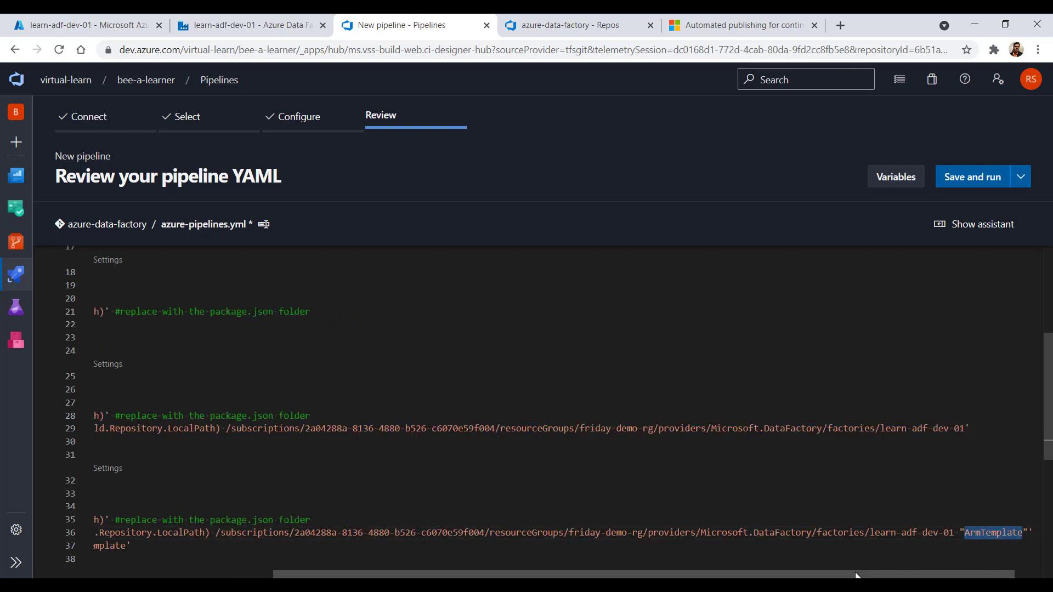
left_click_drag(854, 577, 674, 577)
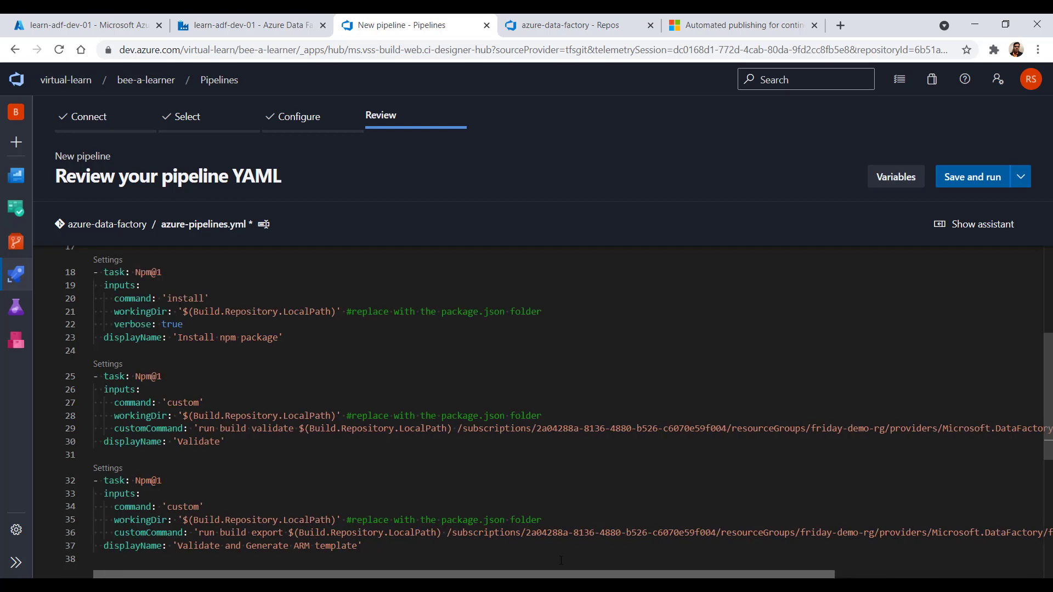
Step: Add the article's PublishPipelineArtifact@1 task at the end of the YAML and set its targetPath to '$(Build.Repository.LocalPath)/ArmTemplate'
left_click(375, 546)
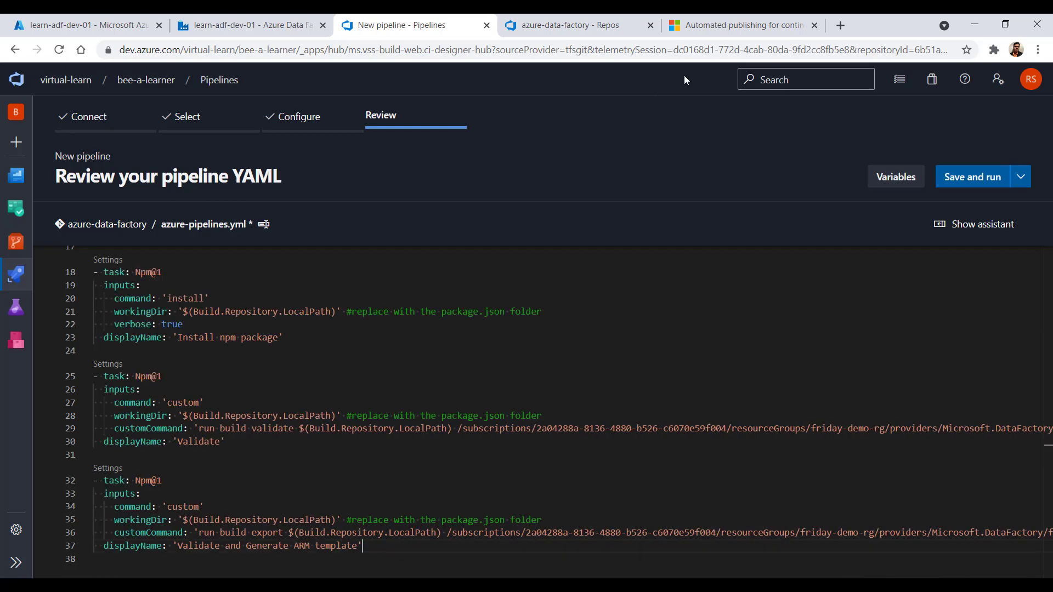
left_click(702, 25)
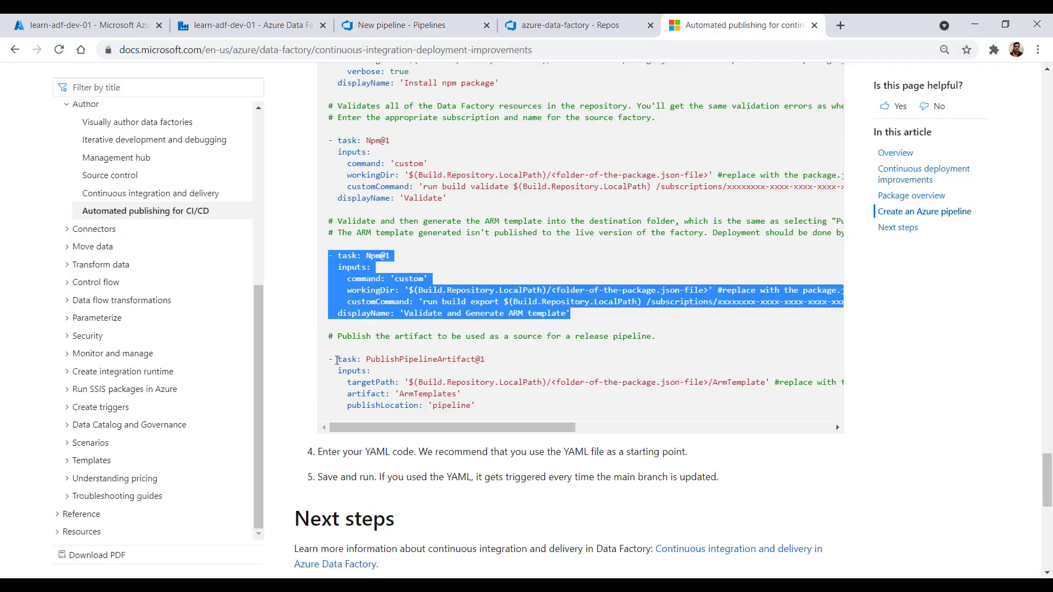
left_click_drag(328, 359, 476, 408)
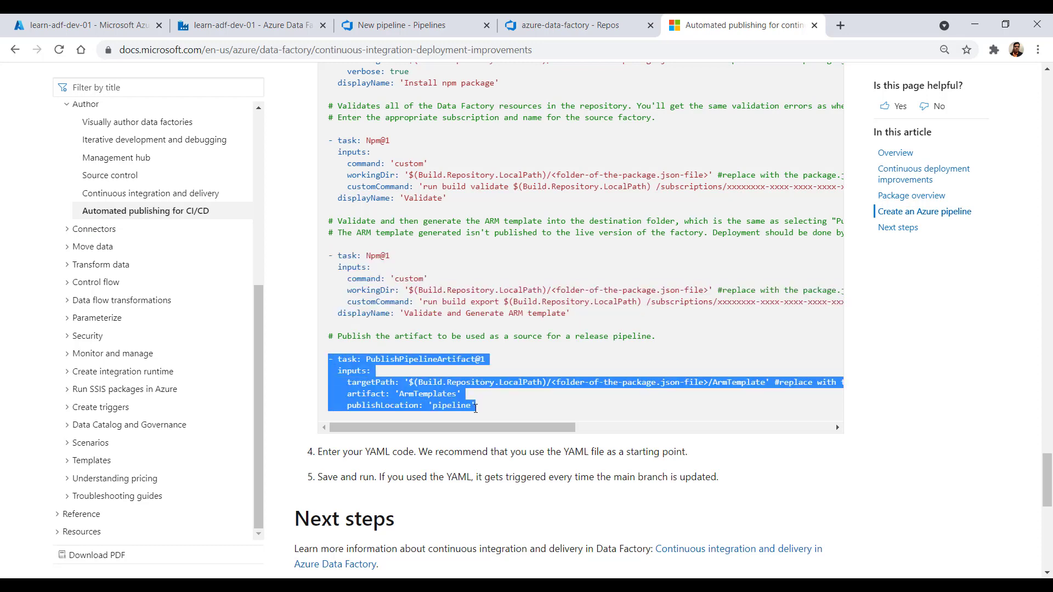
key("alt+Tab")
left_click(432, 41)
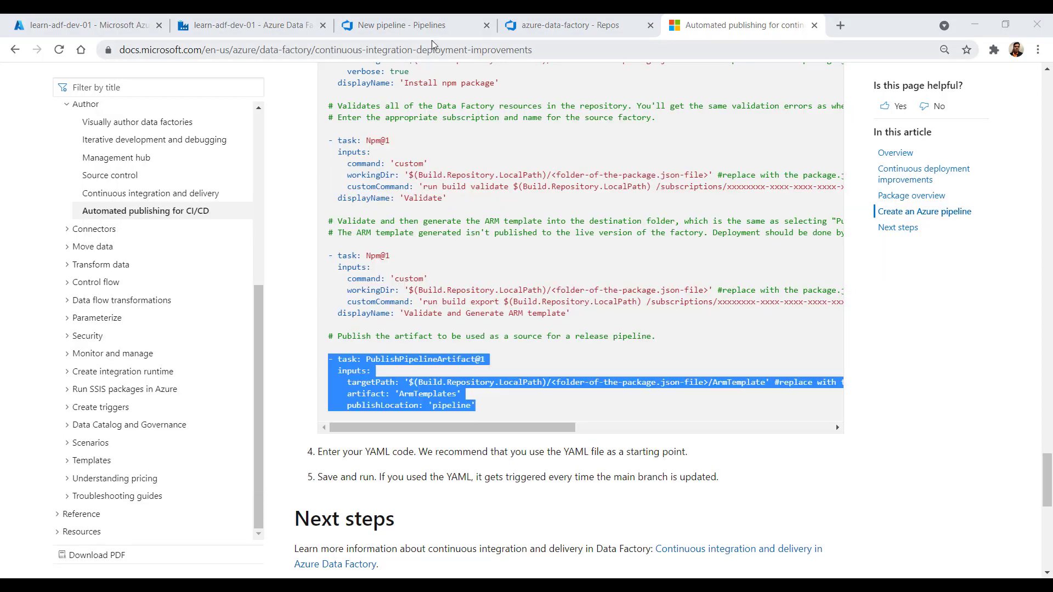
left_click(432, 47)
left_click(432, 26)
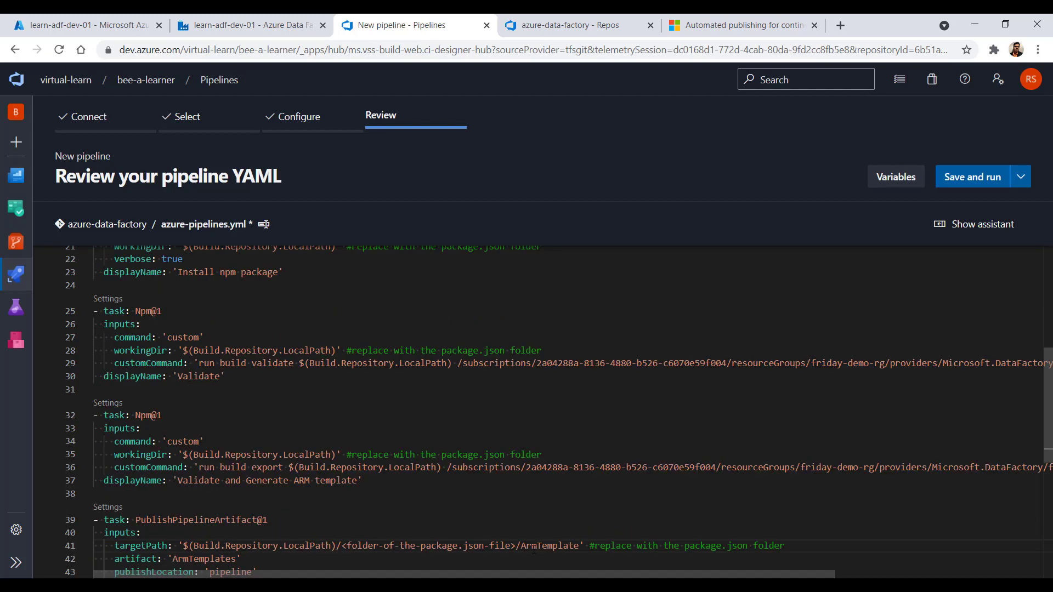
left_click_drag(336, 546, 517, 545)
key("BackSpace")
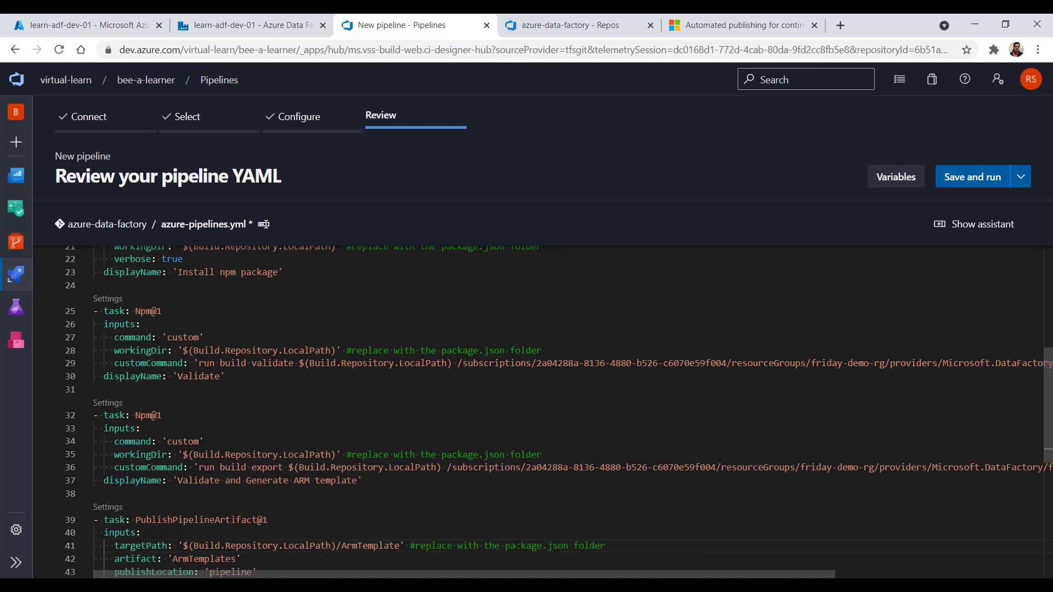
key("Down")
key("Down")
key("Down")
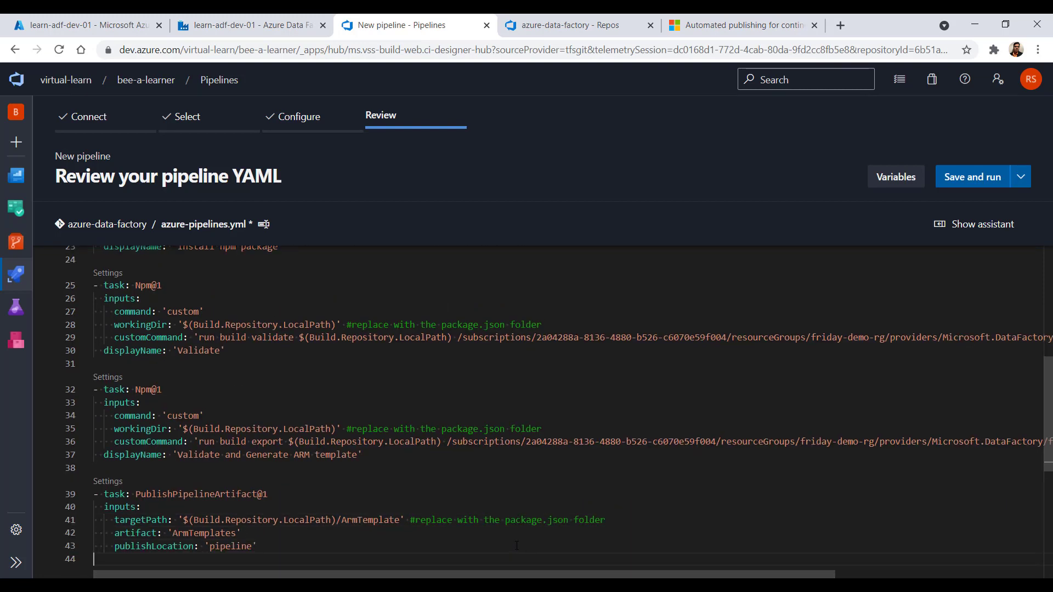
Step: Save and run the pipeline with a direct commit to the master branch, and check the run's job log and summary
left_click(973, 176)
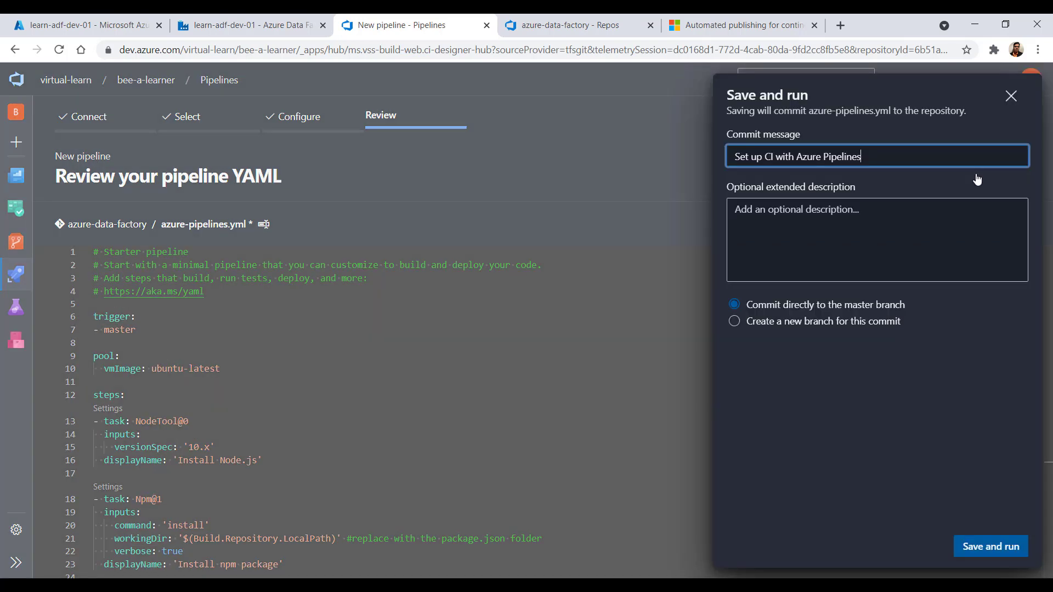
left_click(983, 547)
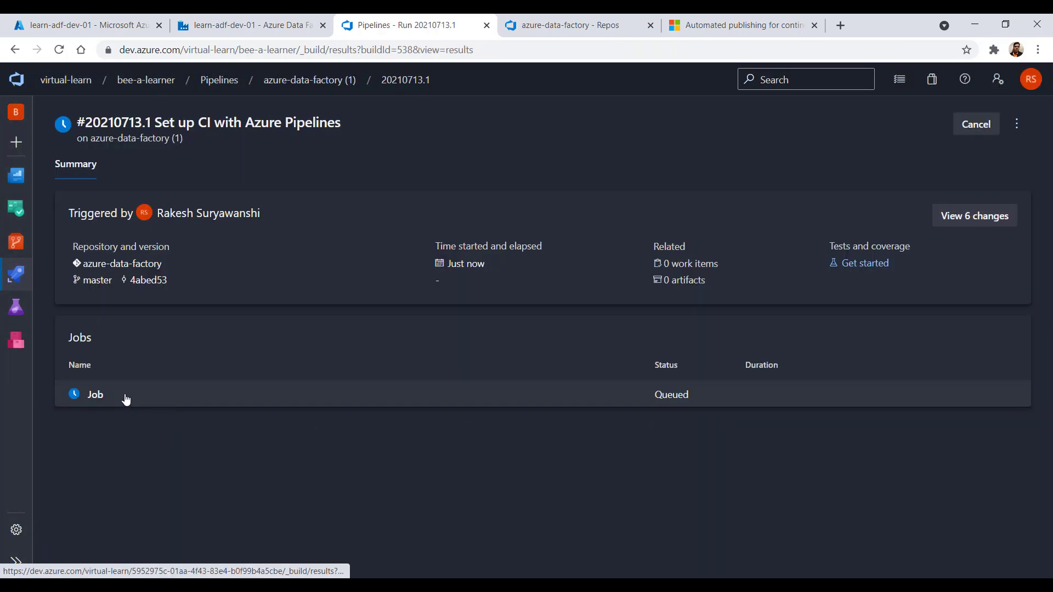
left_click(121, 397)
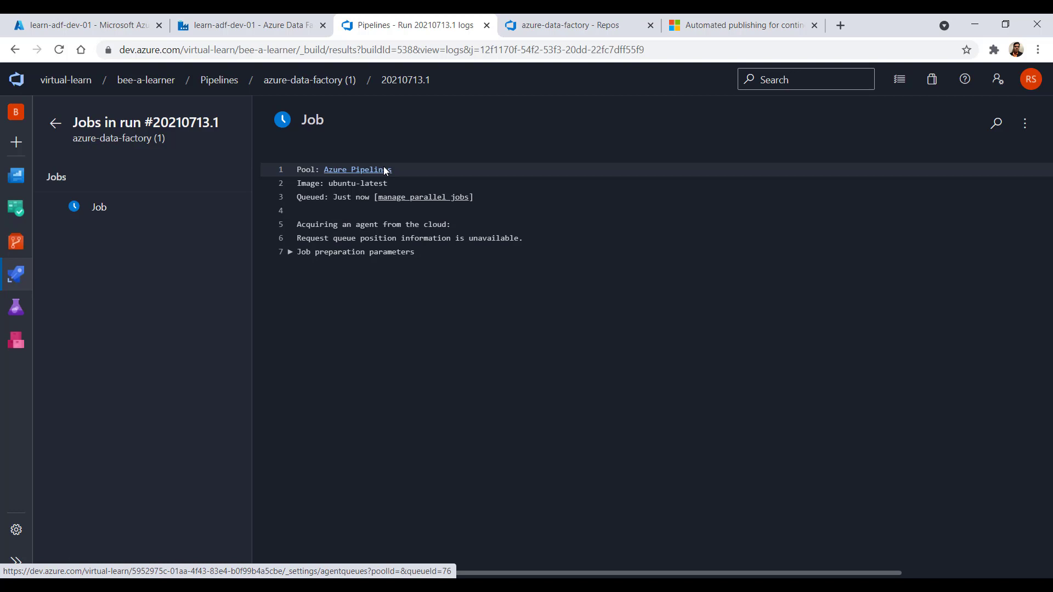
left_click(406, 82)
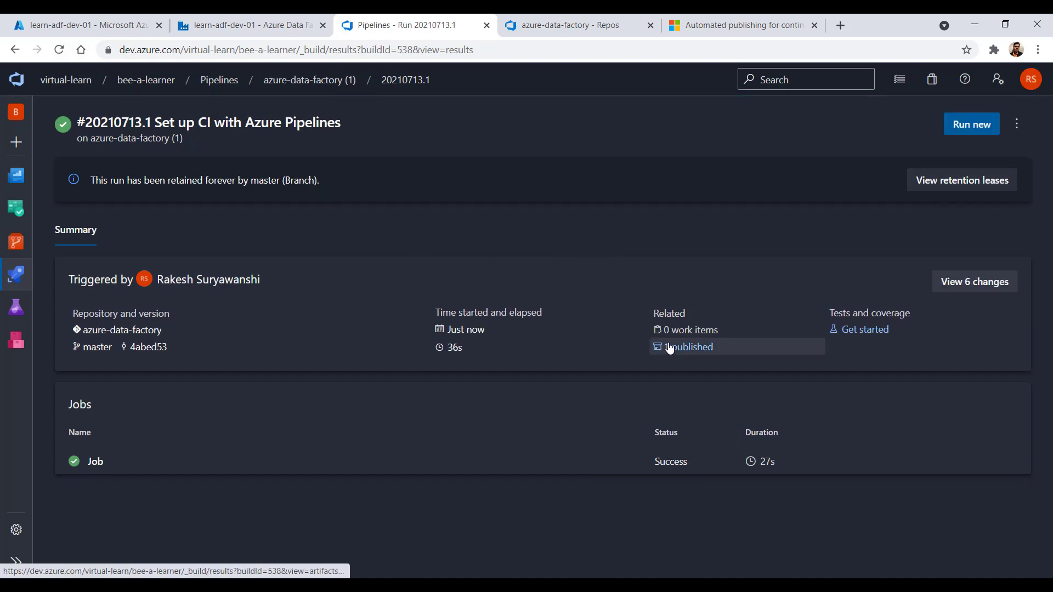
Step: Open the run's published artifacts and expand ArmTemplates to examine the generated files
left_click(722, 350)
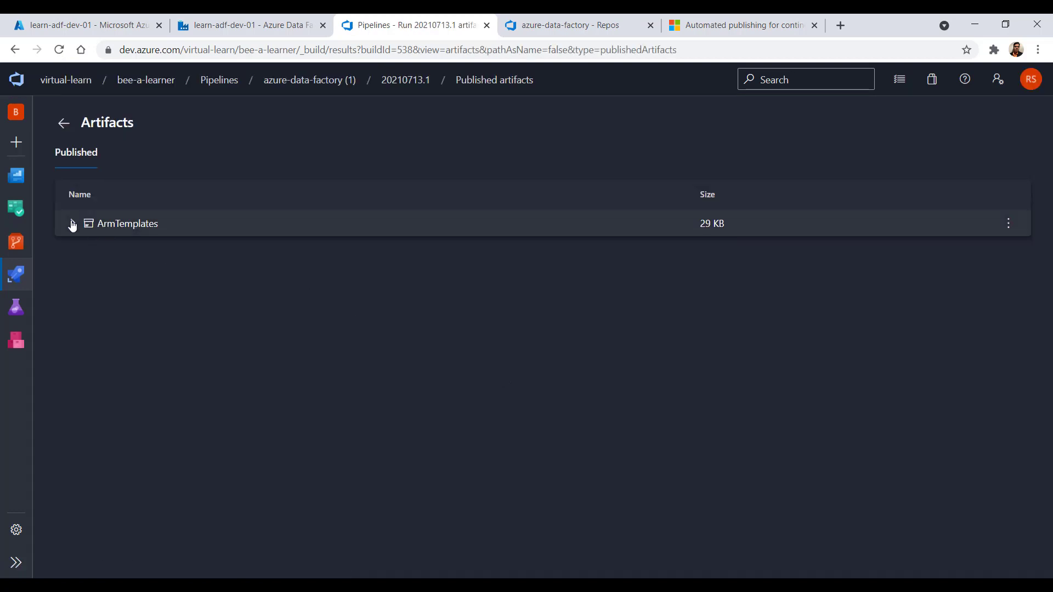
left_click(71, 225)
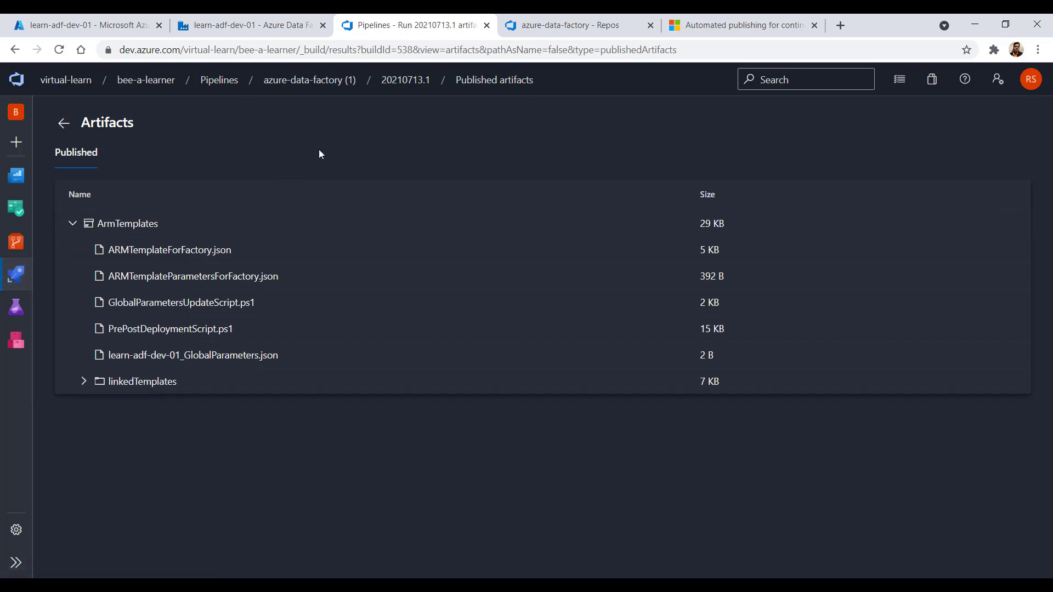
Step: Rename the azure-data-factory (1) build pipeline to ADF-CI from its trigger settings and save it
left_click(329, 79)
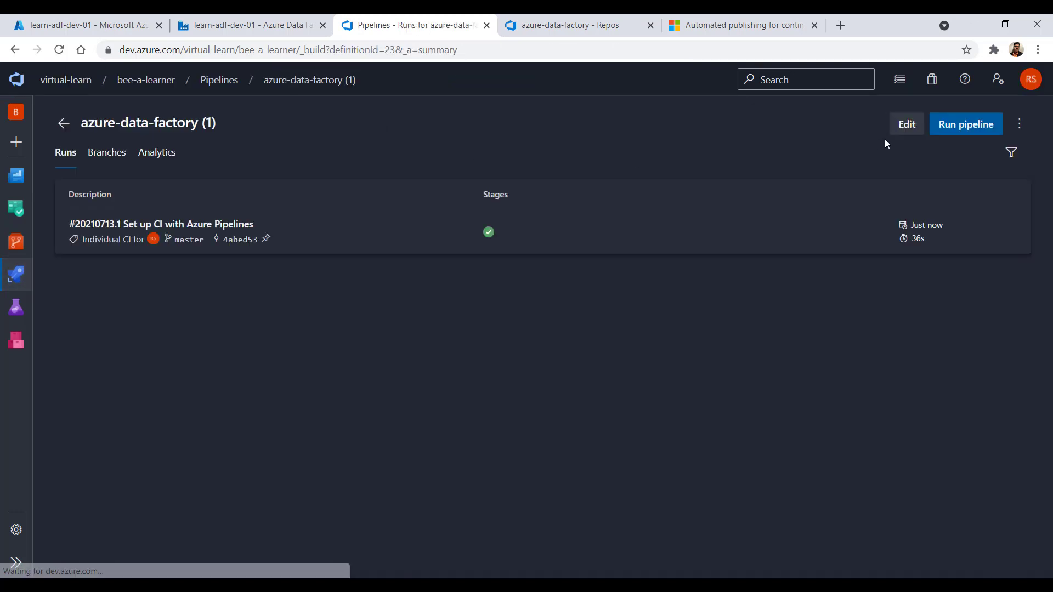
left_click(907, 124)
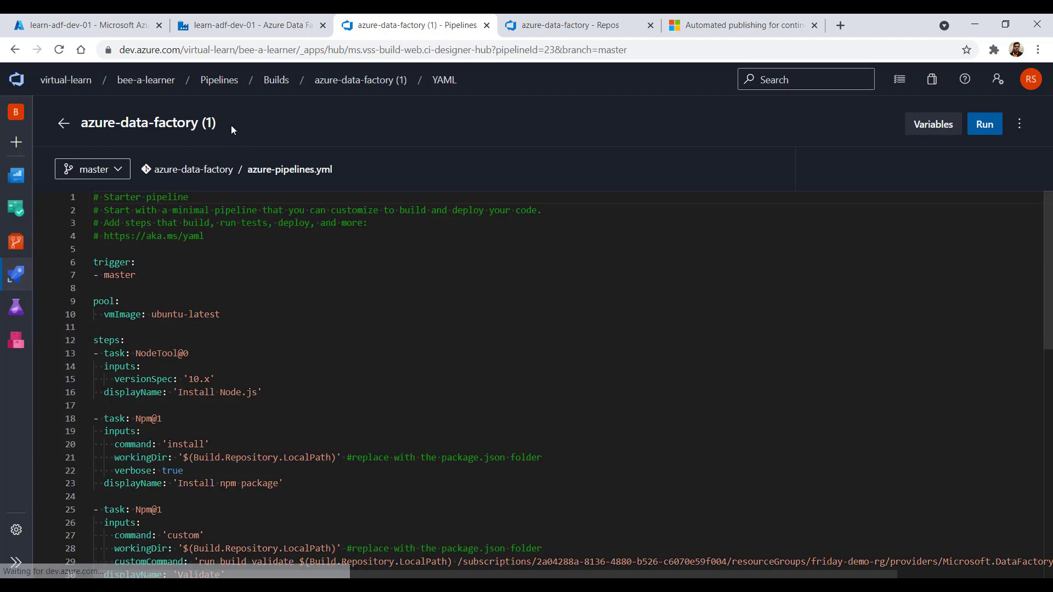
left_click(1017, 127)
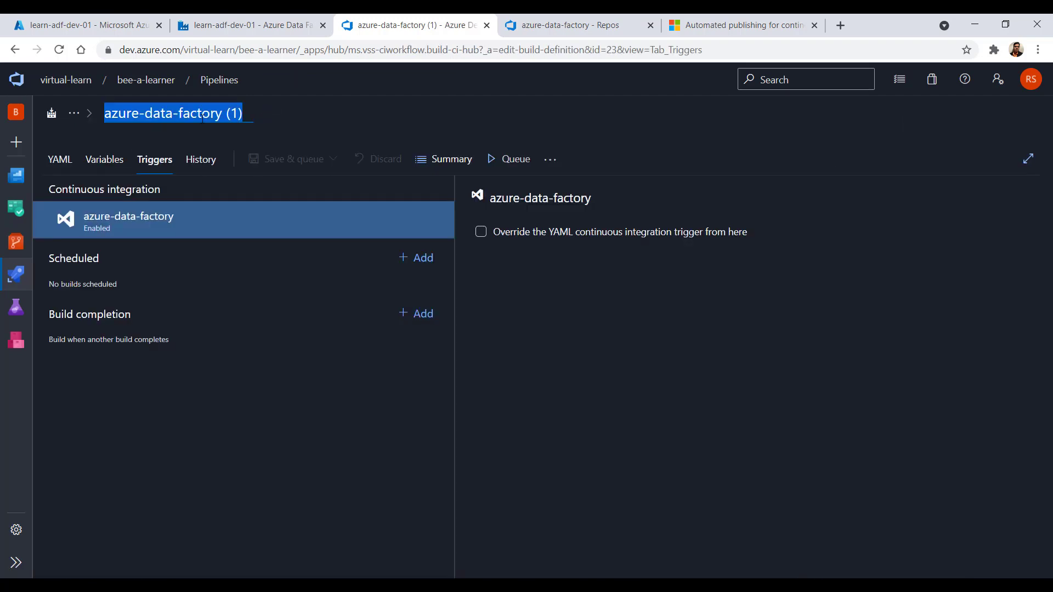
type("ADF-CI")
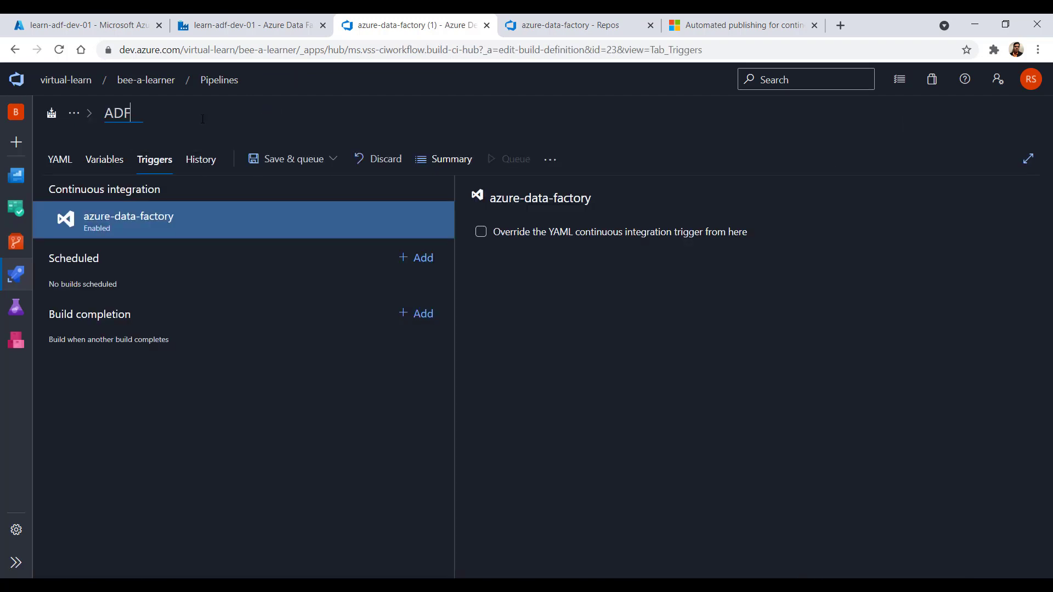
Step: Create a new release pipeline, dismissing the stage template choice, and add the ADF-CI build pipeline from bee-a-learner as its artifact
mouse_move(16, 274)
left_click(129, 344)
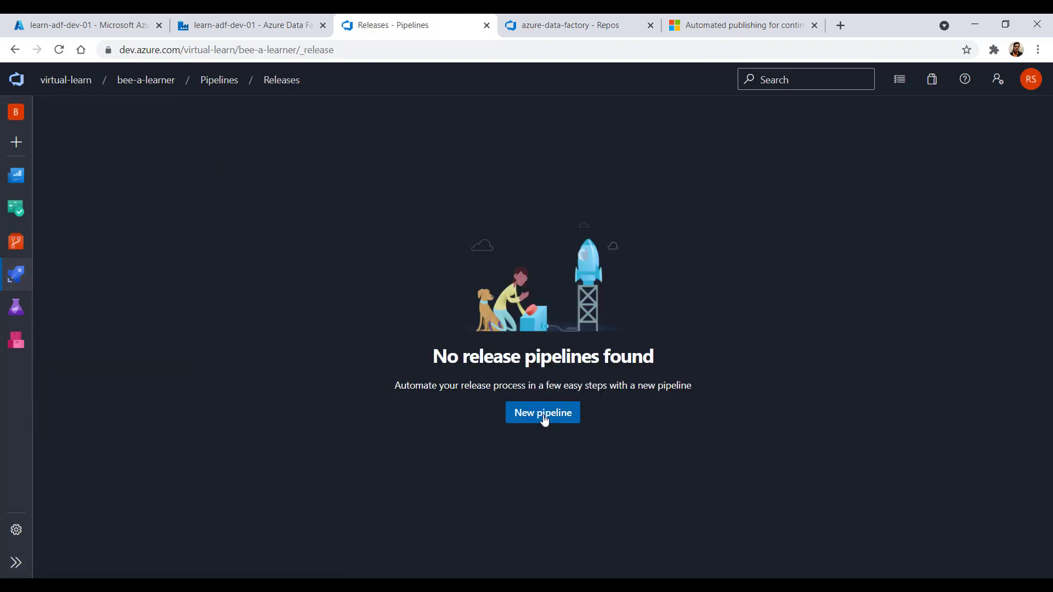
left_click(543, 413)
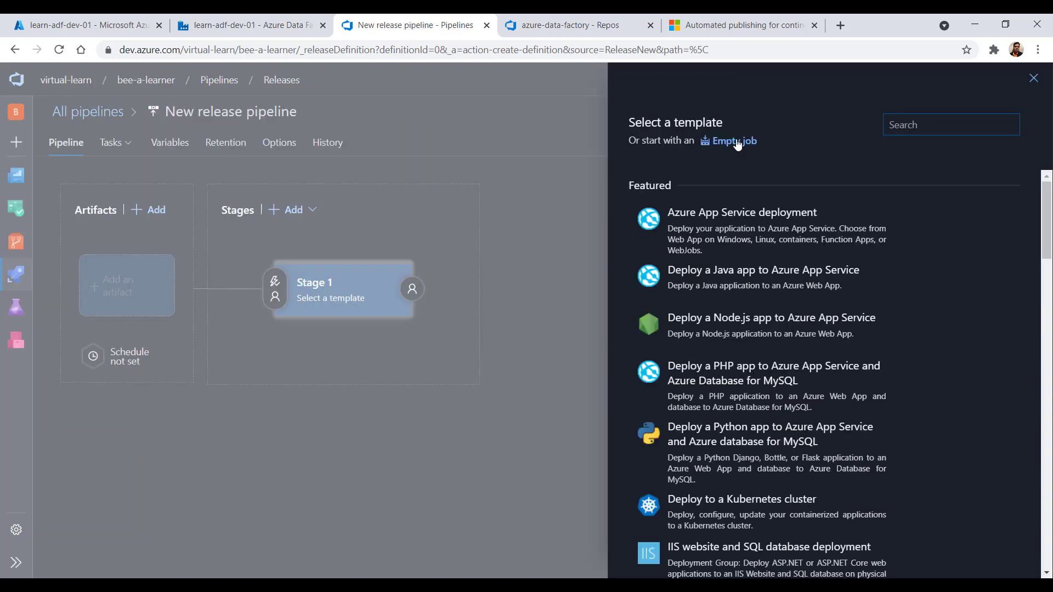
left_click(1034, 78)
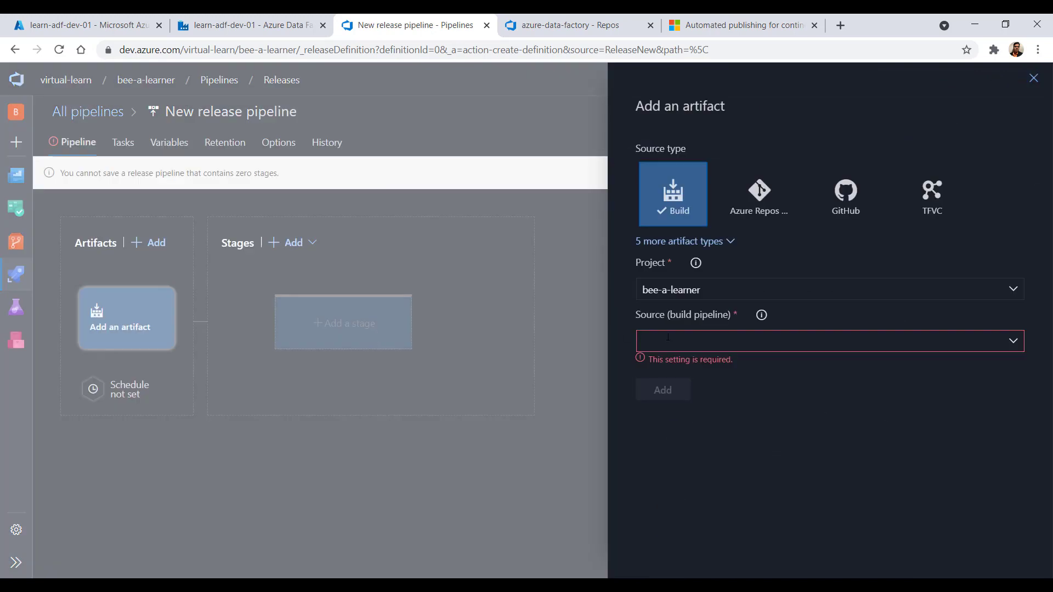
left_click(1013, 345)
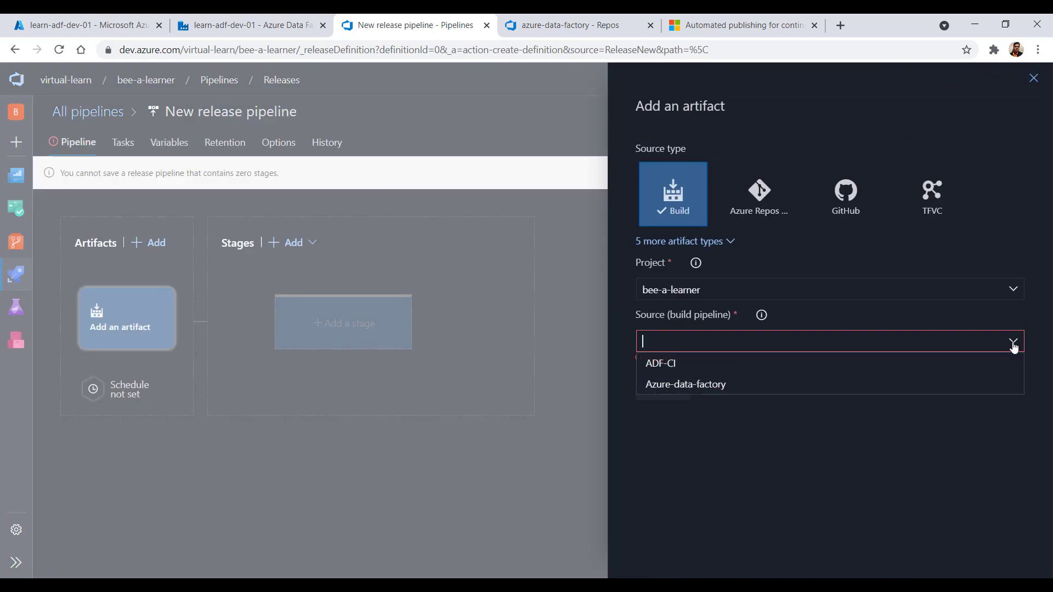
left_click(661, 364)
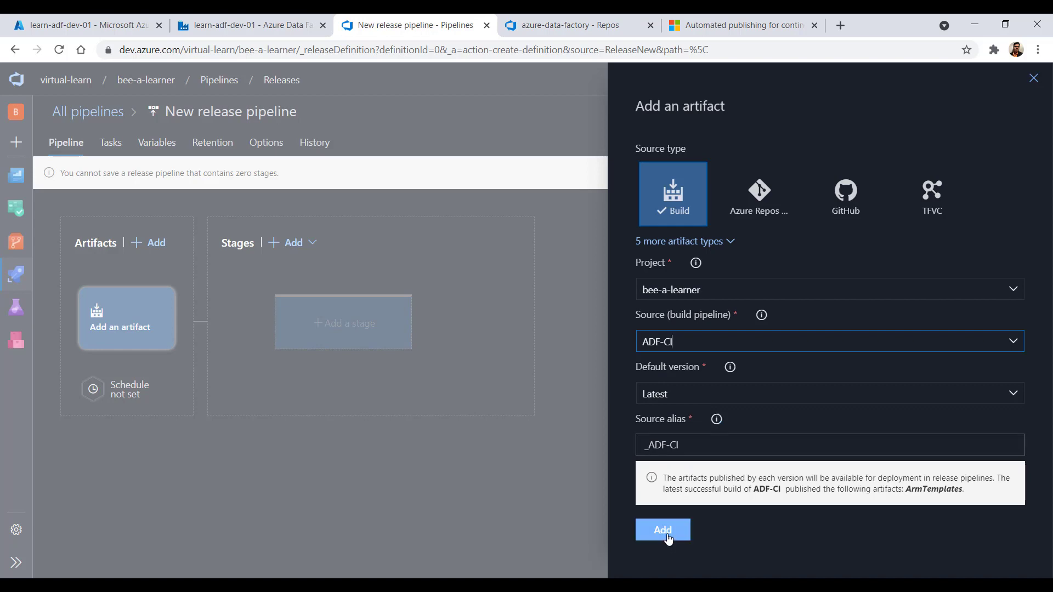
left_click(665, 531)
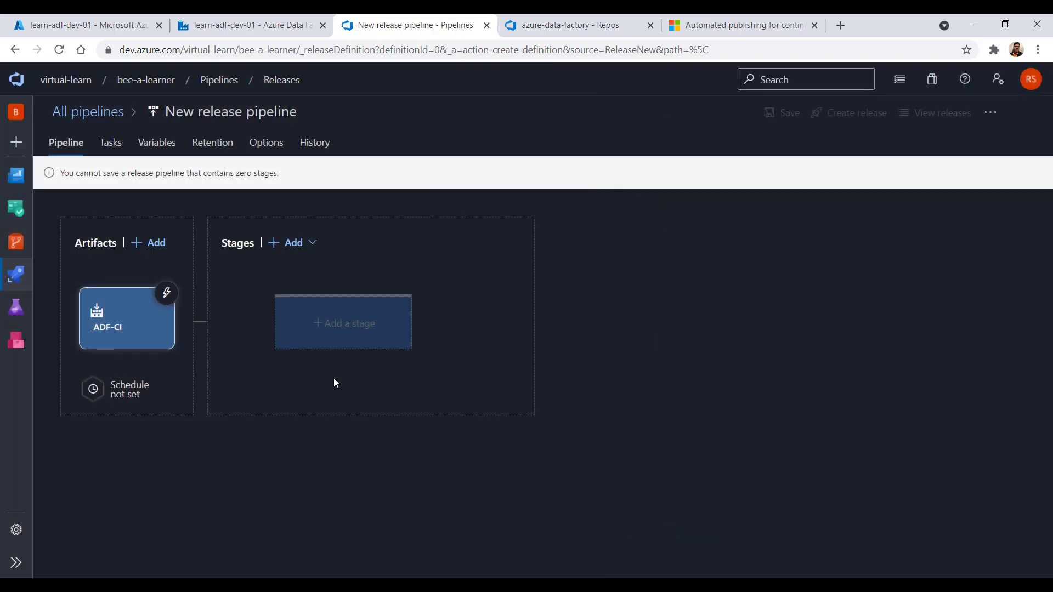
Step: Add a stage to the release pipeline based on an empty job and open its tasks
left_click(323, 323)
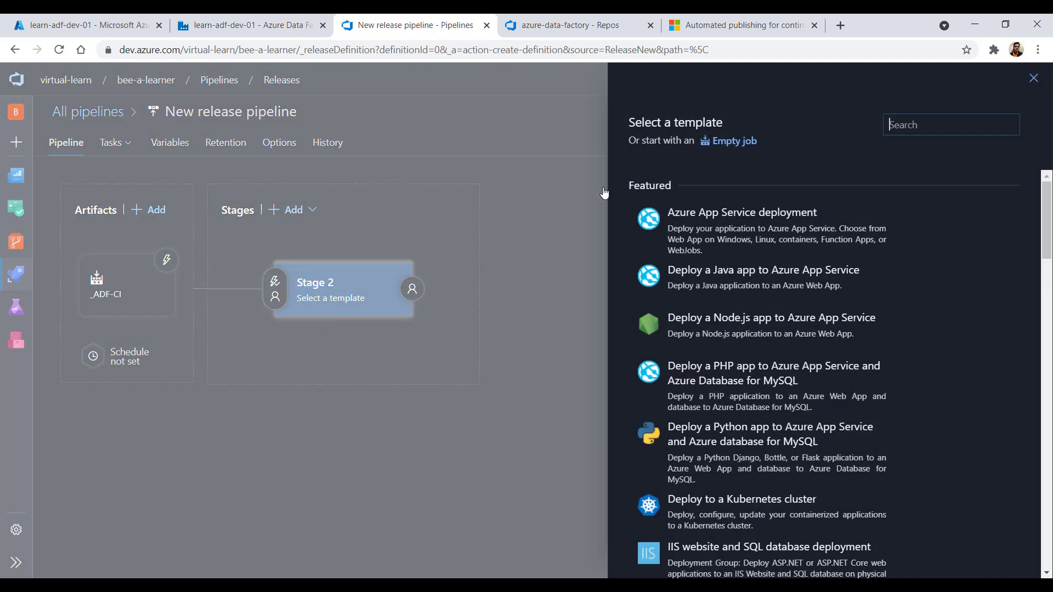
left_click(735, 144)
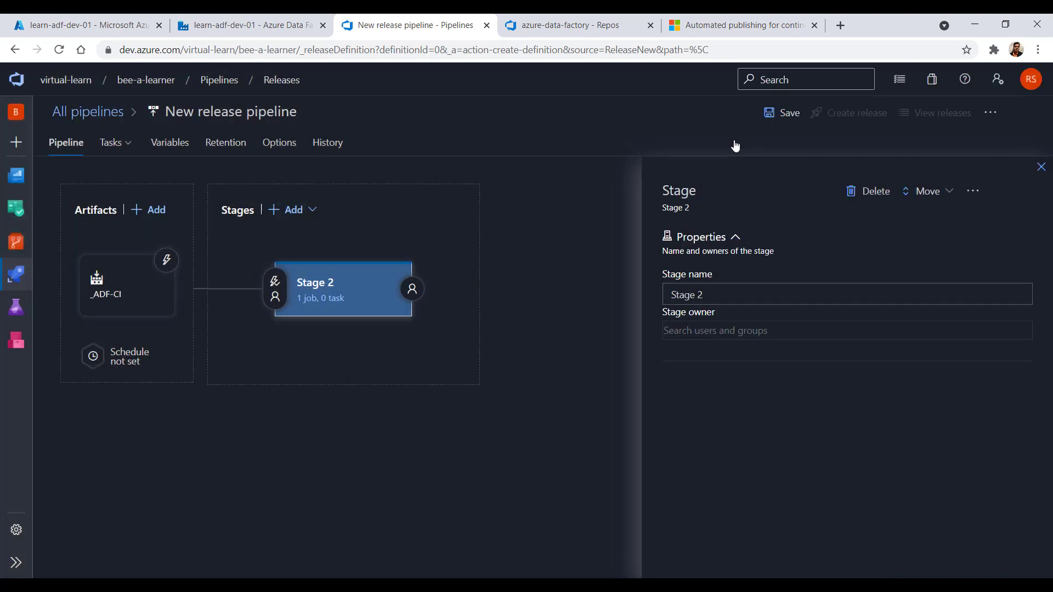
left_click(311, 300)
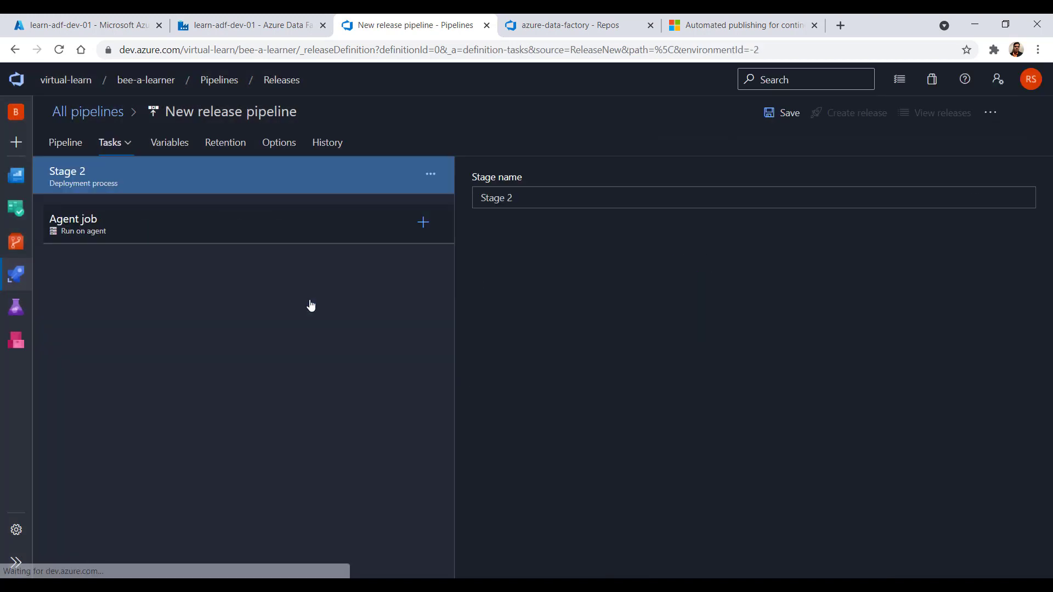
Step: Add an ARM template deployment task to the stage's agent job
left_click(425, 225)
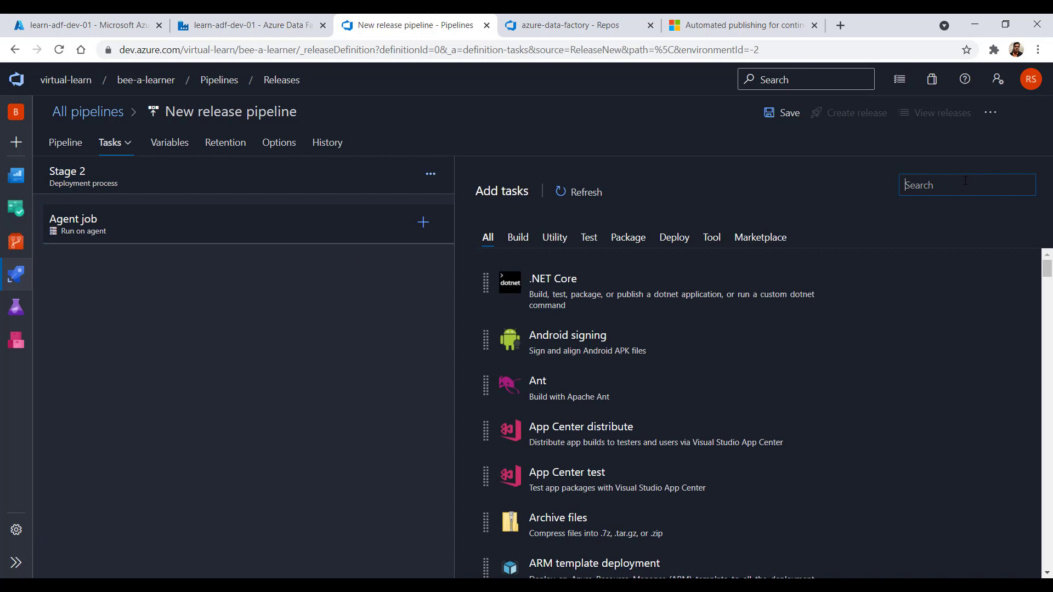
type("ARM")
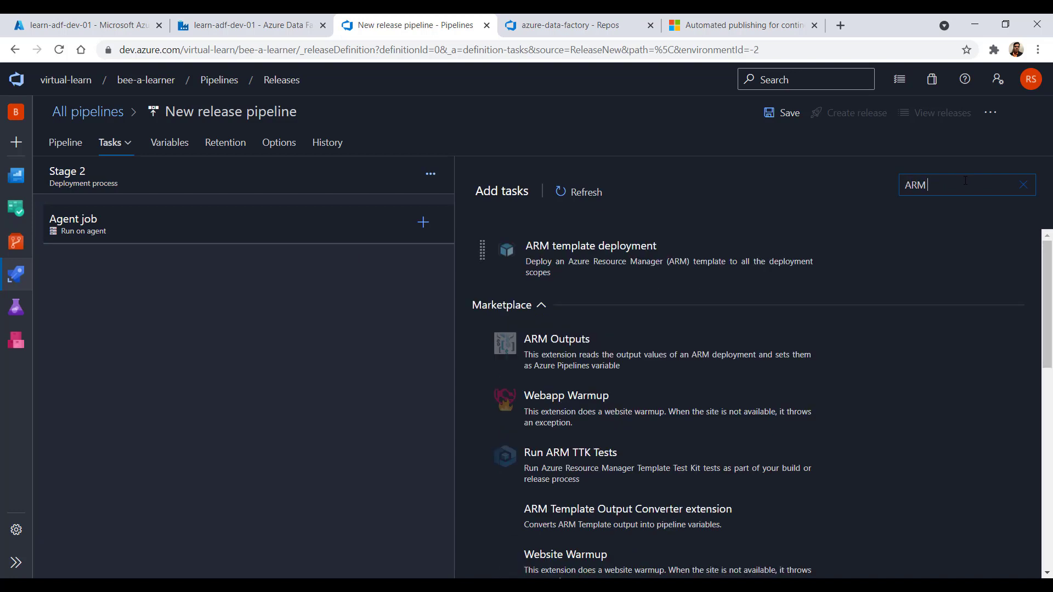
mouse_move(823, 255)
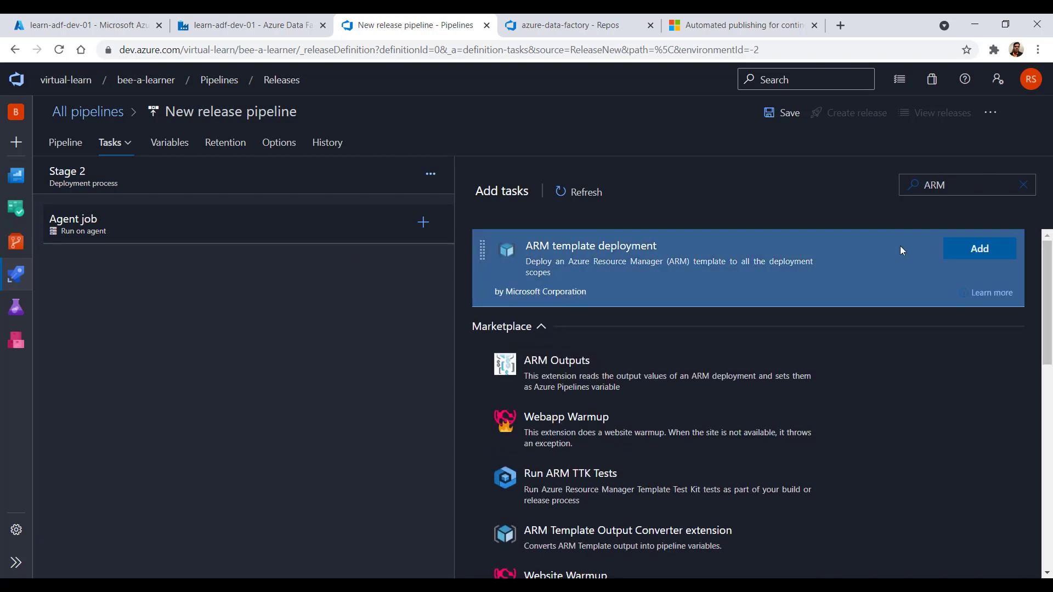
left_click(981, 252)
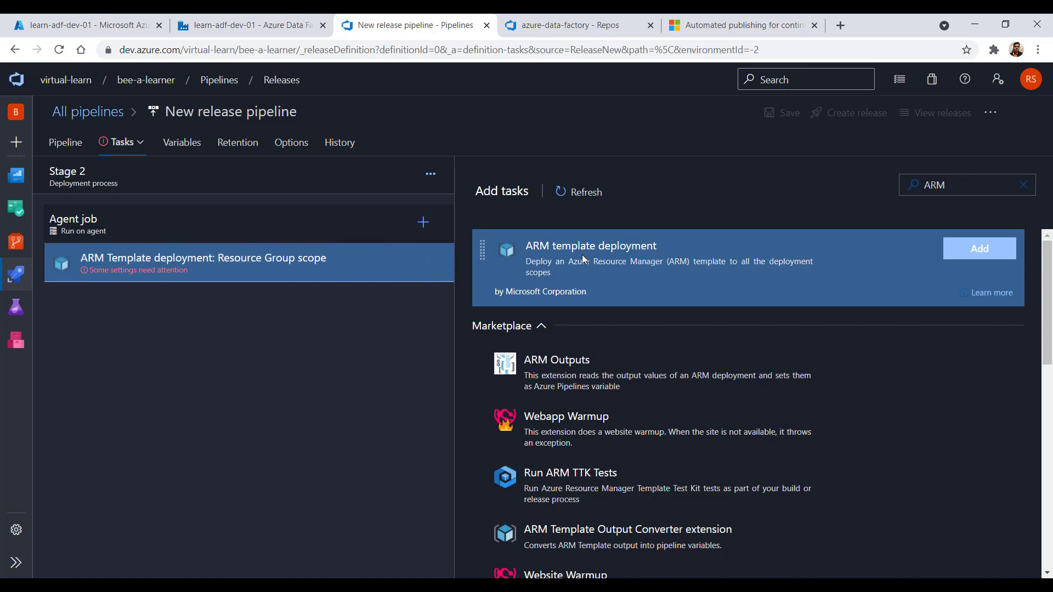
Step: In the ARM template deployment task, choose the existing Visual Studio Professional service connection and the Visual Studio Professional subscription
left_click(329, 261)
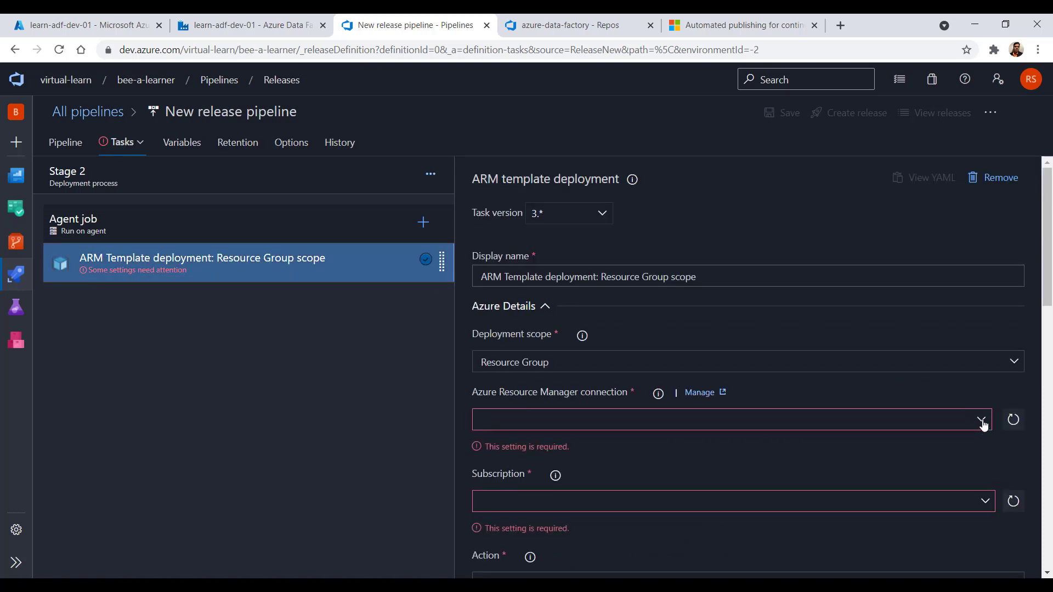
left_click_drag(1049, 250, 1051, 307)
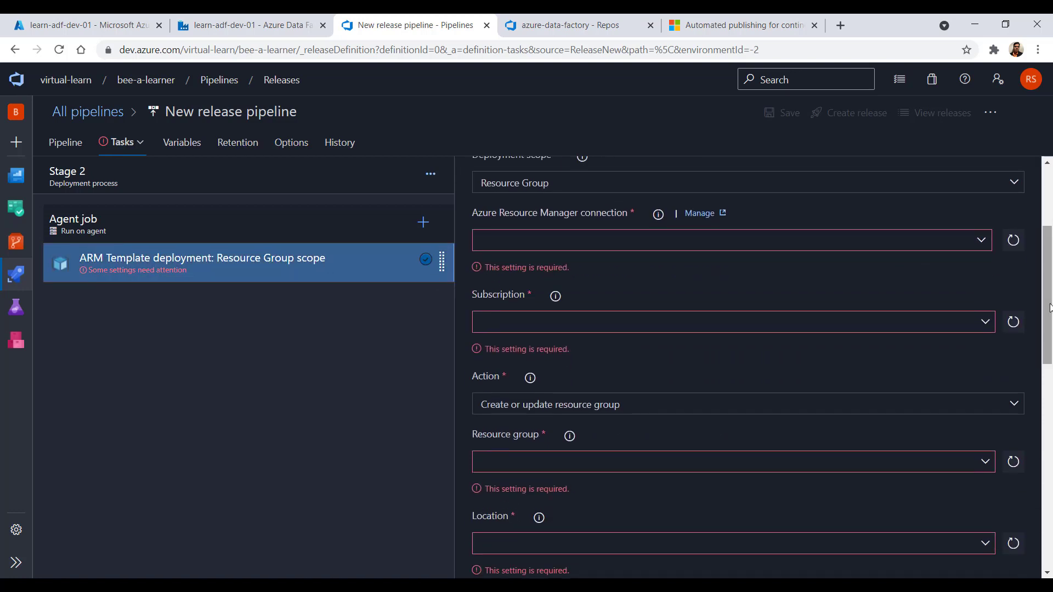
left_click(983, 246)
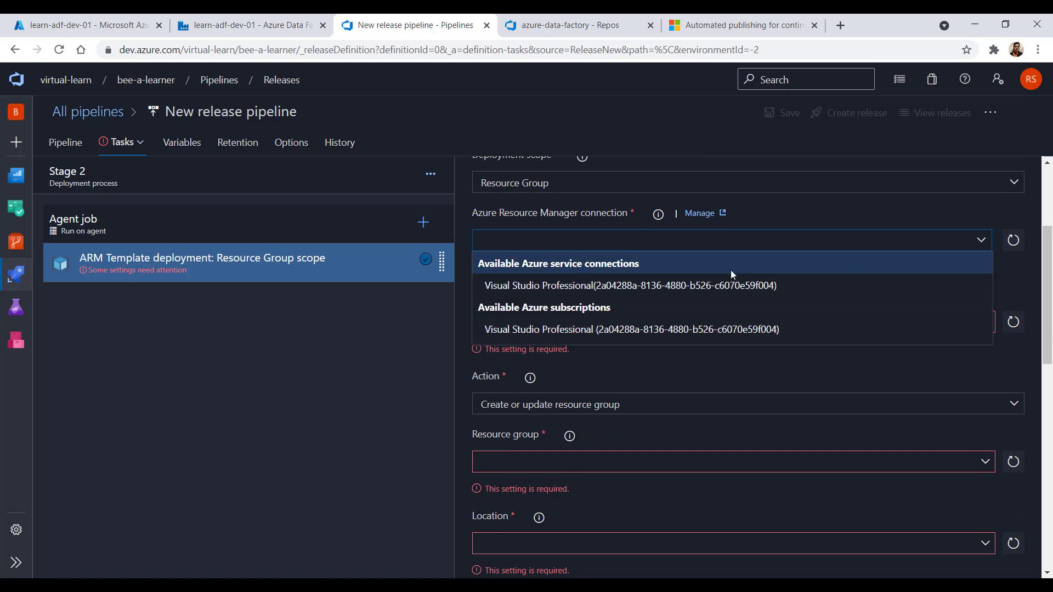
left_click(688, 290)
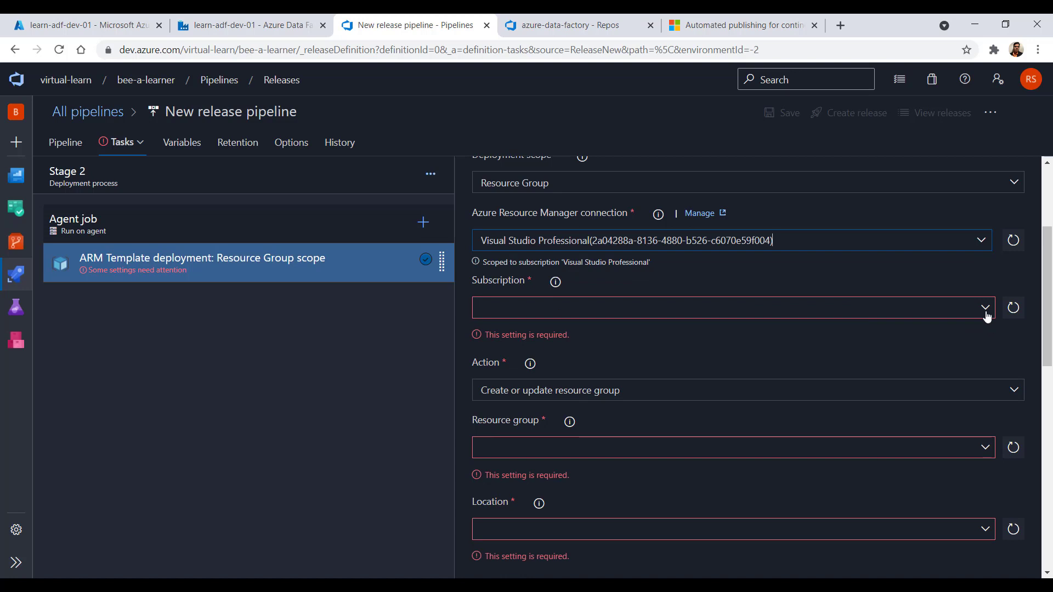
left_click(985, 311)
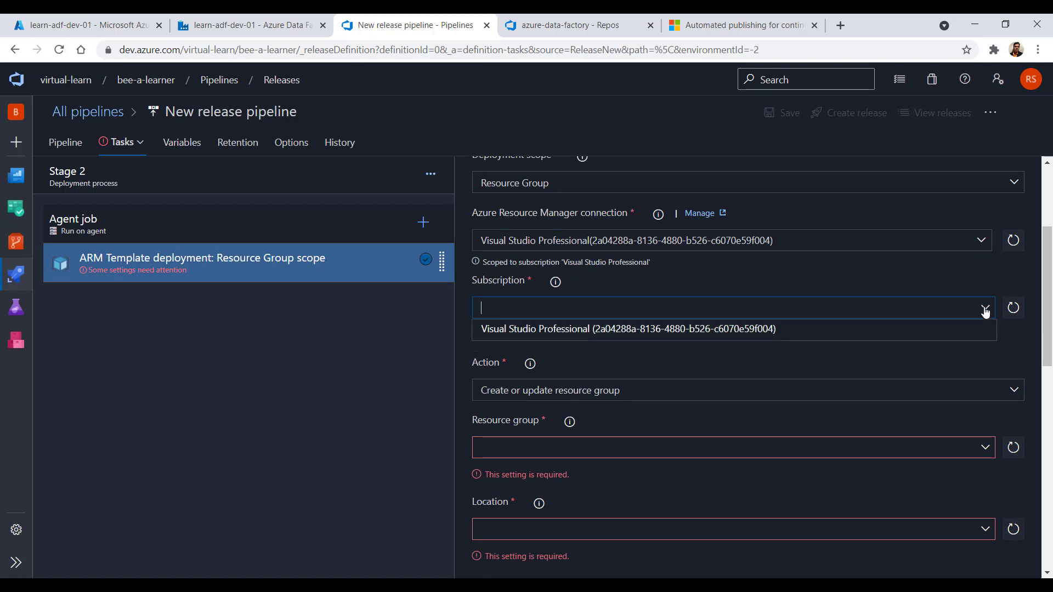
left_click(830, 329)
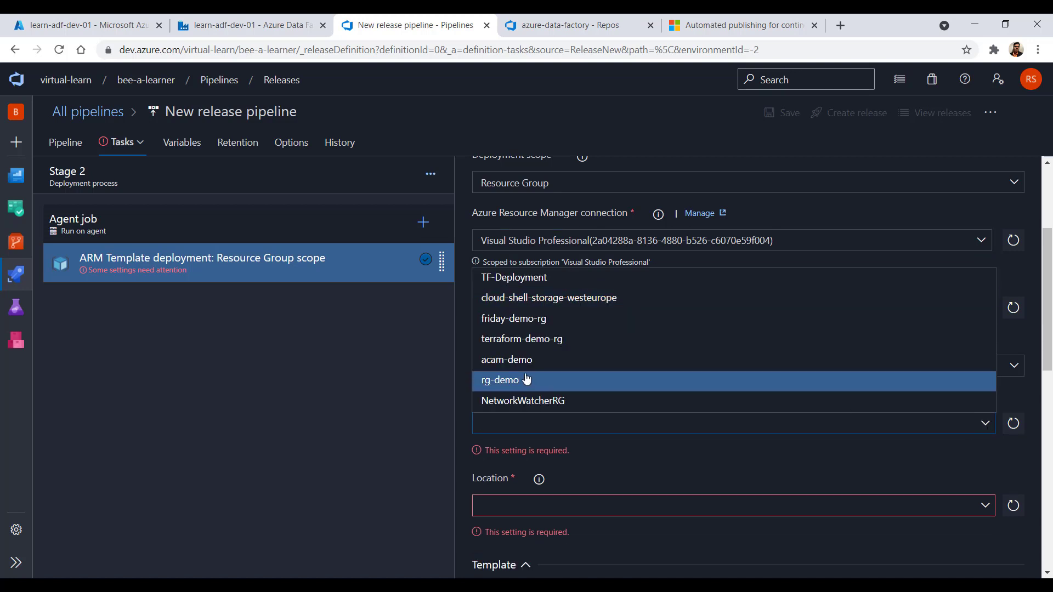
Step: Set the deployment task's resource group to friday-demo-rg and its location to UK West
left_click(517, 319)
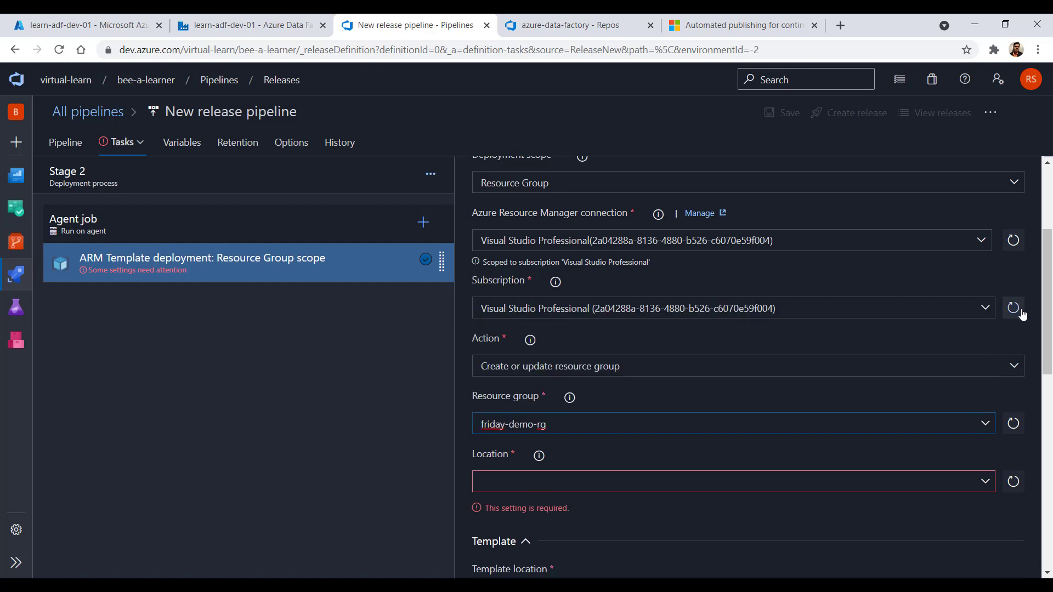
scroll(982, 237, "down", 4)
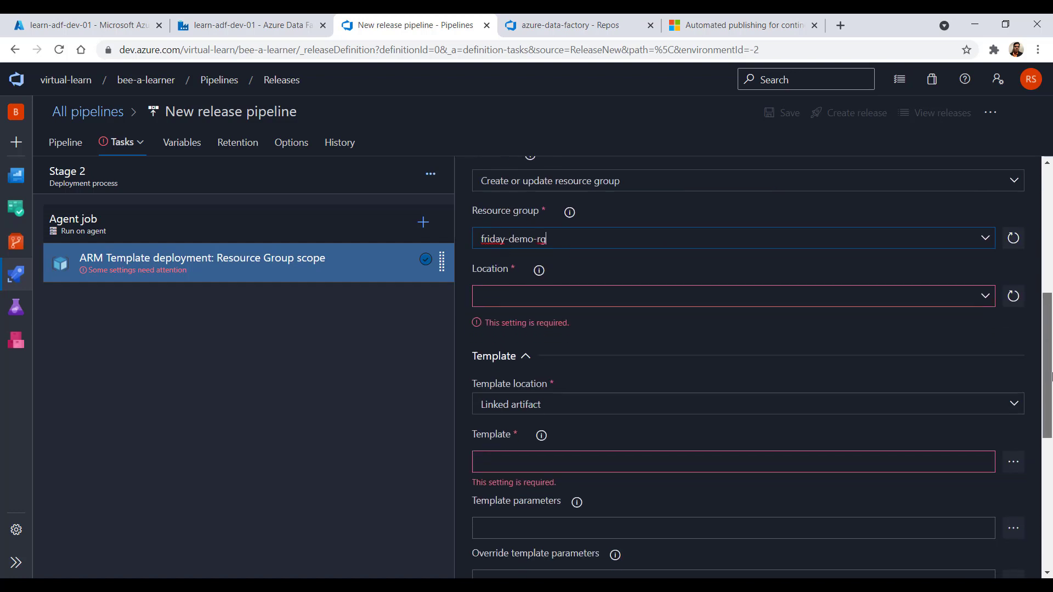
left_click(983, 237)
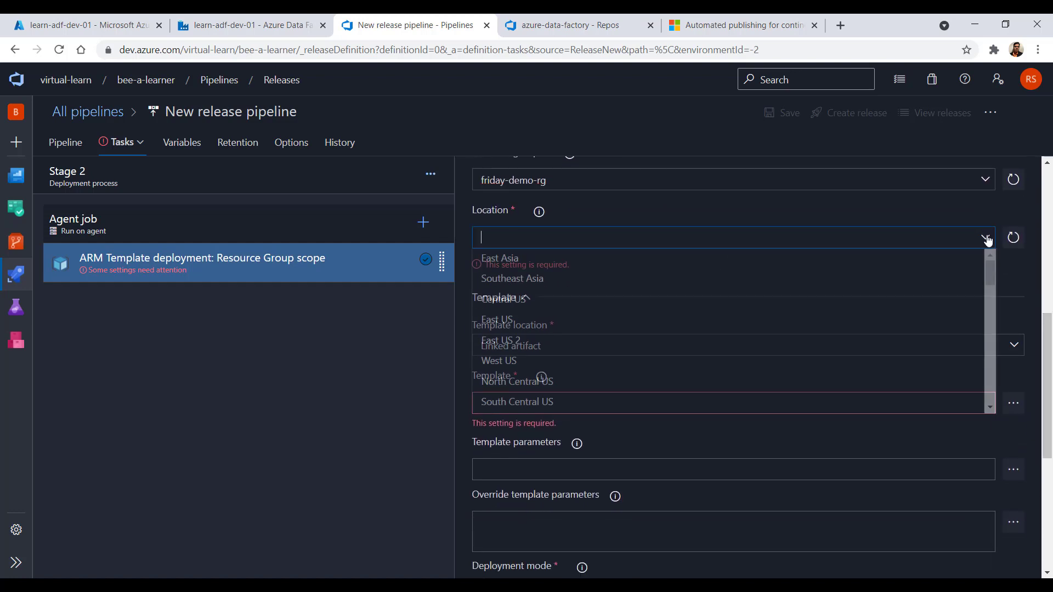
type("UK South")
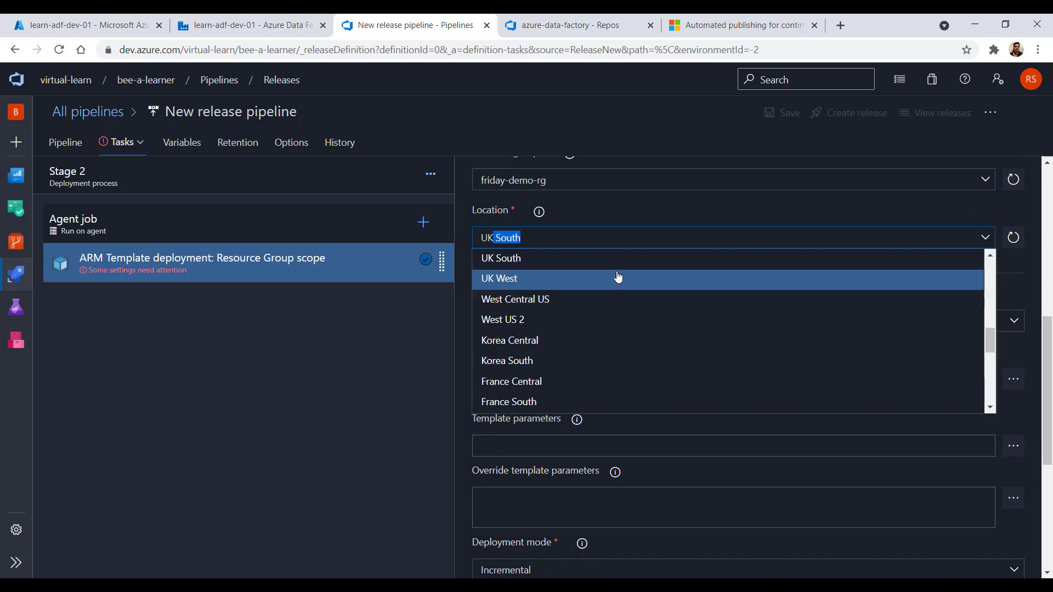
left_click(618, 277)
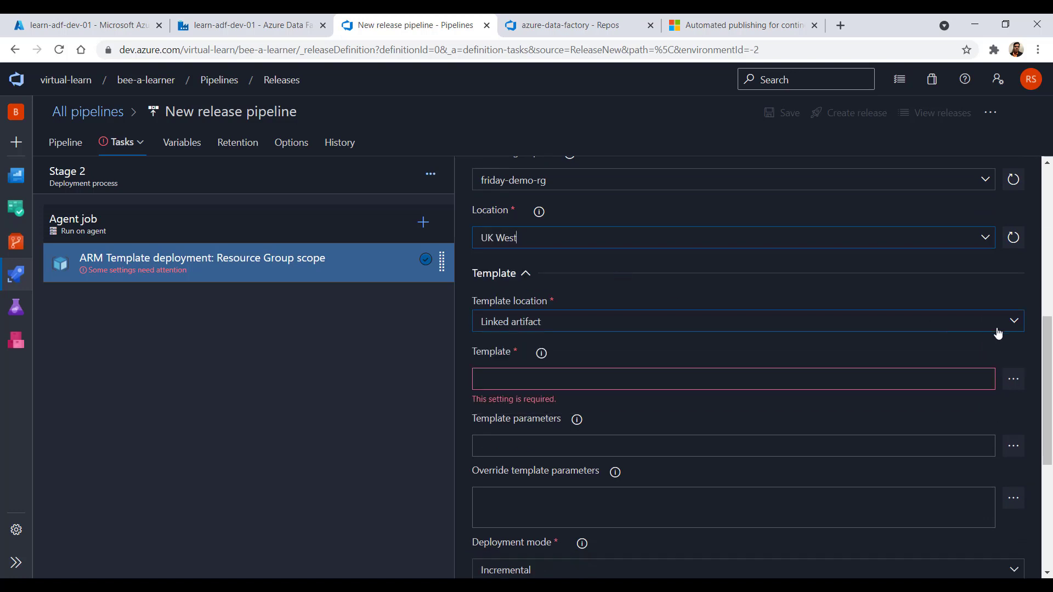
Step: Set the task's template to ARMTemplateForFactory.json from the ArmTemplates folder of the linked _ADF-CI artifact
left_click(1012, 381)
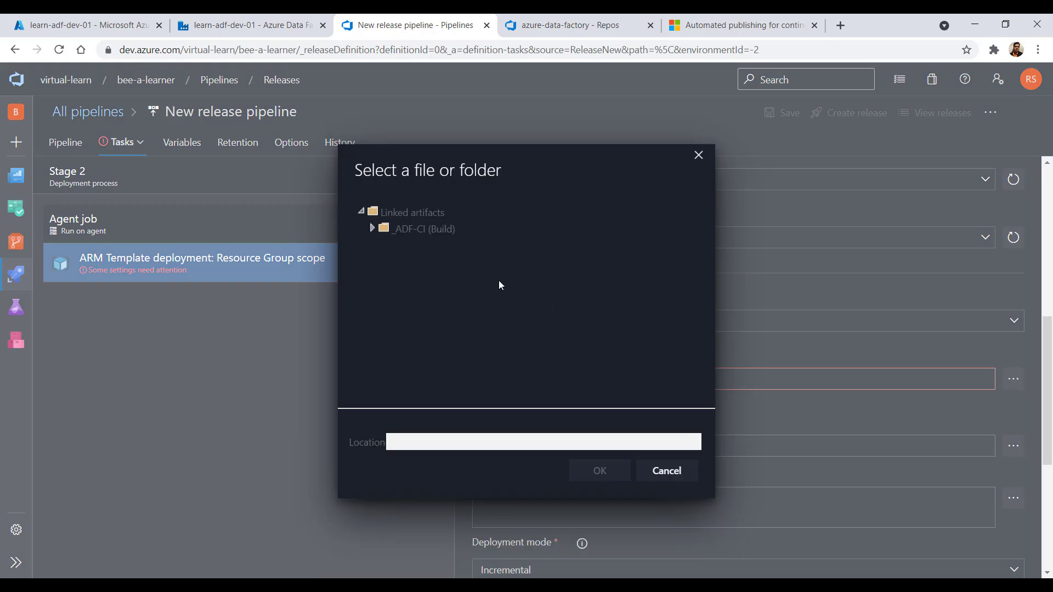
left_click(383, 223)
left_click(383, 244)
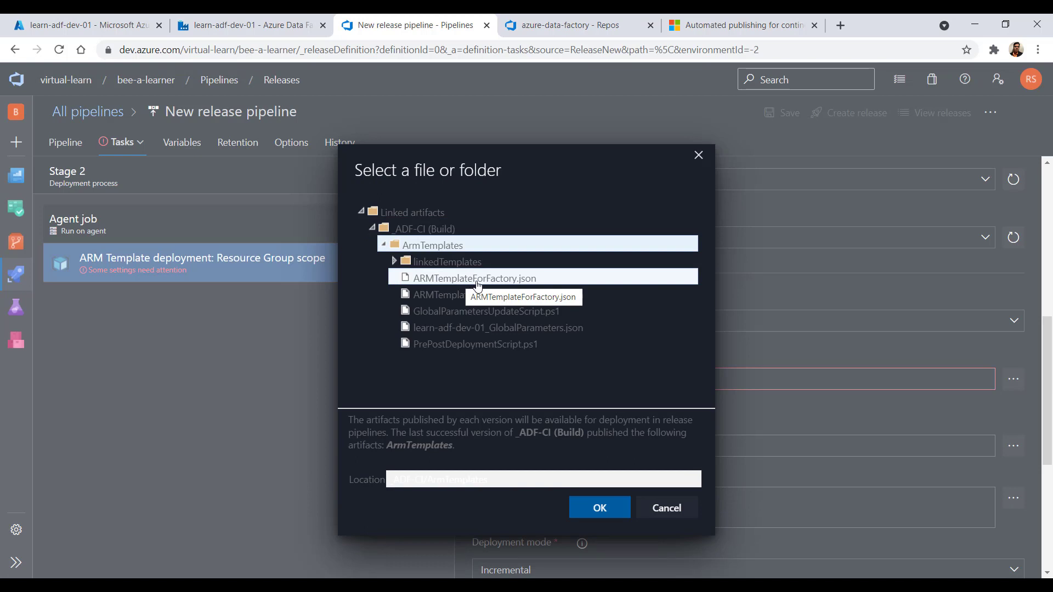
left_click(478, 282)
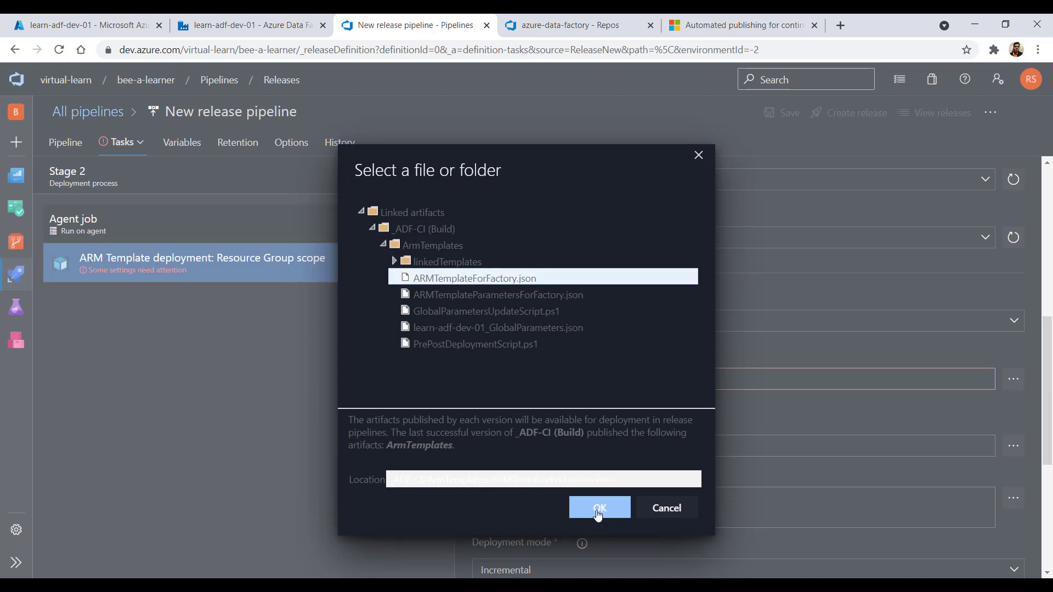
left_click(599, 511)
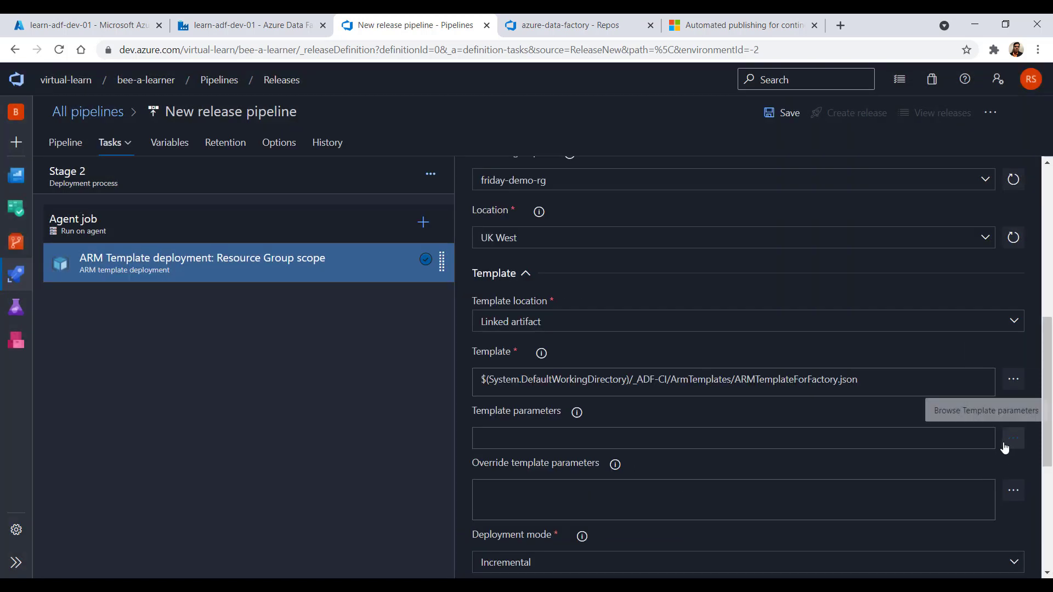
Step: Set the task's template parameters to ARMTemplateParametersForFactory.json from the ArmTemplates folder of the _ADF-CI artifact and save the pipeline in the root folder
left_click(1014, 438)
left_click(374, 230)
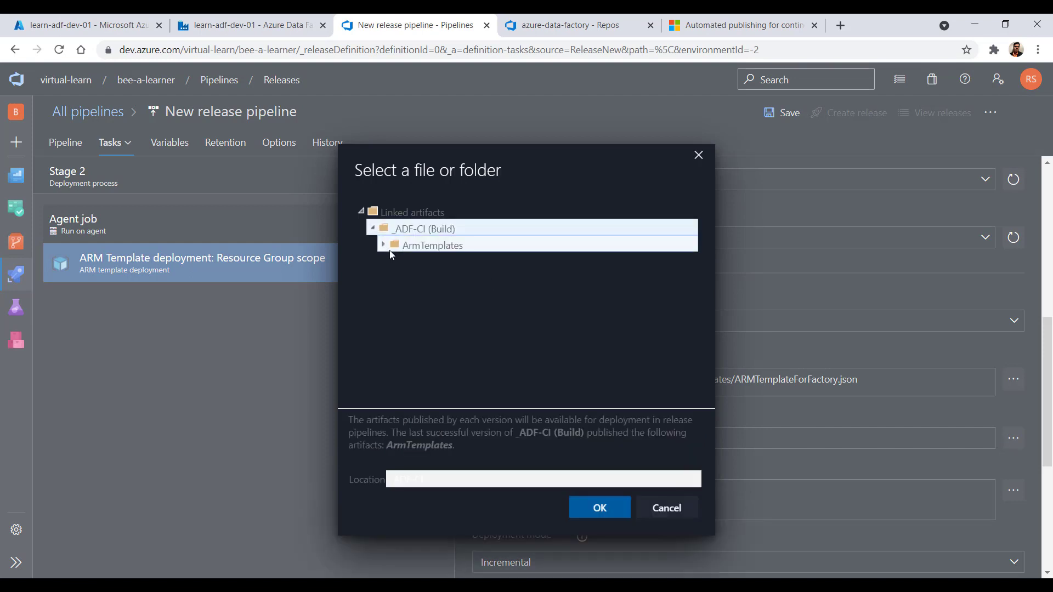
left_click(383, 245)
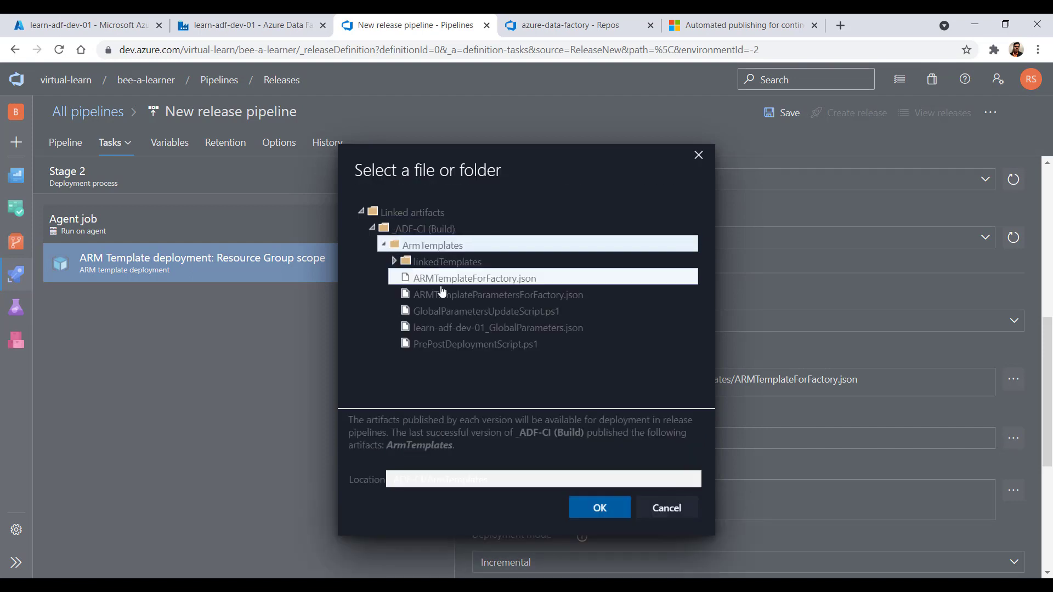
left_click(442, 294)
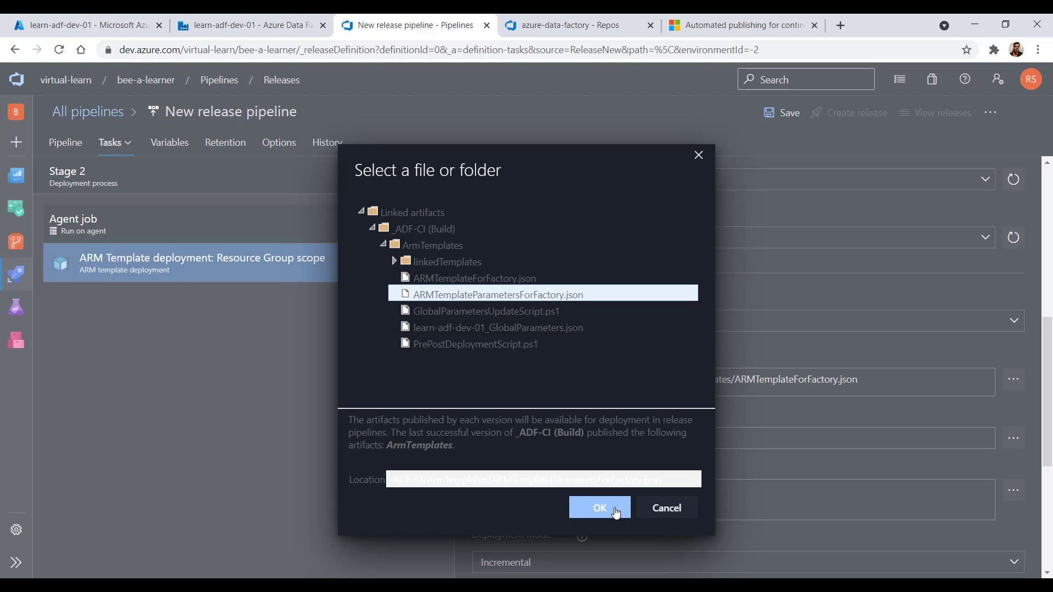
left_click(615, 512)
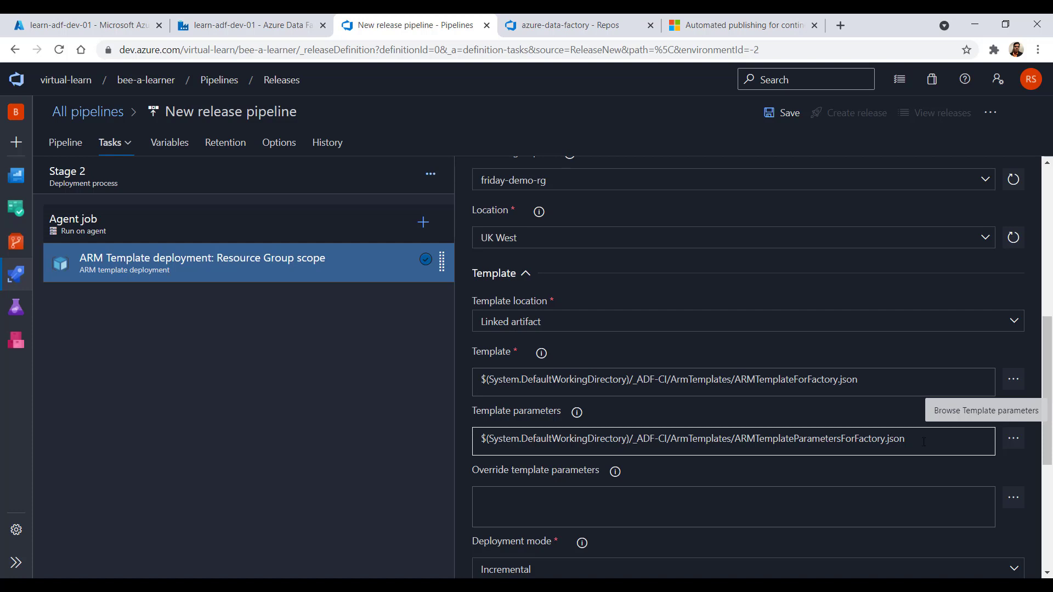
left_click(729, 489)
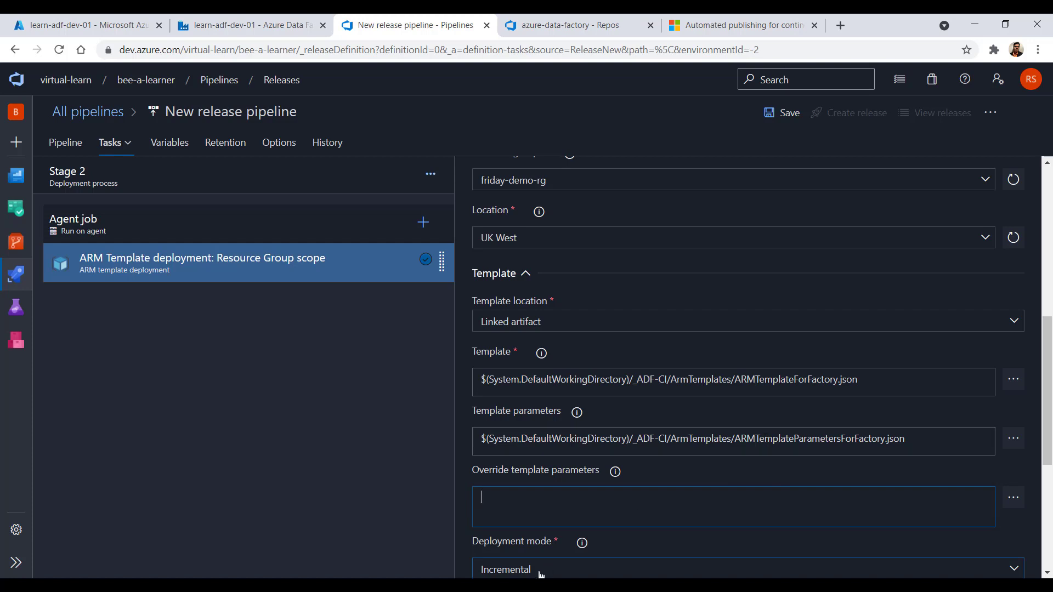
left_click(741, 439)
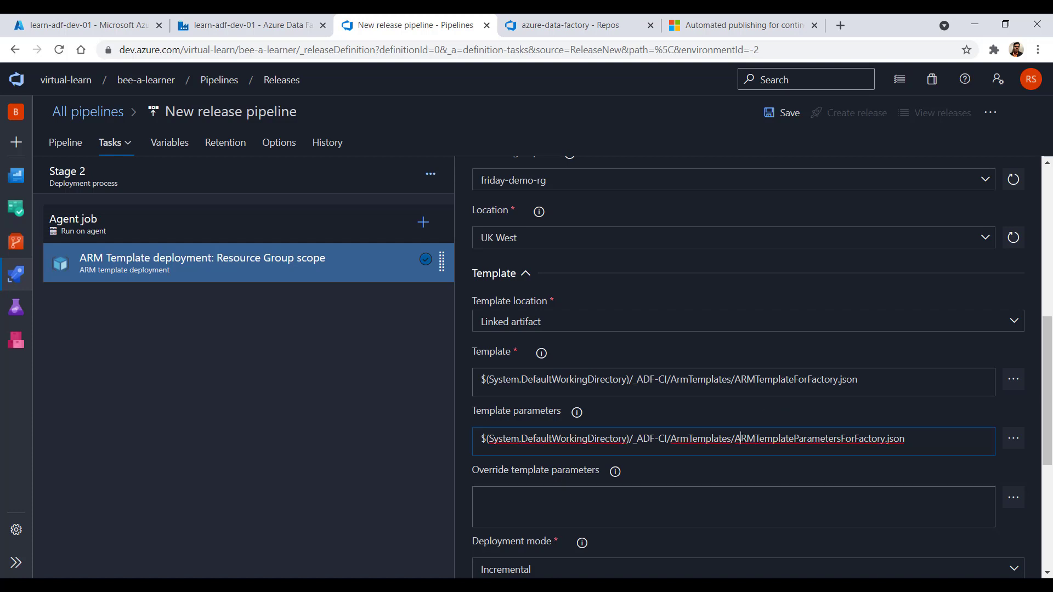
left_click(784, 114)
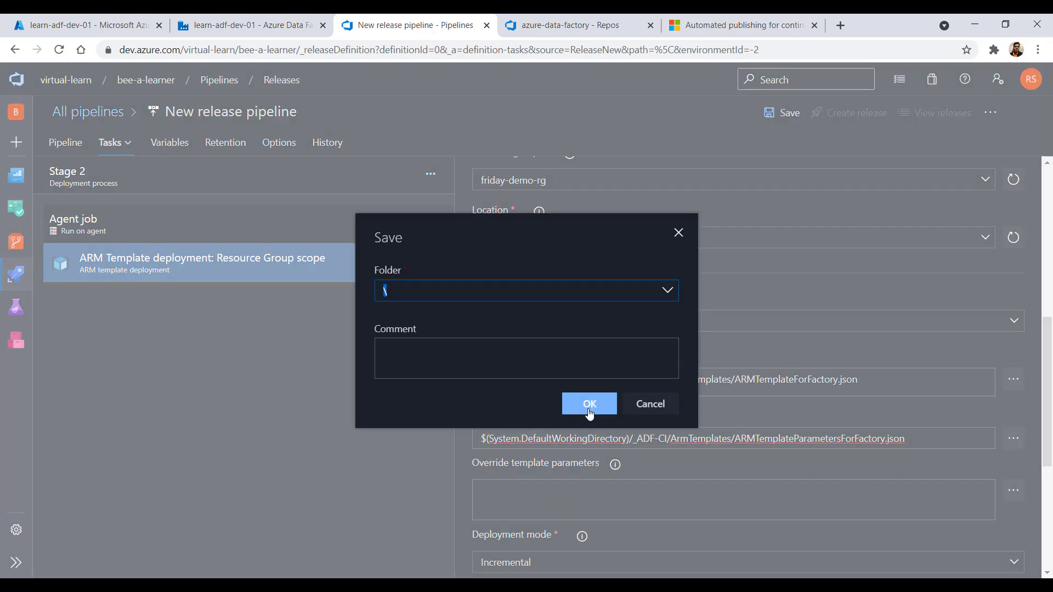
left_click(590, 405)
Step: Rename the release pipeline as ADF CD and create a release from it with _ADF-CI version 20210713.1
left_click(249, 114)
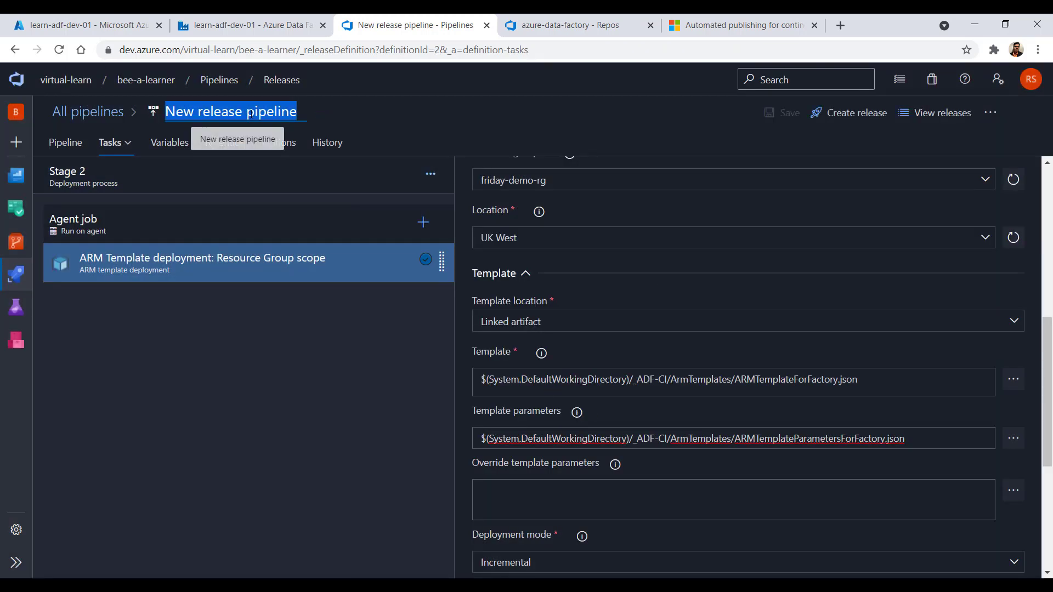
type("ADF")
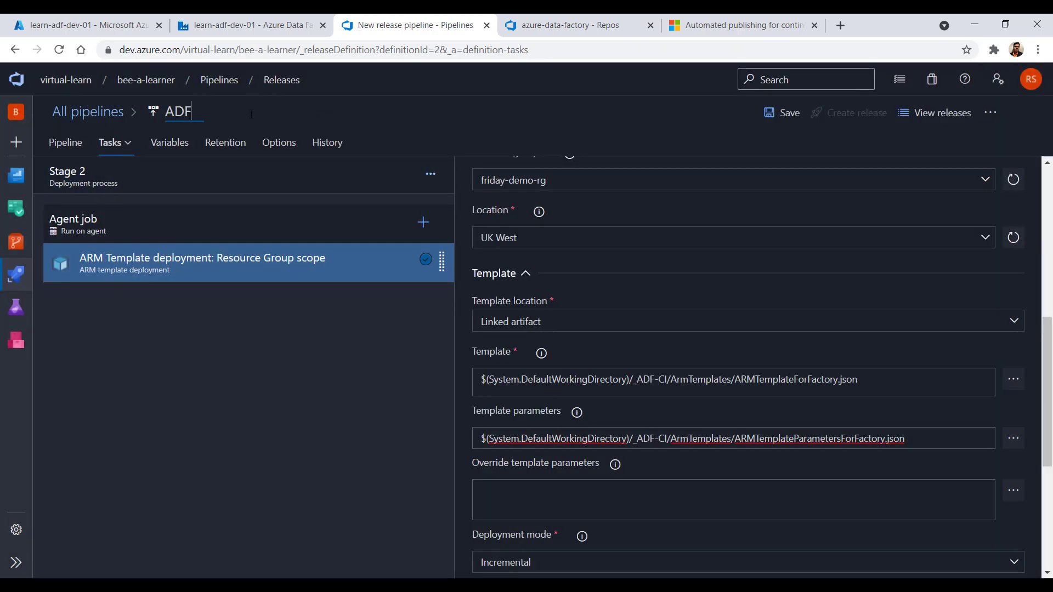
type(" CD")
left_click(863, 113)
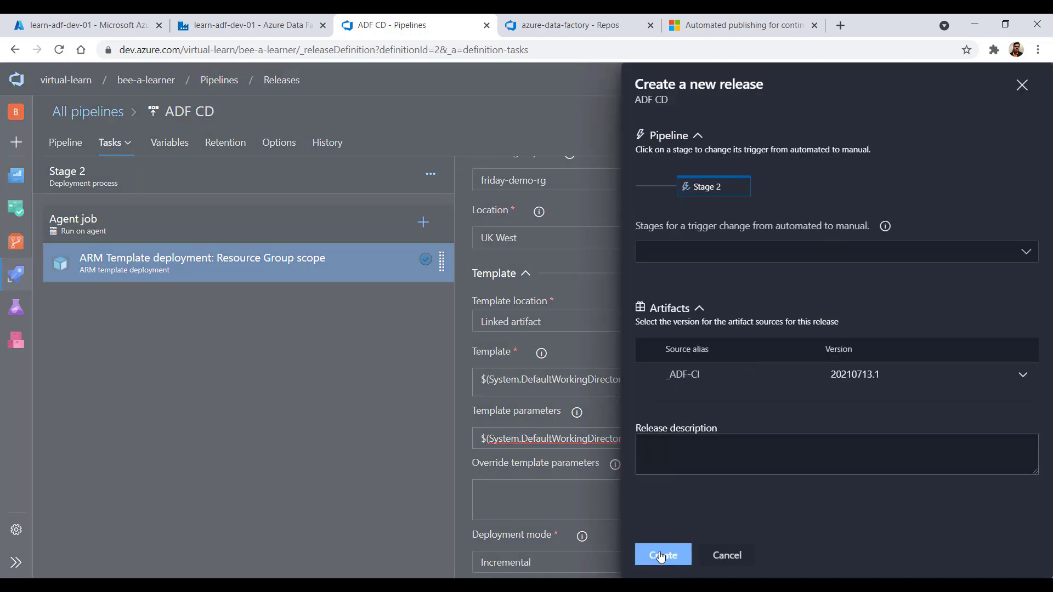
left_click(661, 555)
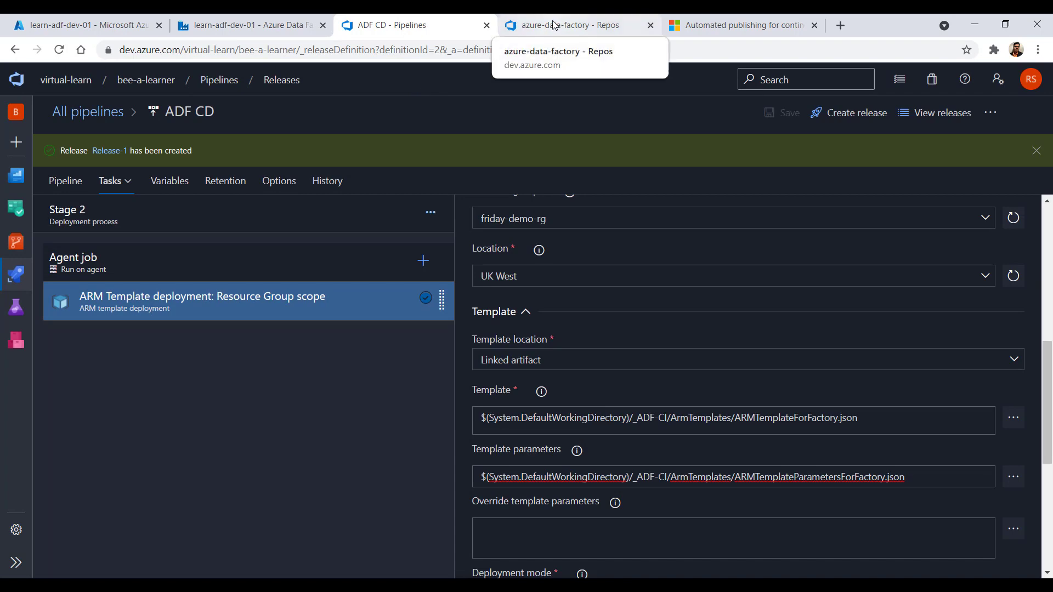
Step: In learn-adf-dev-01's Data Factory studio, view the published resources in live mode and return to the master branch
left_click(263, 22)
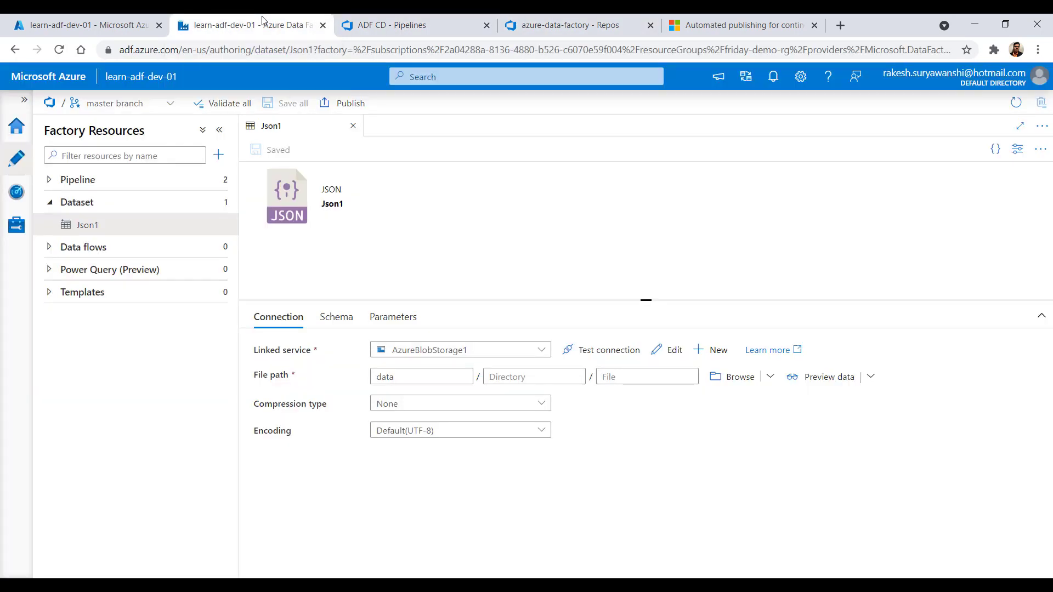
left_click(159, 108)
left_click(121, 244)
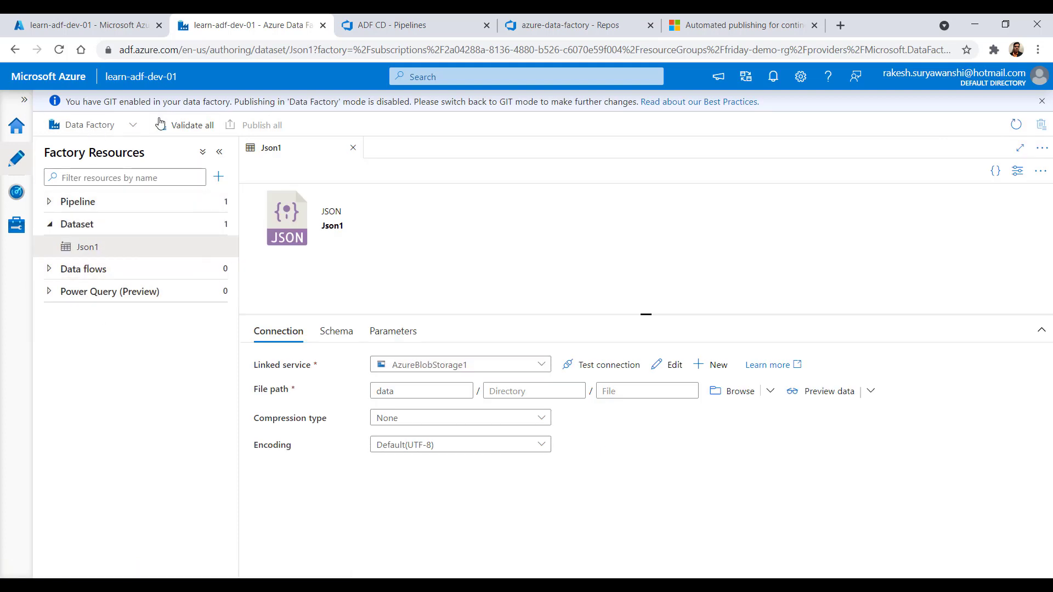
left_click(129, 125)
left_click(117, 144)
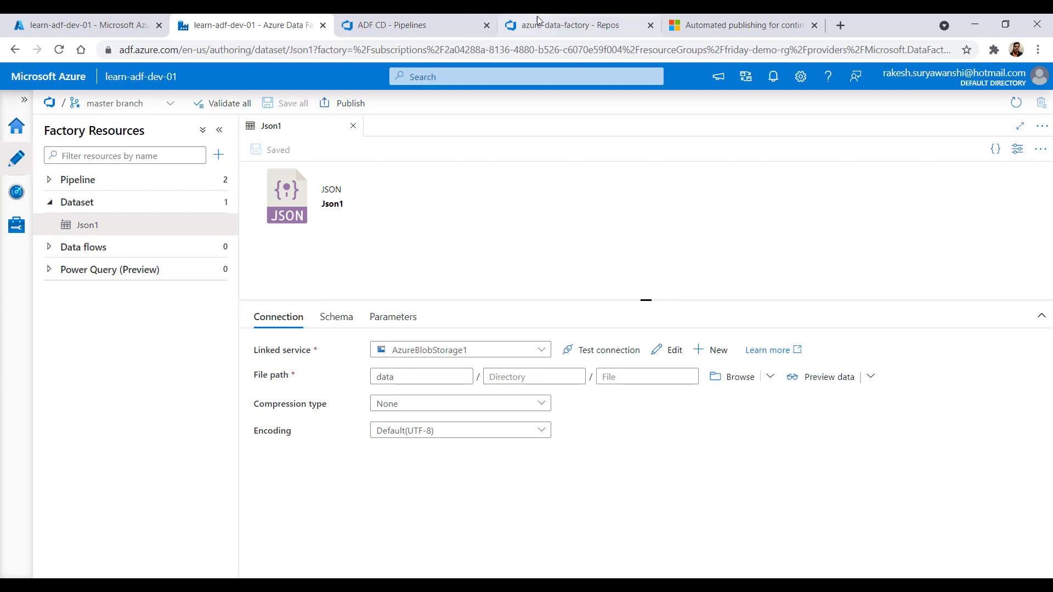
Step: Open Stage 2 of Release-1 in Azure DevOps and examine the log of its ARM template deployment task
left_click(537, 24)
left_click(433, 20)
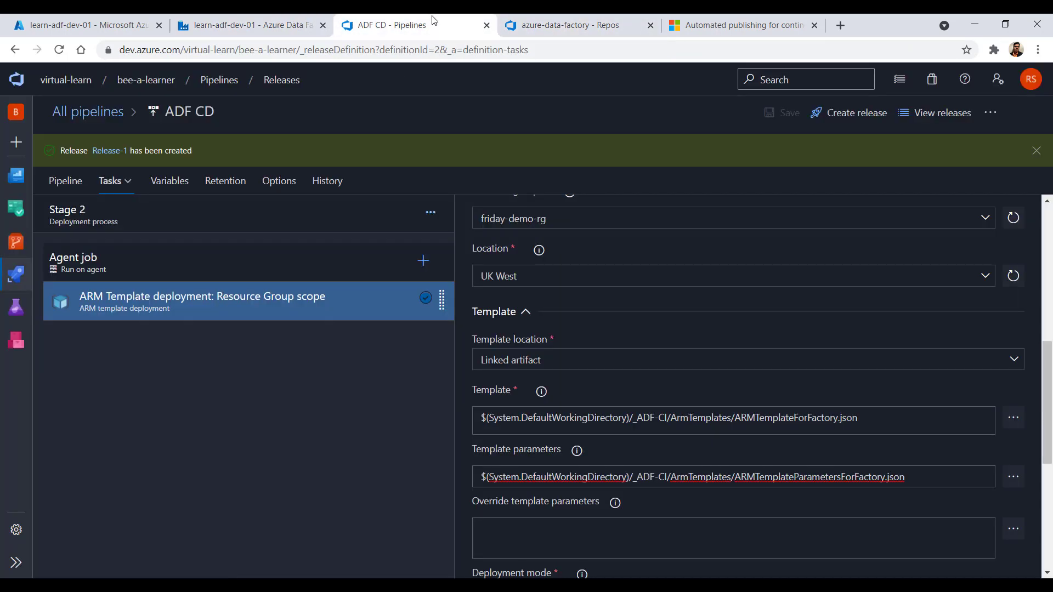
left_click(110, 150)
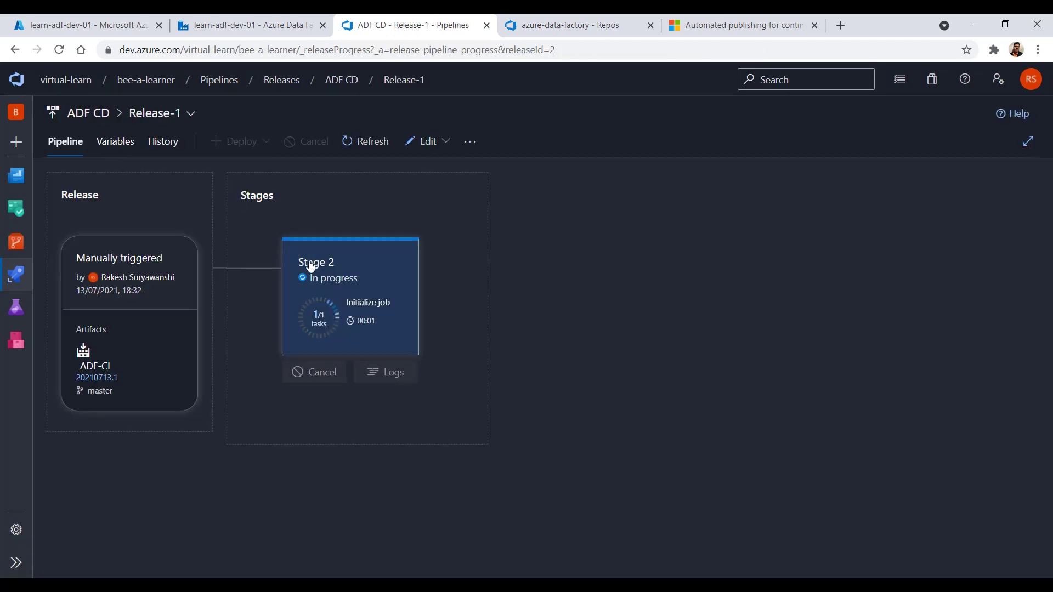
left_click(320, 278)
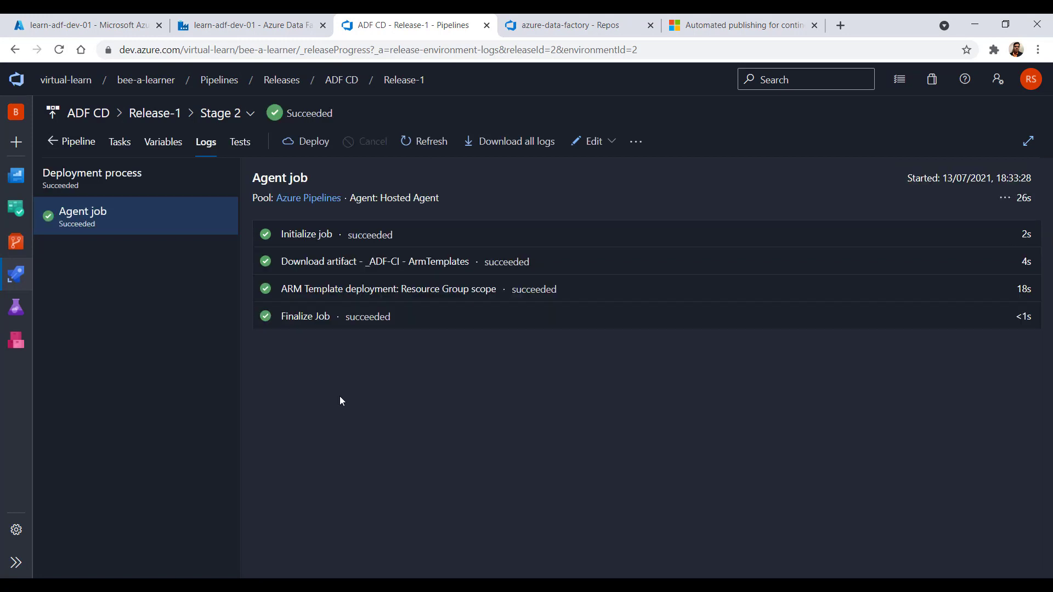
left_click(456, 295)
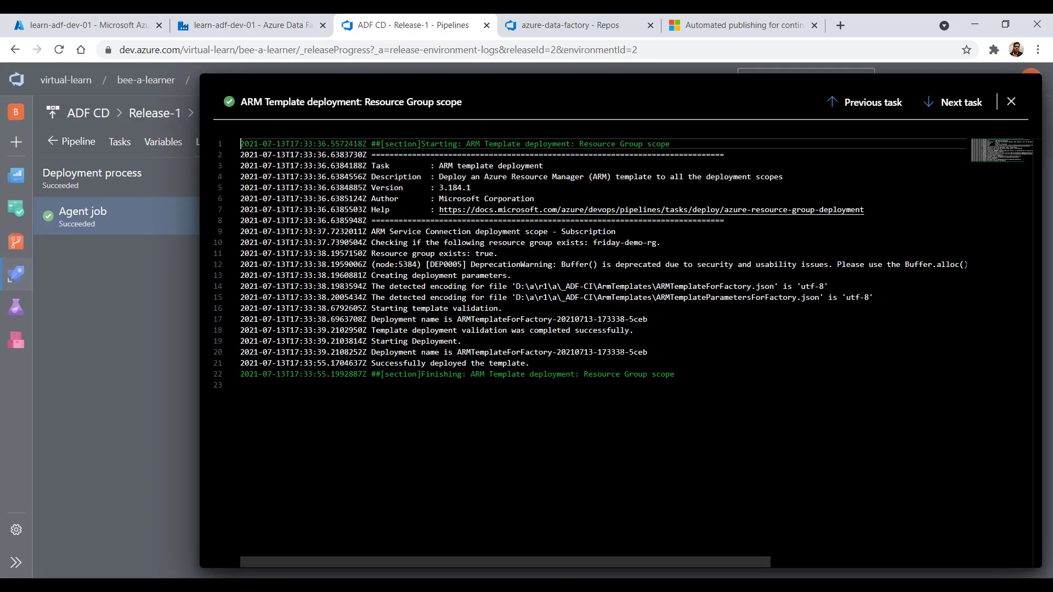
left_click_drag(529, 363, 364, 319)
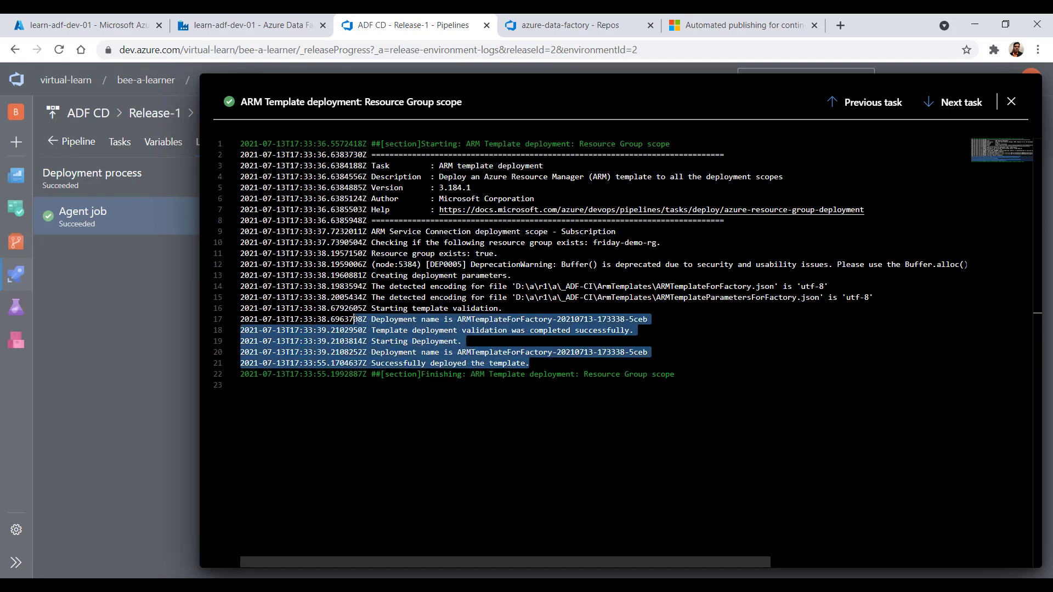
left_click(242, 385)
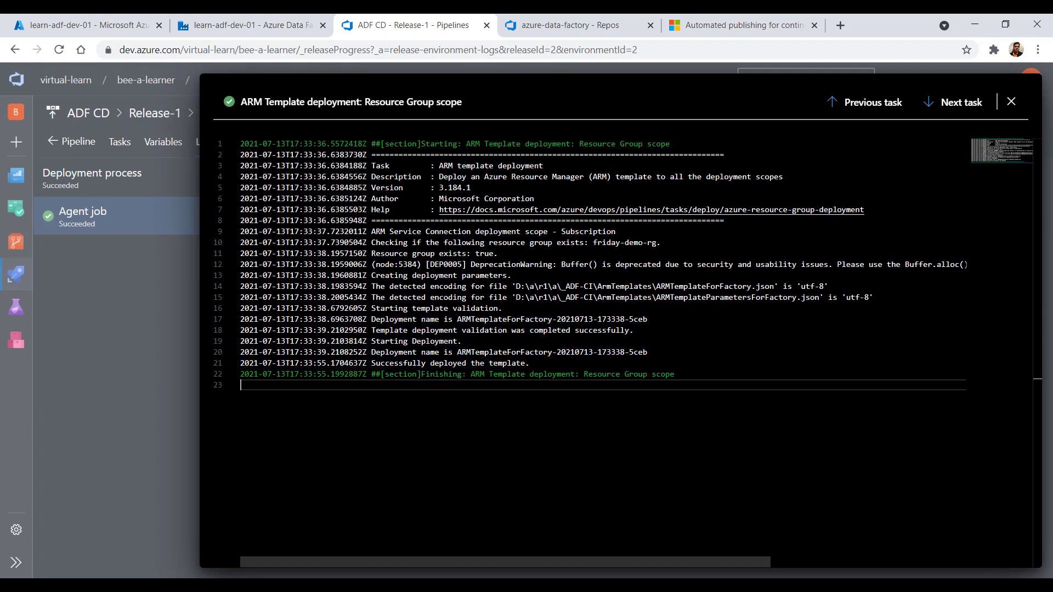
left_click_drag(530, 363, 426, 319)
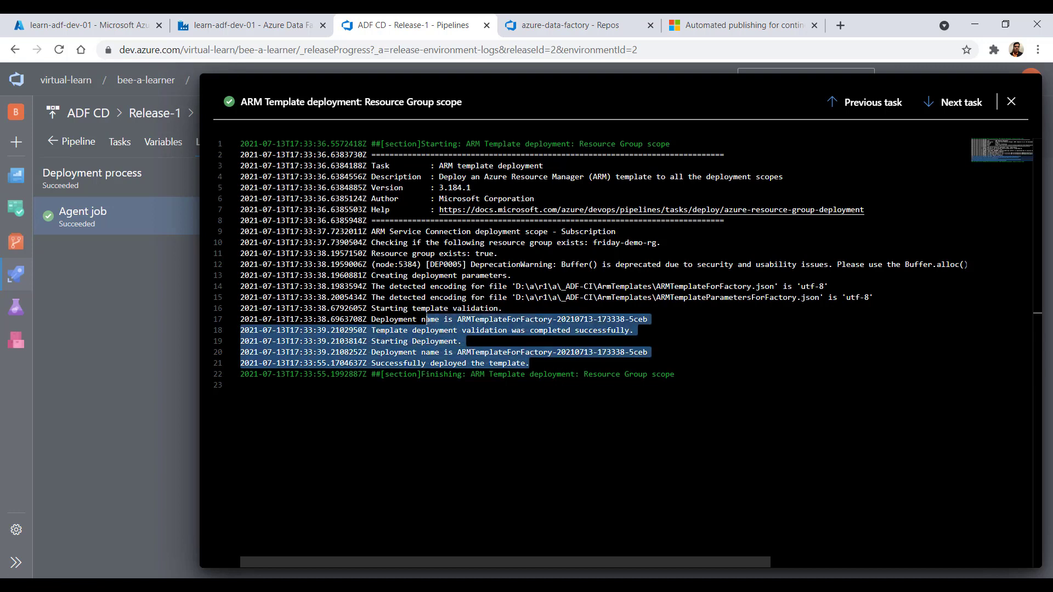
left_click(241, 385)
Step: Reload the learn-adf-dev-01 Data Factory studio, switch it to live mode and inspect the deployed pipelines
left_click(267, 30)
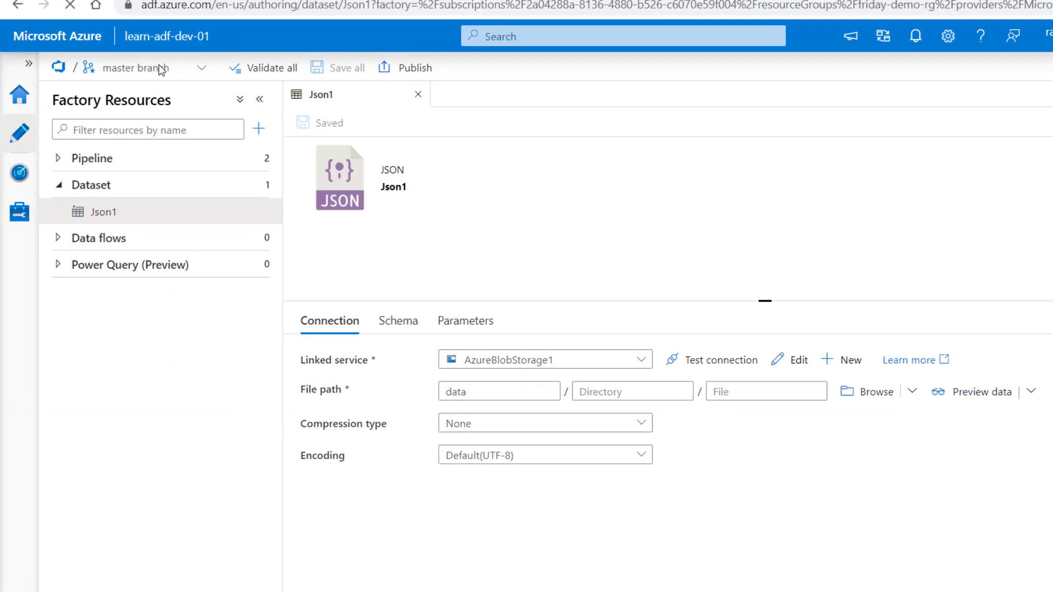
key("F5")
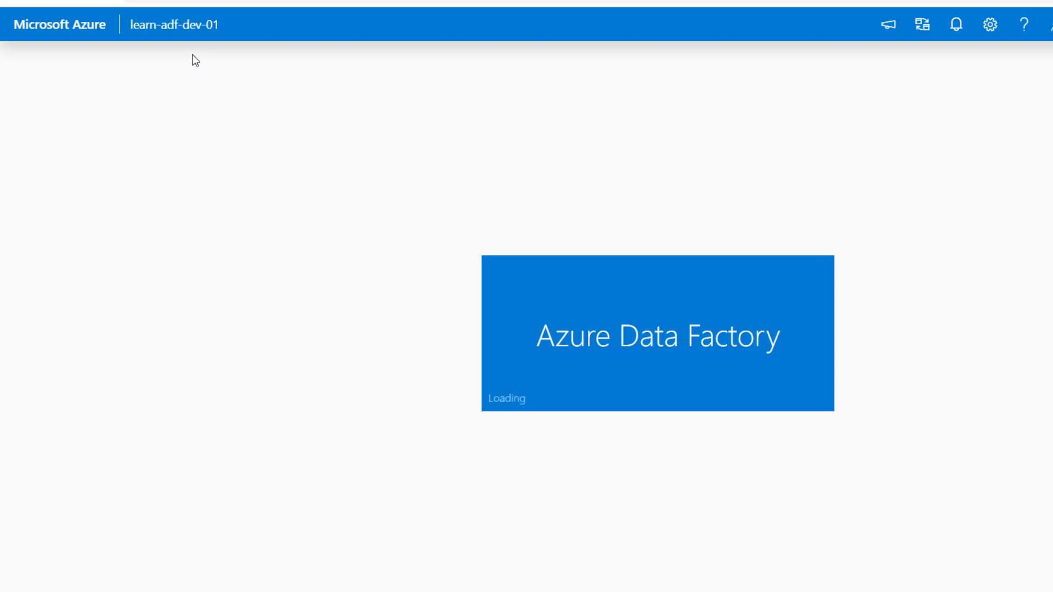
left_click(191, 60)
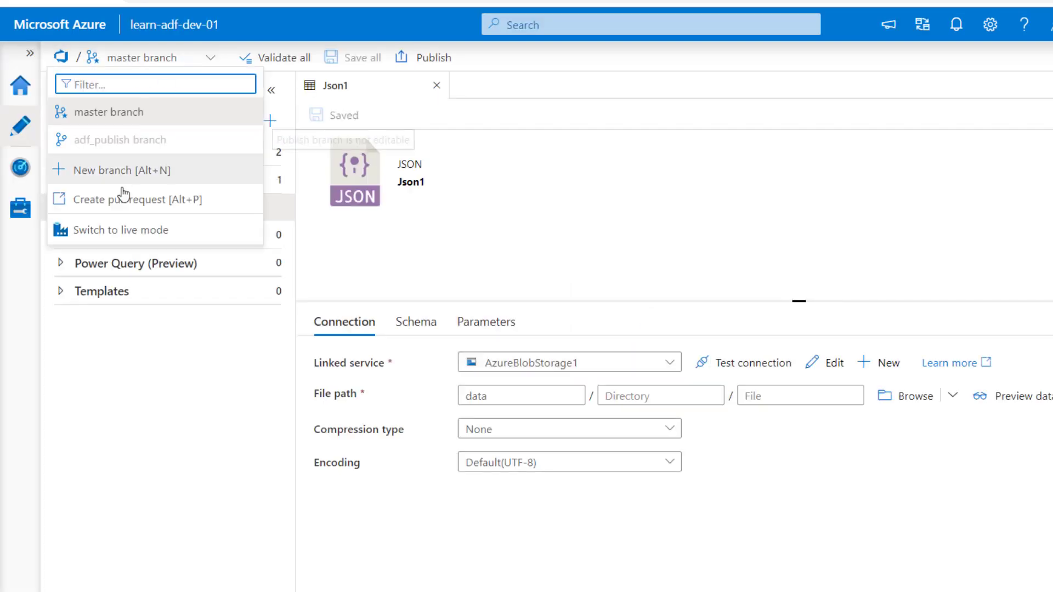
left_click(127, 233)
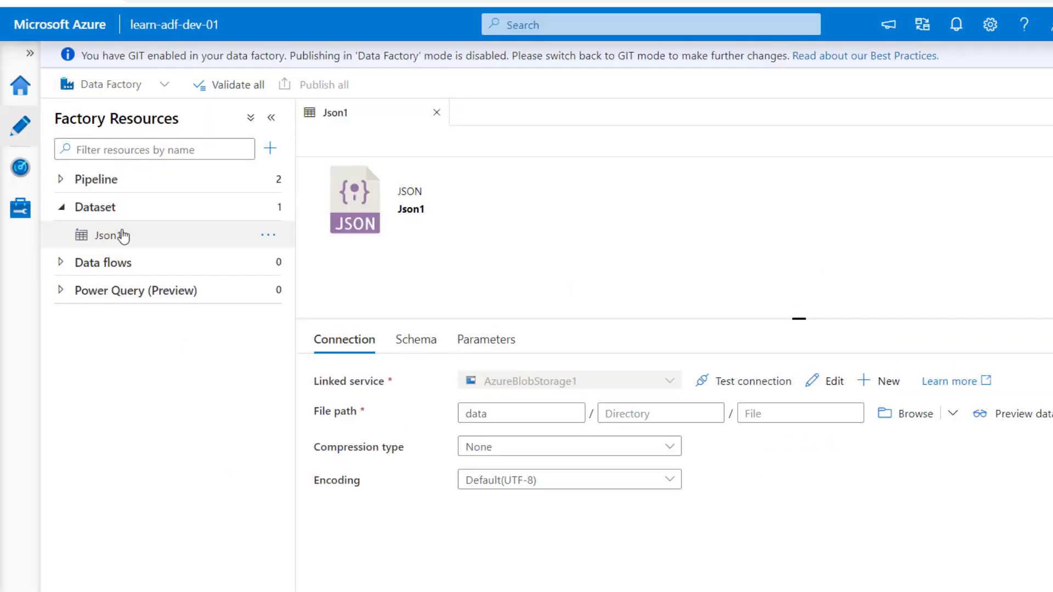
left_click(99, 185)
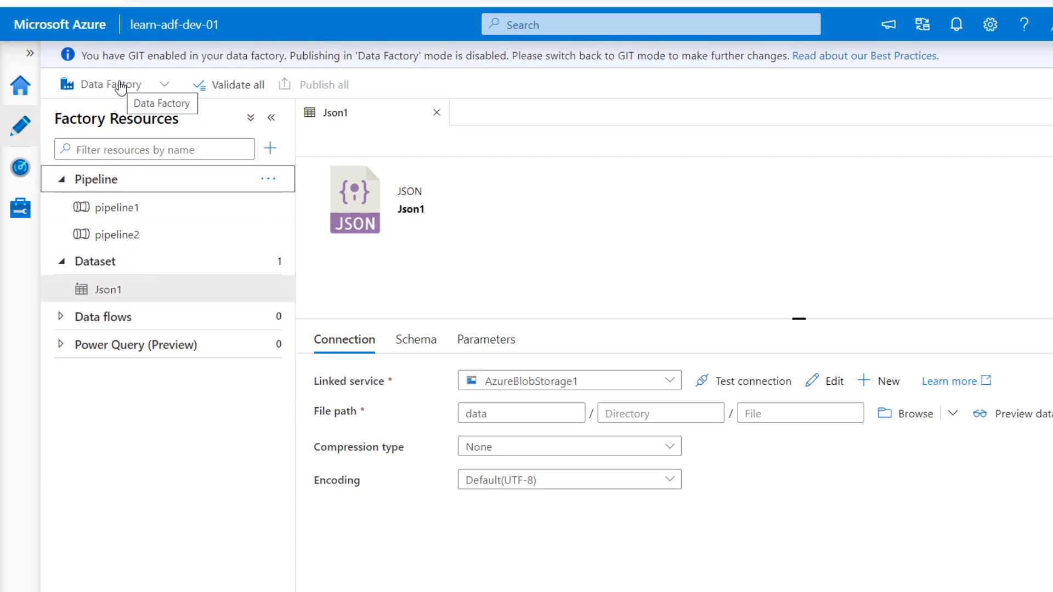
left_click(208, 489)
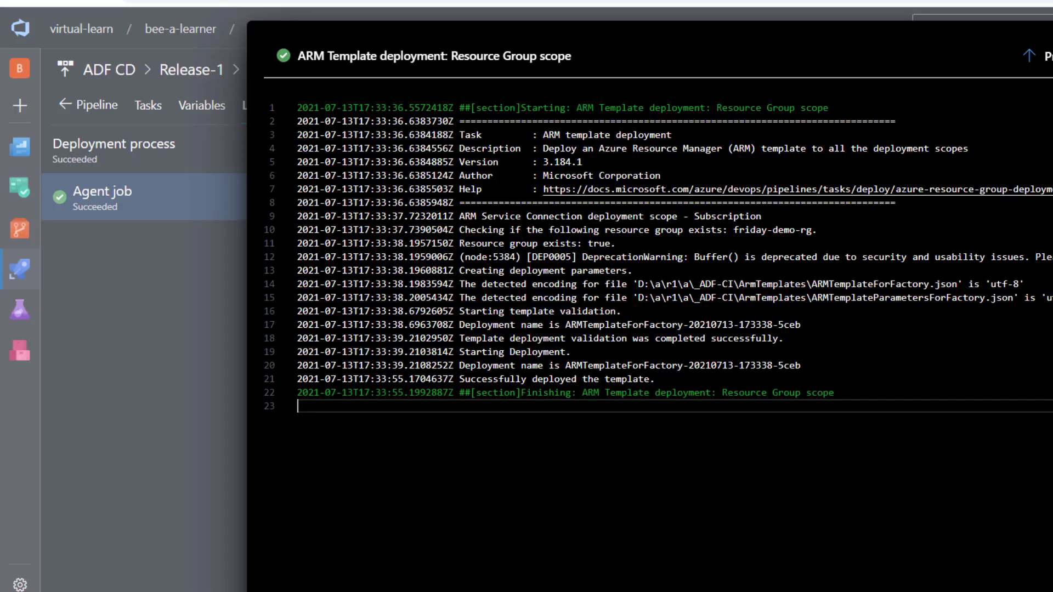
Step: Back in Azure DevOps, open the ADF CD release pipeline for editing, rename Stage 2 as Dev and save the pipeline
key("Escape")
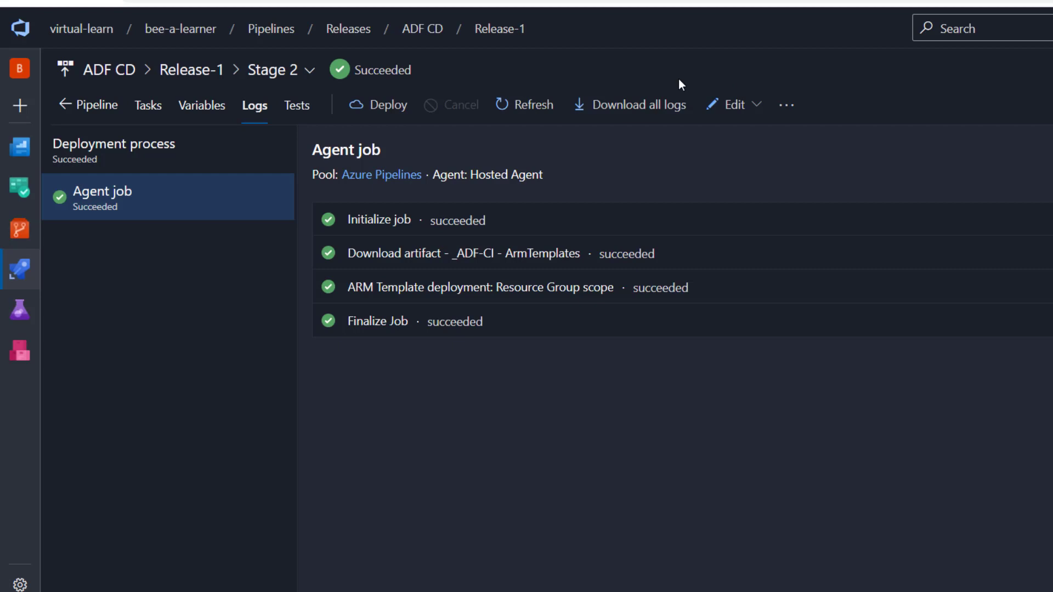
left_click(199, 73)
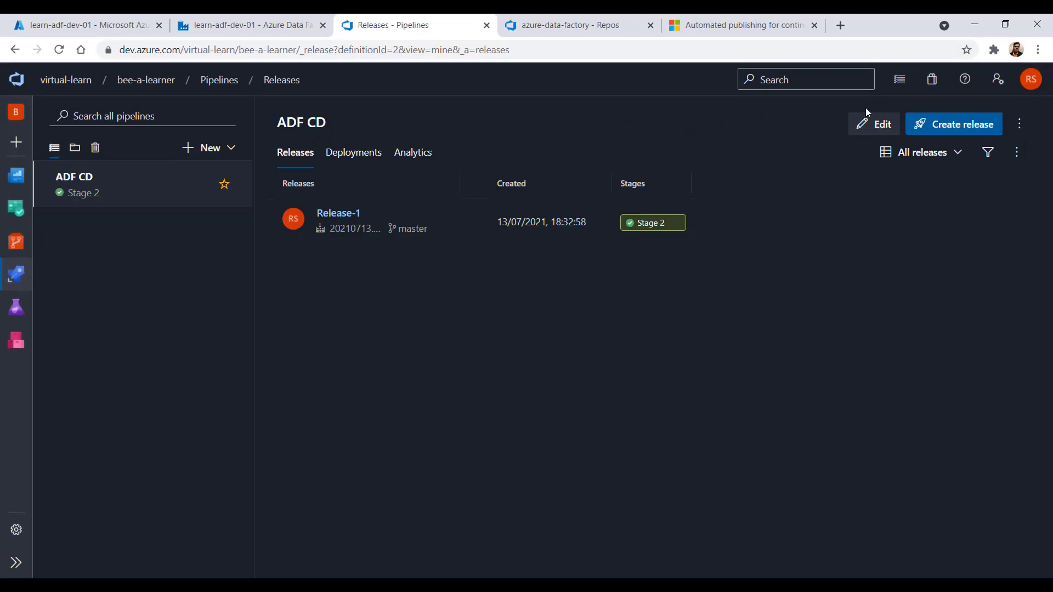
left_click(872, 123)
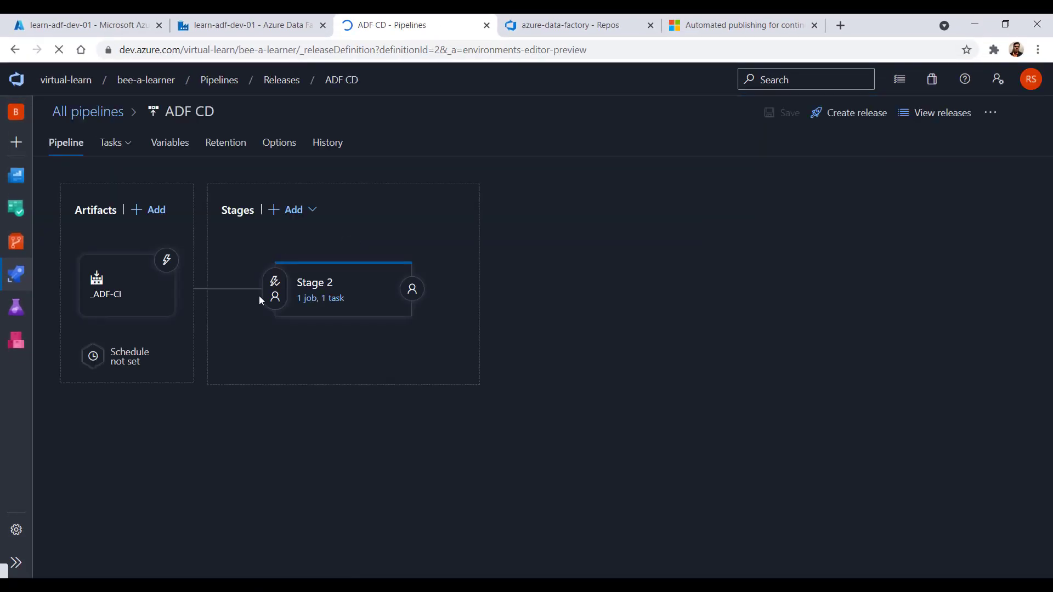
left_click(317, 287)
left_click_drag(735, 295, 458, 282)
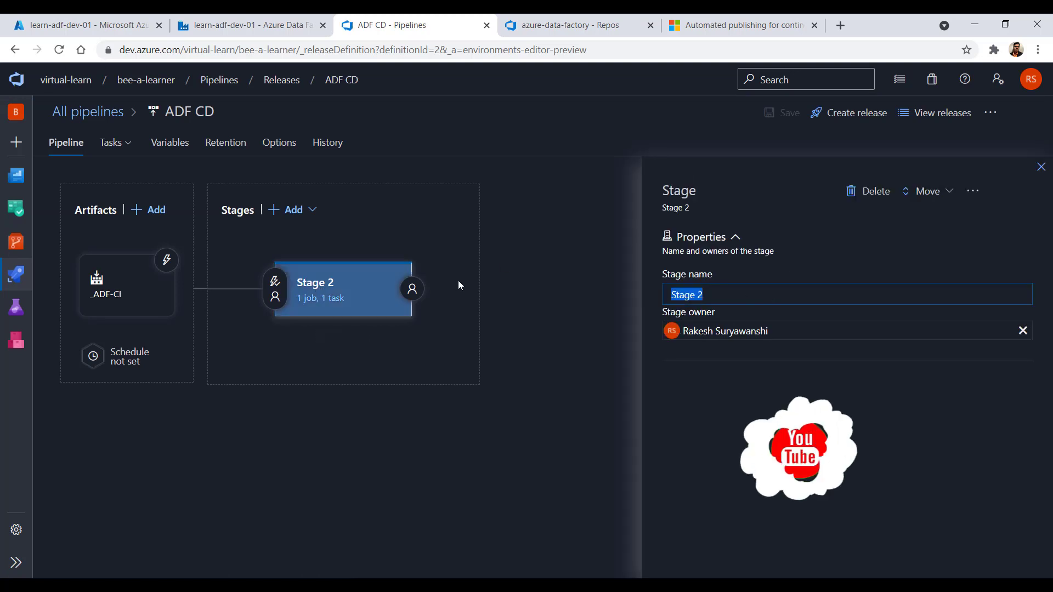
type("Dev")
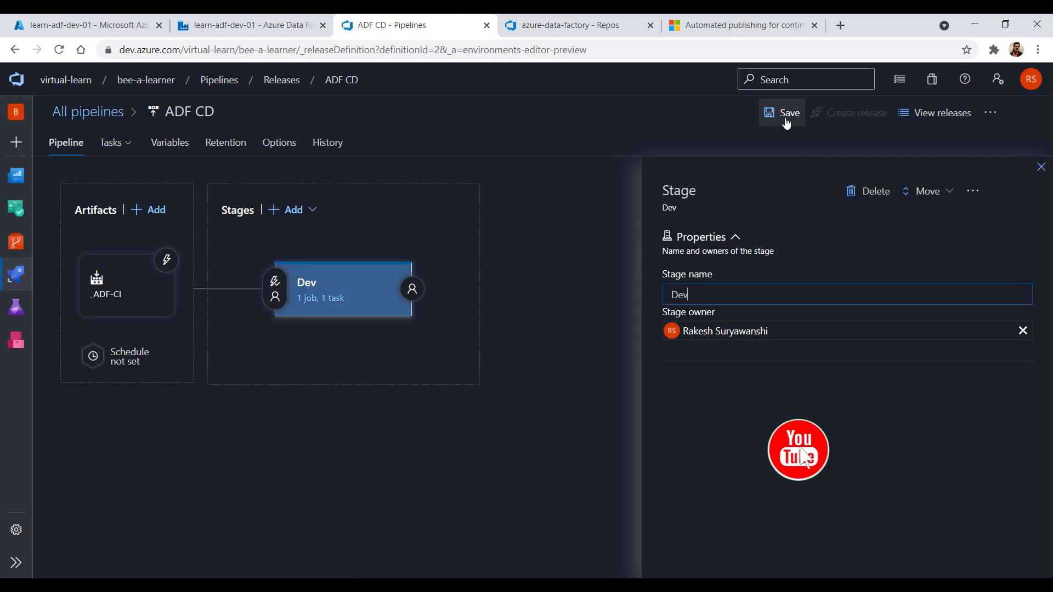
left_click(783, 113)
left_click(586, 377)
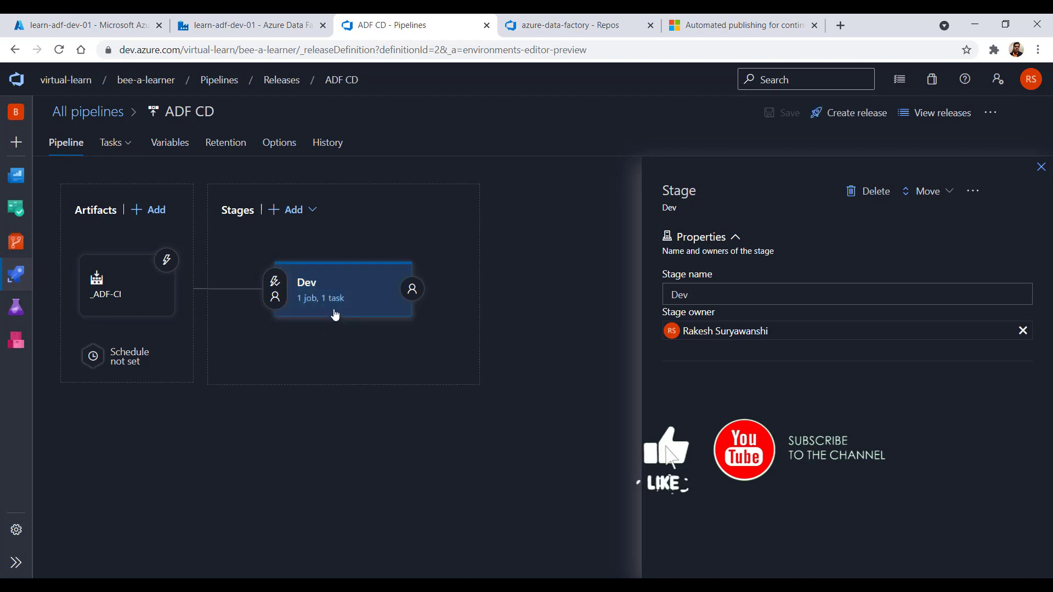
Step: Clone the Dev stage and name the copy UAT
left_click(353, 335)
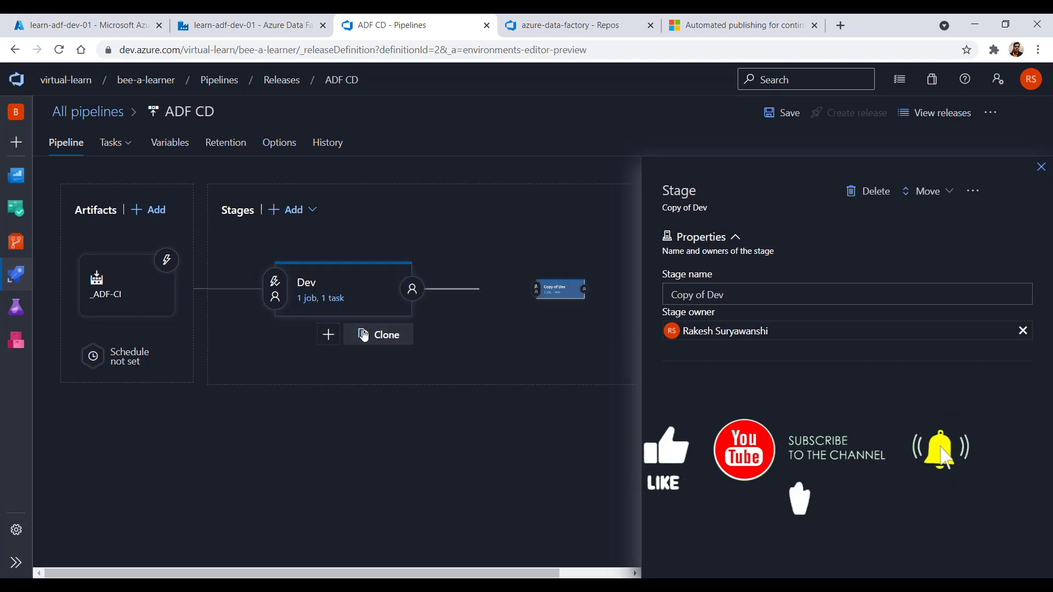
triple_click(729, 294)
type("UAT")
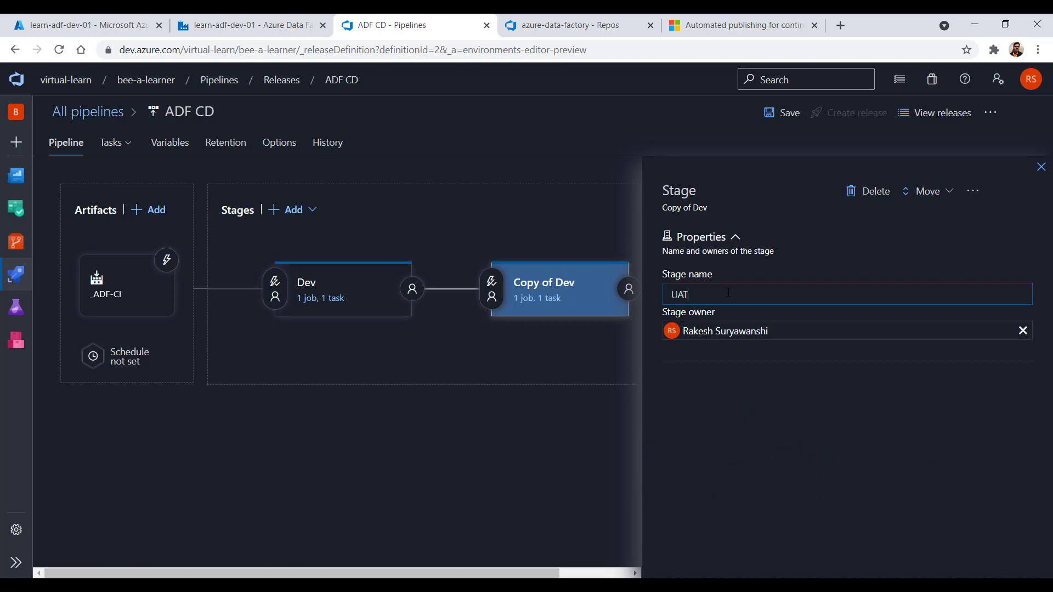
Step: Open the UAT stage's ARM template deployment task at its override template parameters
left_click(1041, 169)
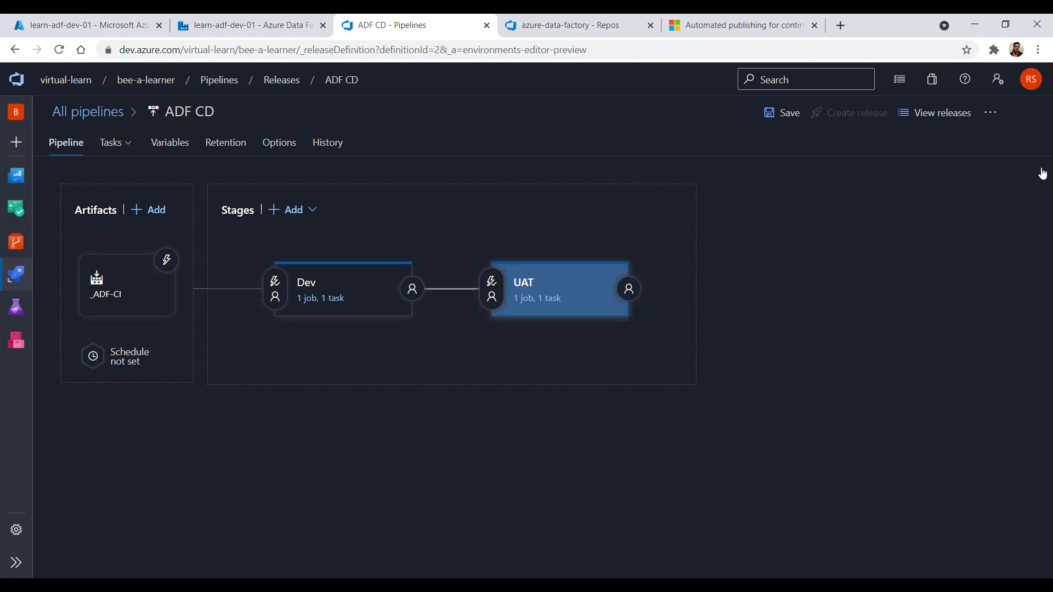
left_click(532, 300)
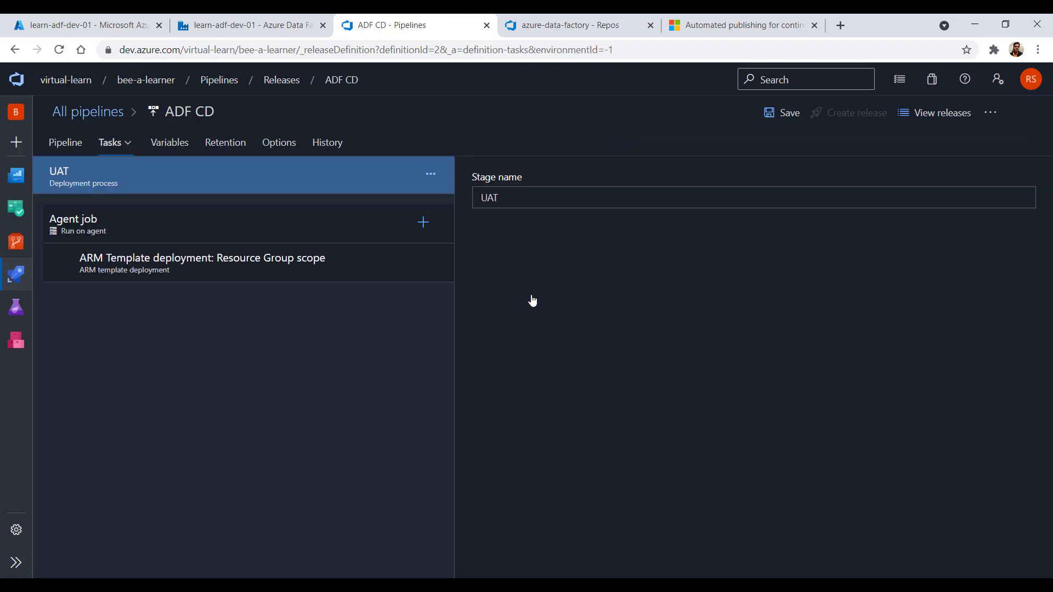
left_click(264, 265)
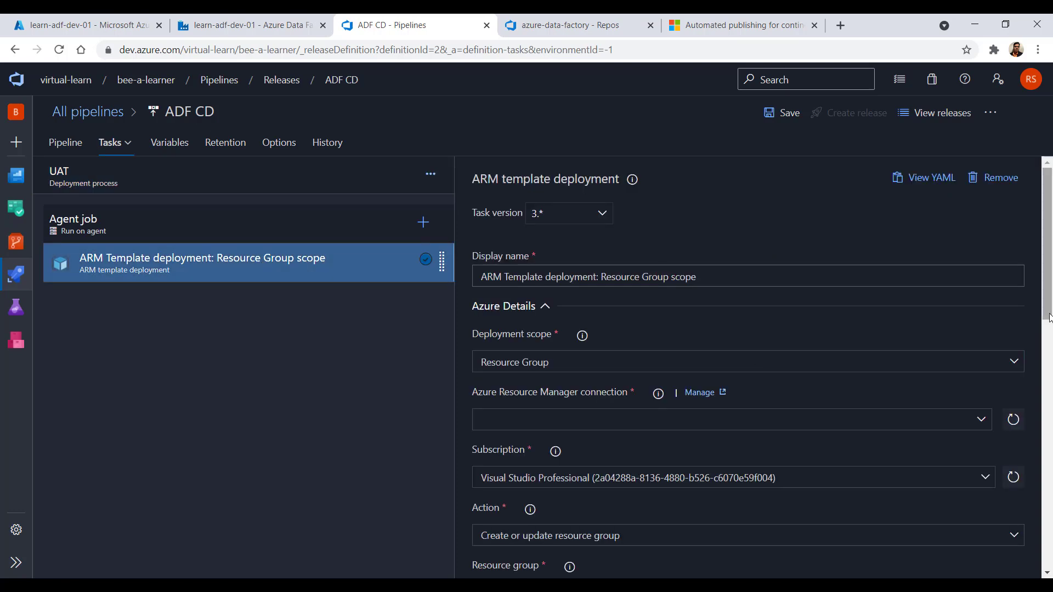
left_click_drag(1050, 323, 1051, 486)
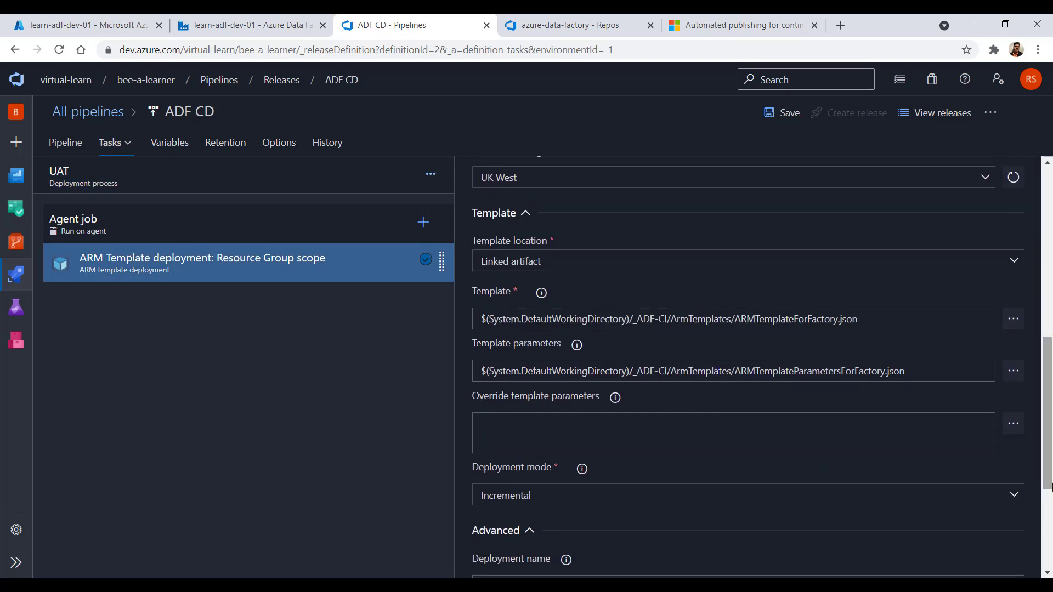
left_click(812, 434)
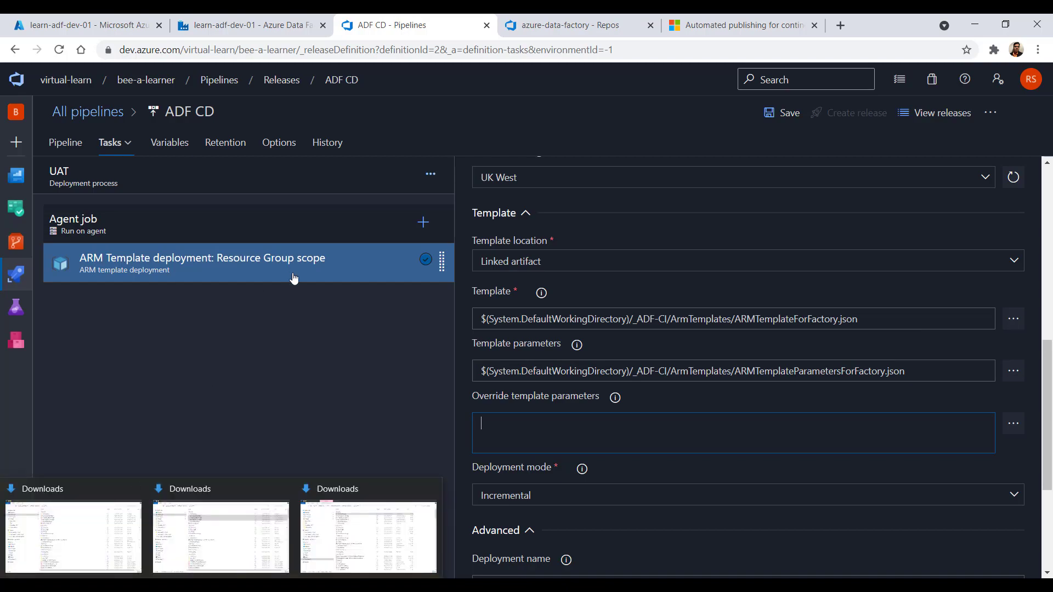
Step: Copy the factoryName parameter from ARMTemplateParametersForFactory.json in Notepad++ and enter -factoryName in the UAT task's override template parameters in Azure DevOps
left_click(318, 341)
left_click(140, 585)
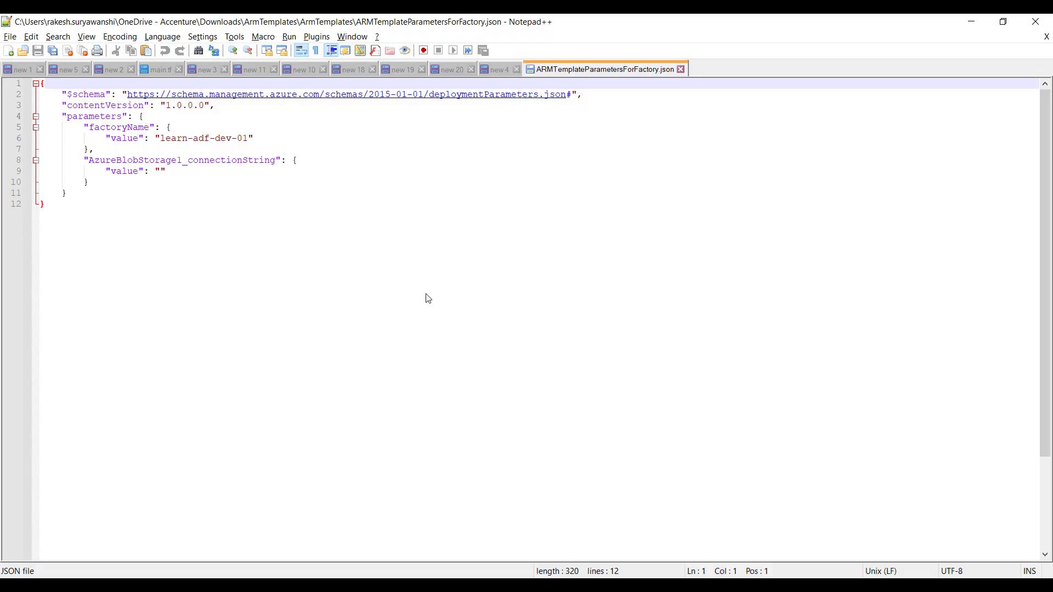
double_click(110, 130)
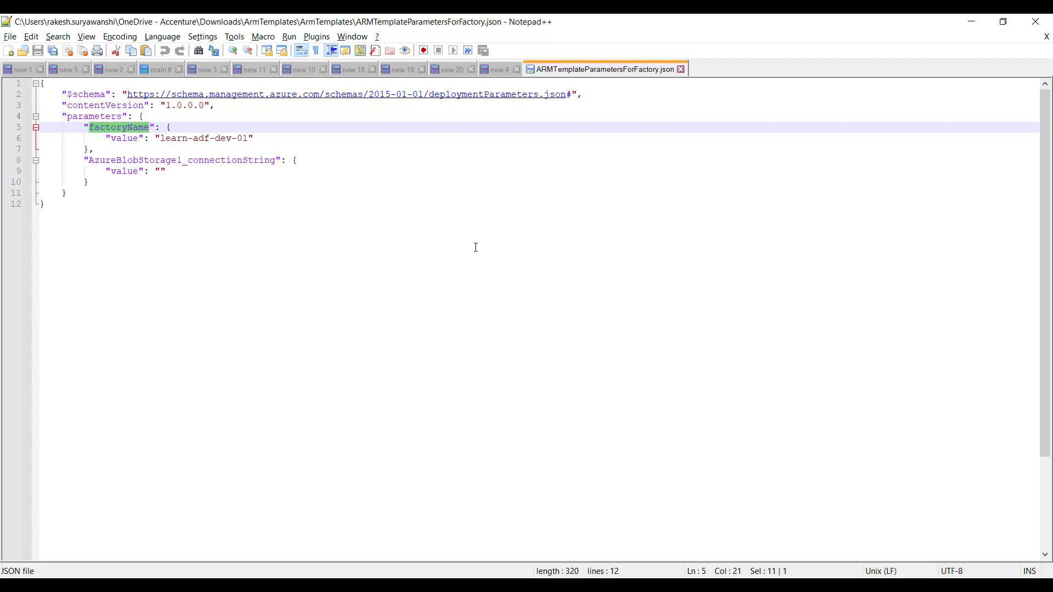
key("alt+Tab")
left_click(603, 421)
type("-")
key("ctrl+v")
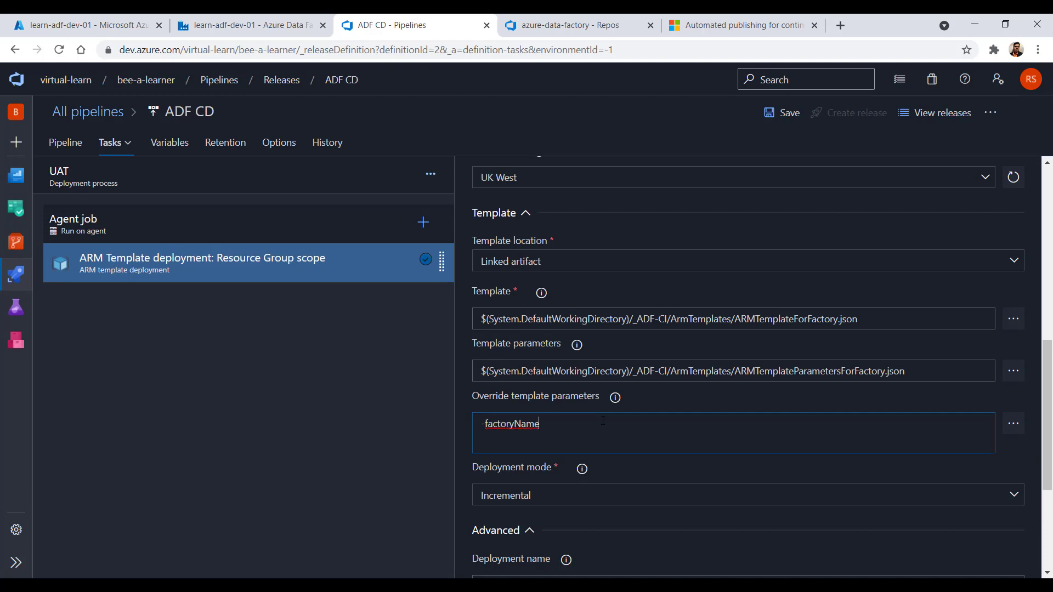
Step: Complete the override as -factoryName "learn-uat-adf-01", copying the factory name from the Azure portal, and save the pipeline
type("\"\"")
left_click(82, 24)
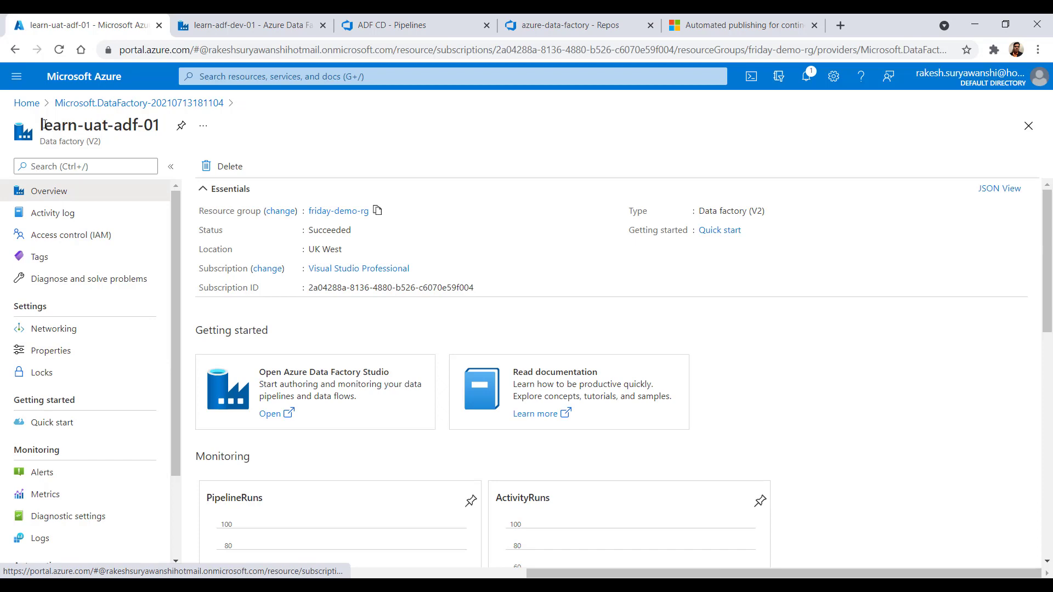
left_click_drag(42, 125, 160, 126)
left_click(547, 32)
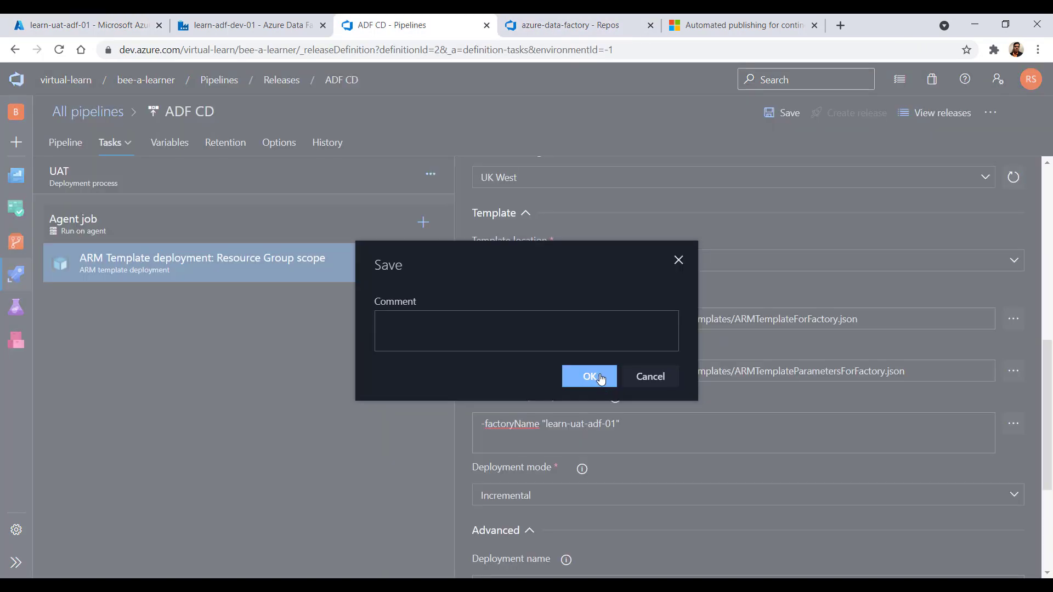
left_click(600, 377)
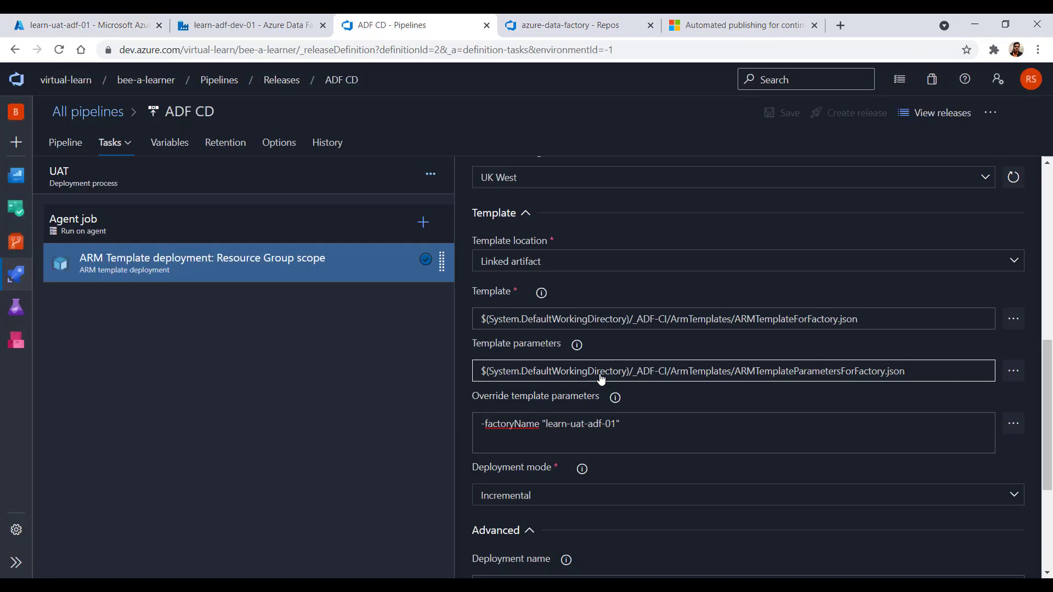
Step: Create a new ADF CD release from _ADF-CI version 20210713.1 through Dev and UAT, and open it
left_click(823, 117)
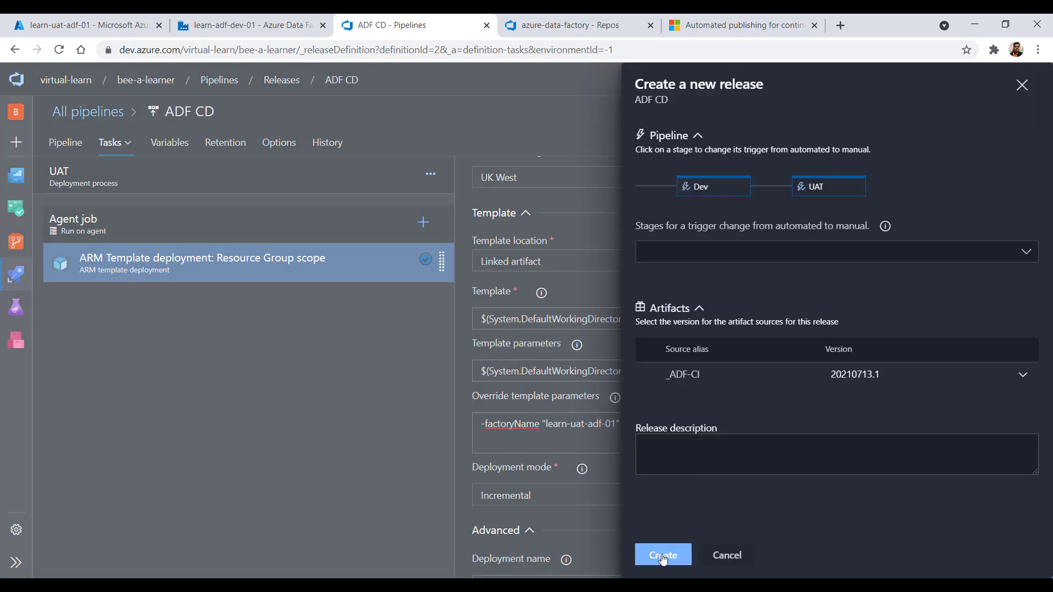
left_click(662, 555)
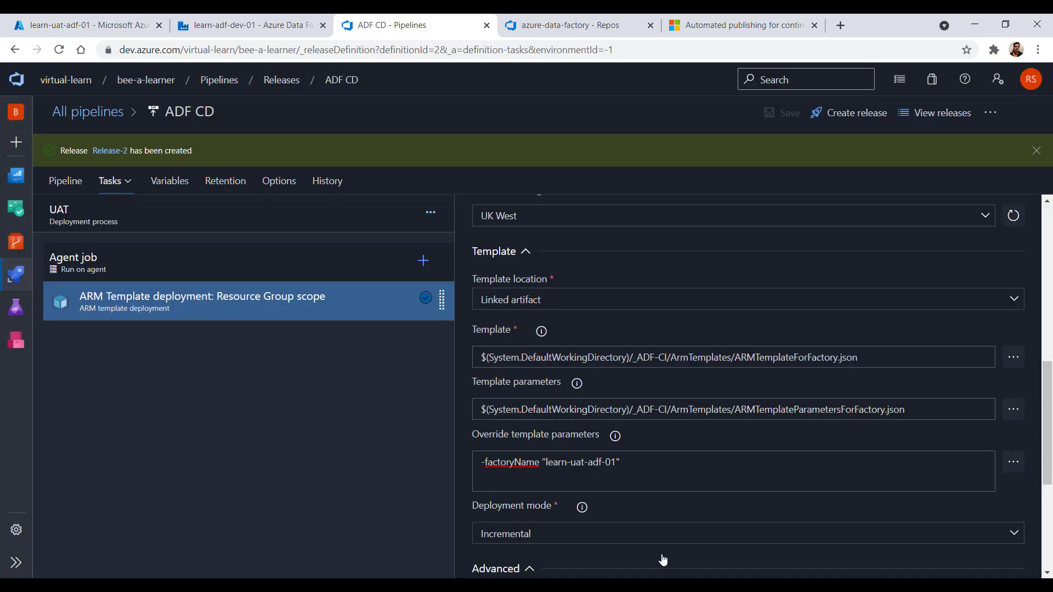
left_click(108, 152)
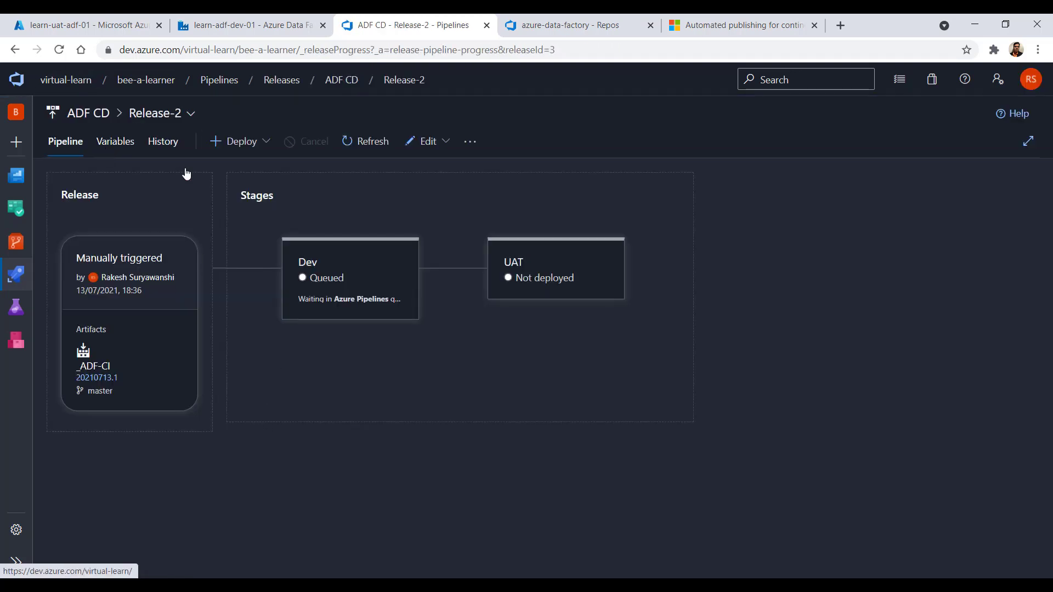
Step: Launch Data Factory Studio for learn-uat-adf-01 from the Azure portal, check its Git configuration, and compare its factory resources with learn-adf-dev-01
left_click(82, 25)
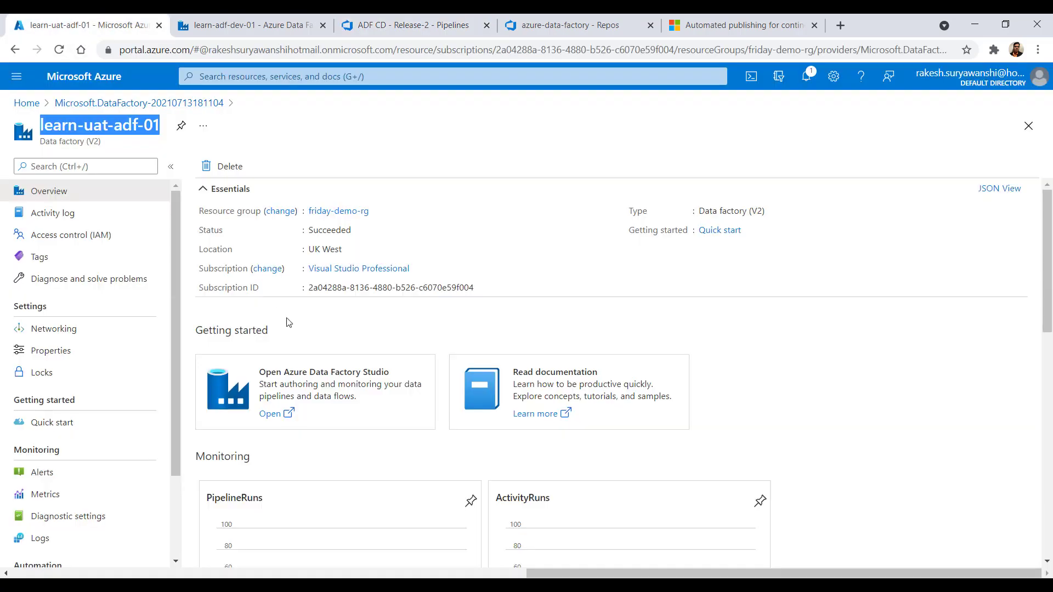
left_click(306, 378)
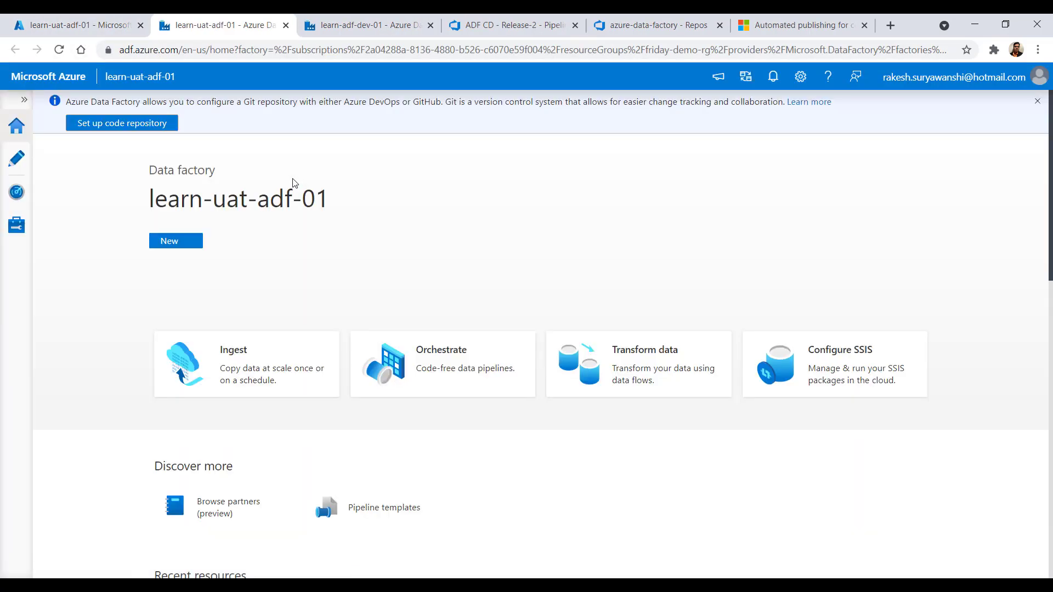
left_click(16, 228)
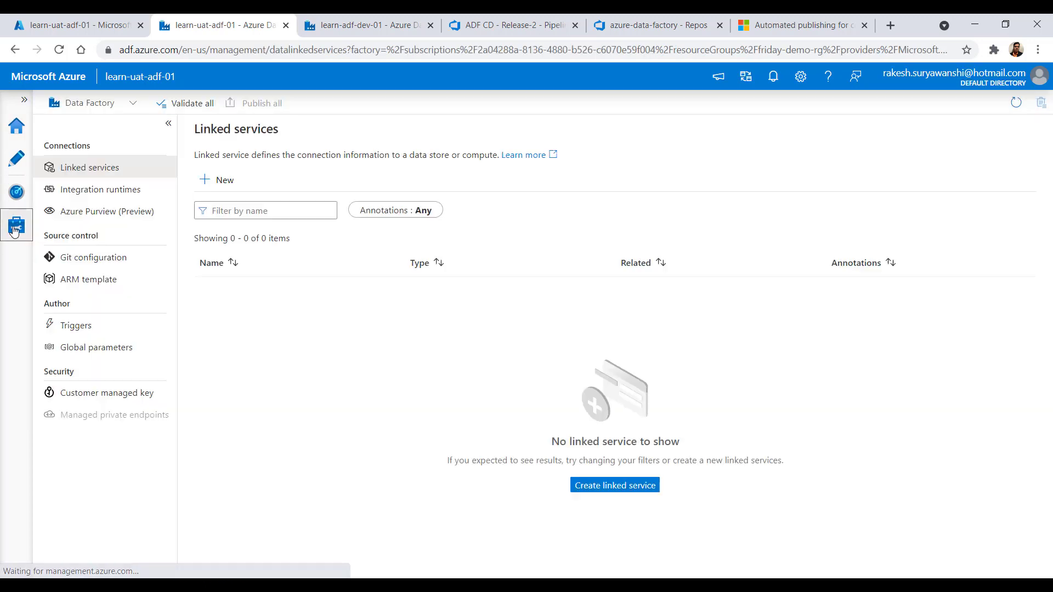
left_click(84, 258)
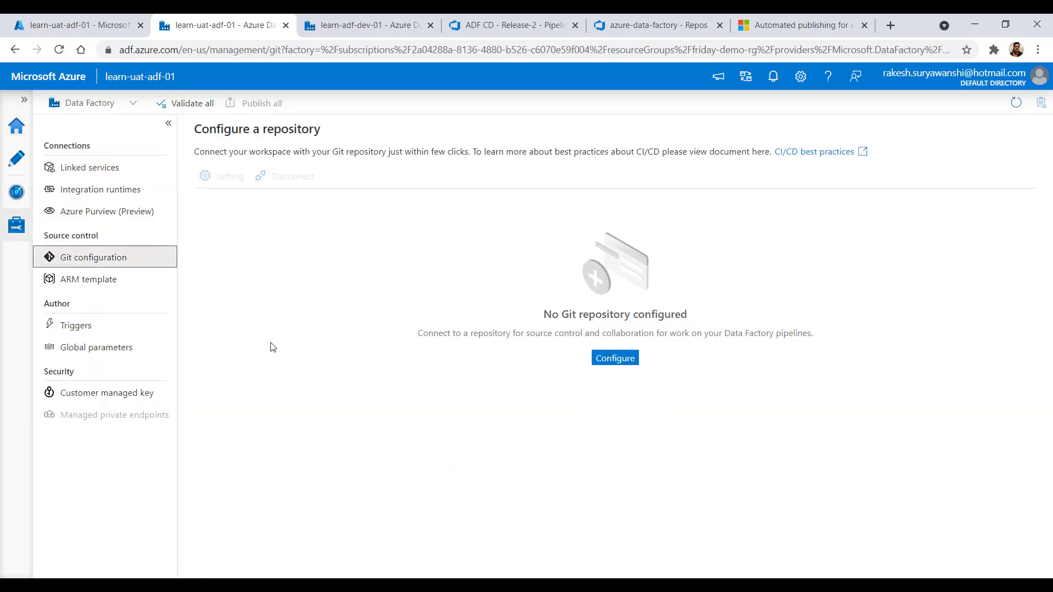
left_click(17, 192)
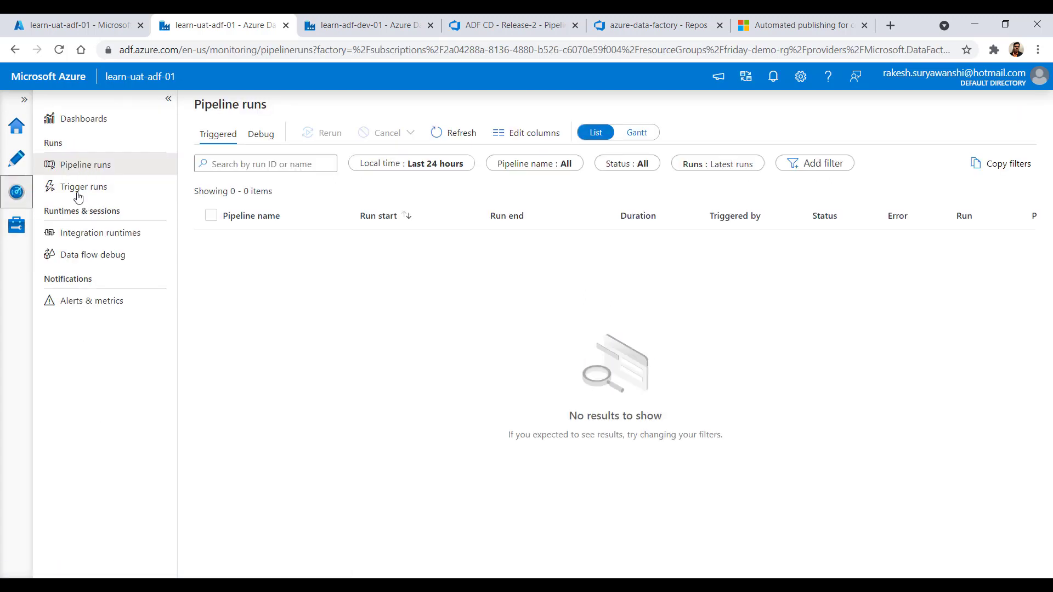
left_click(16, 159)
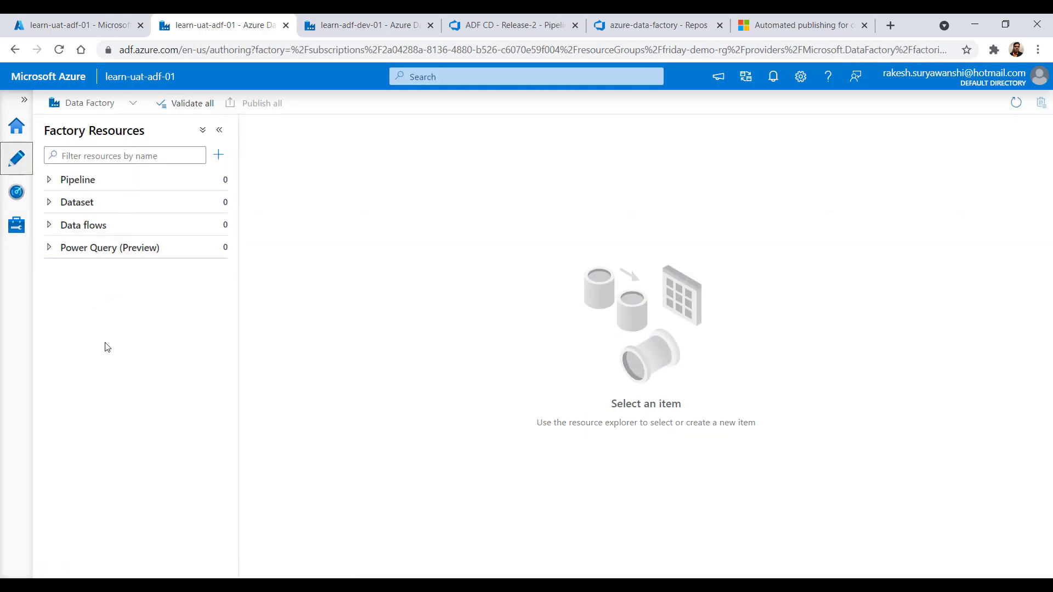
left_click(396, 23)
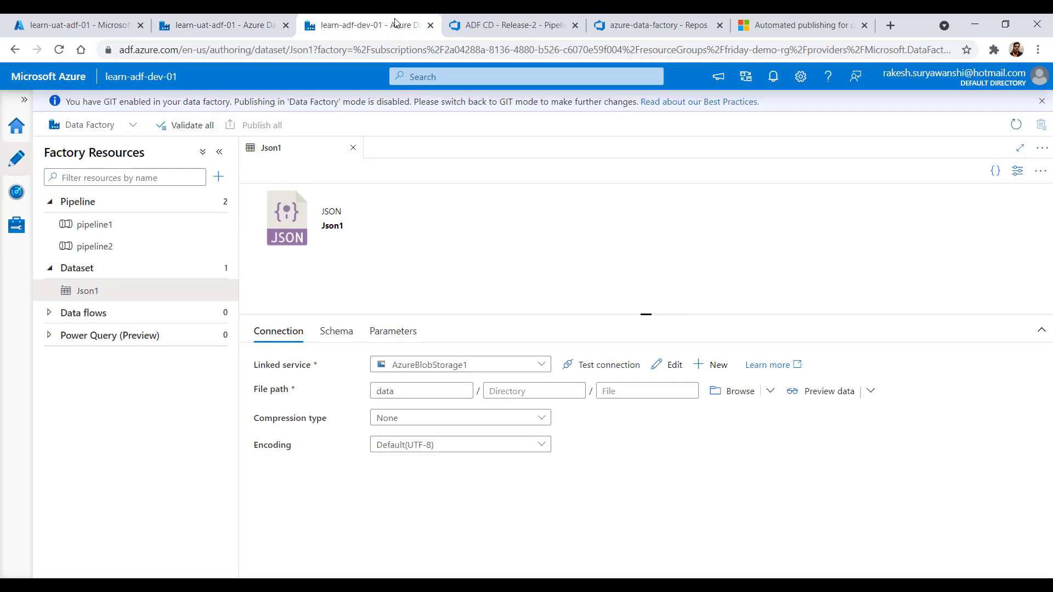
Step: Back in Azure DevOps, check the progress of Release-2 and open the UAT stage's deployment logs
left_click(512, 24)
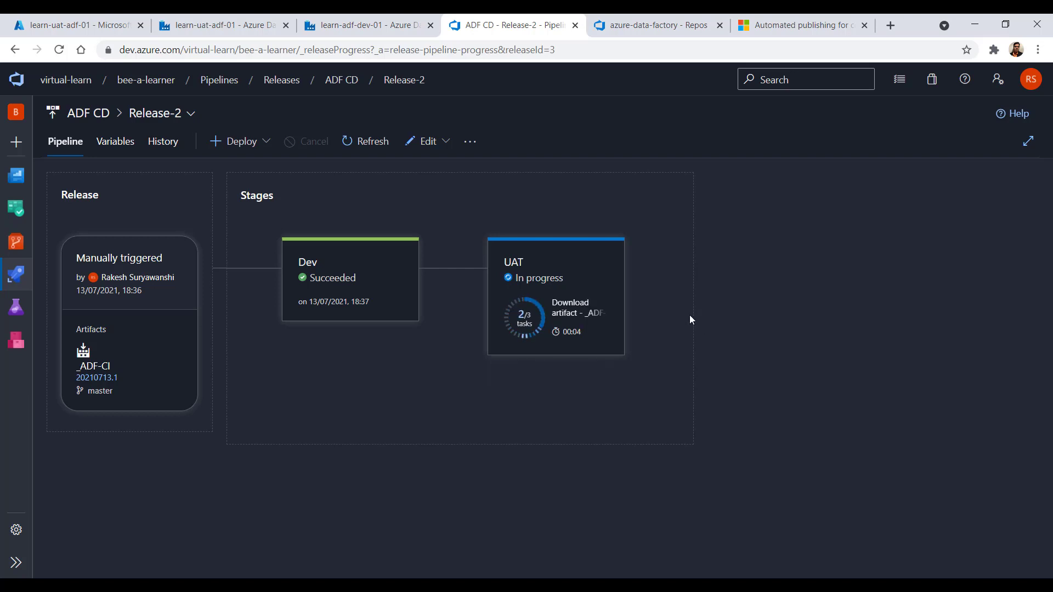
left_click(569, 280)
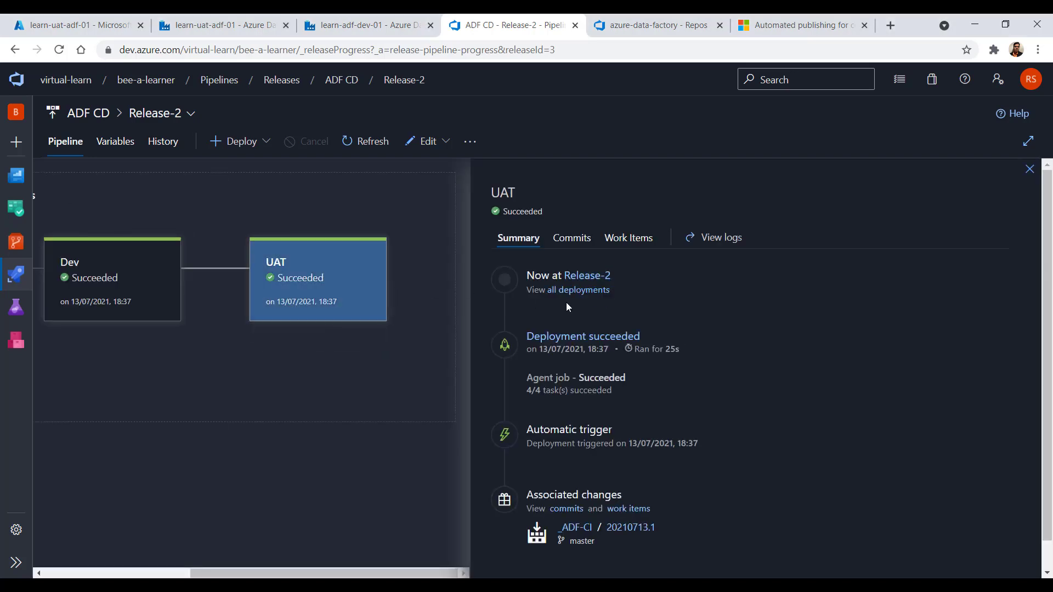
left_click(306, 278)
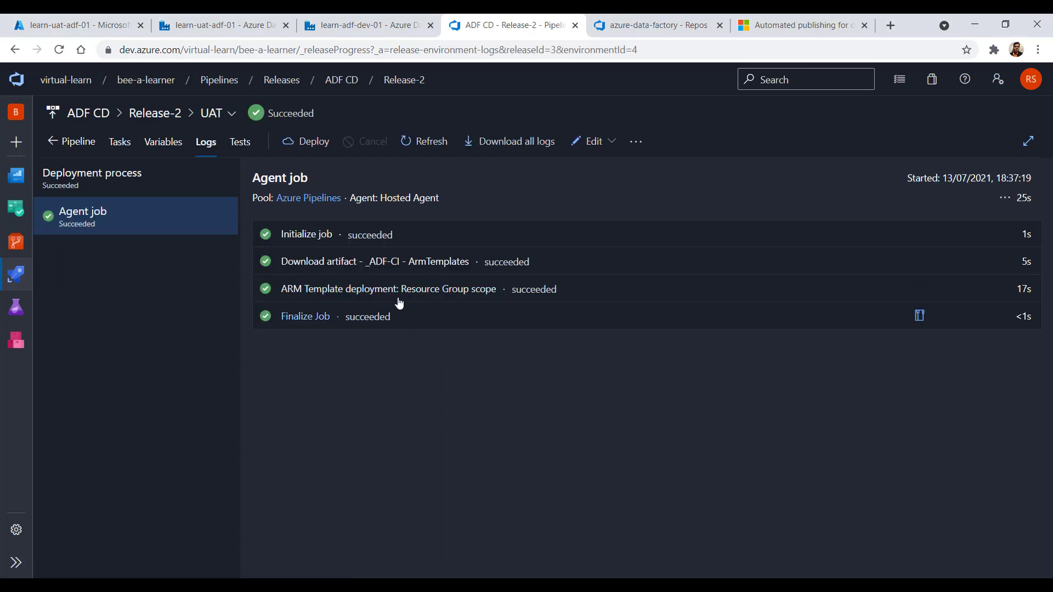
Step: Reload the learn-uat-adf-01 Data Factory studio and expand its pipelines and datasets to inspect the deployed resources
left_click(214, 27)
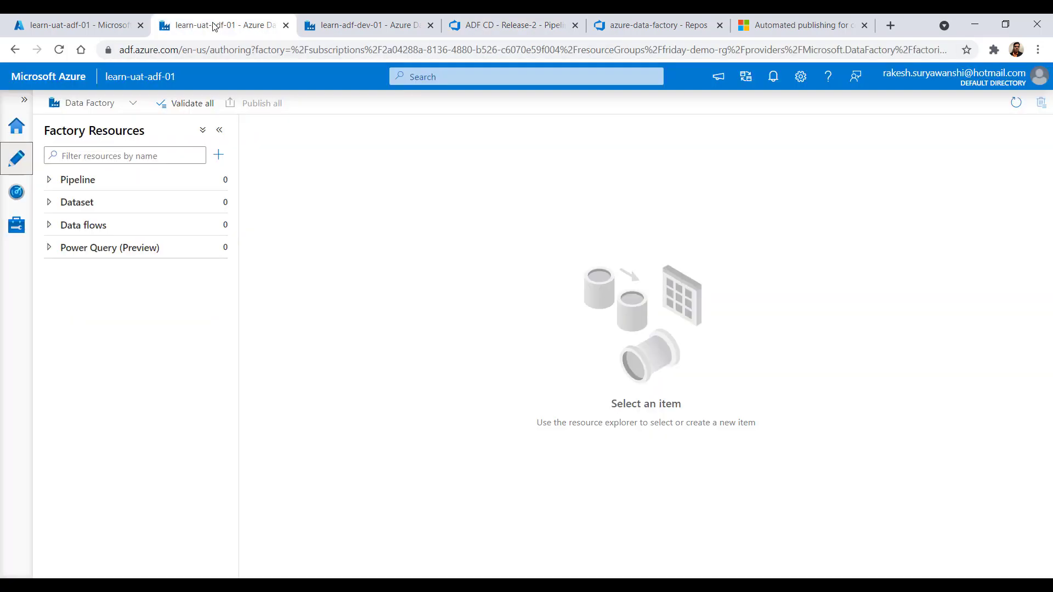
left_click(61, 51)
left_click(48, 179)
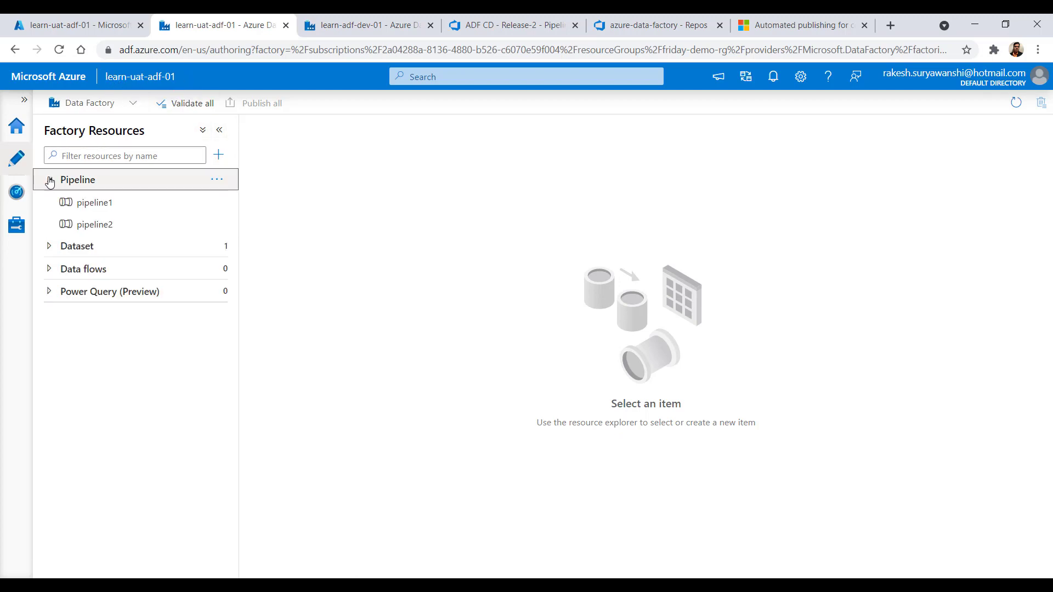
left_click(49, 247)
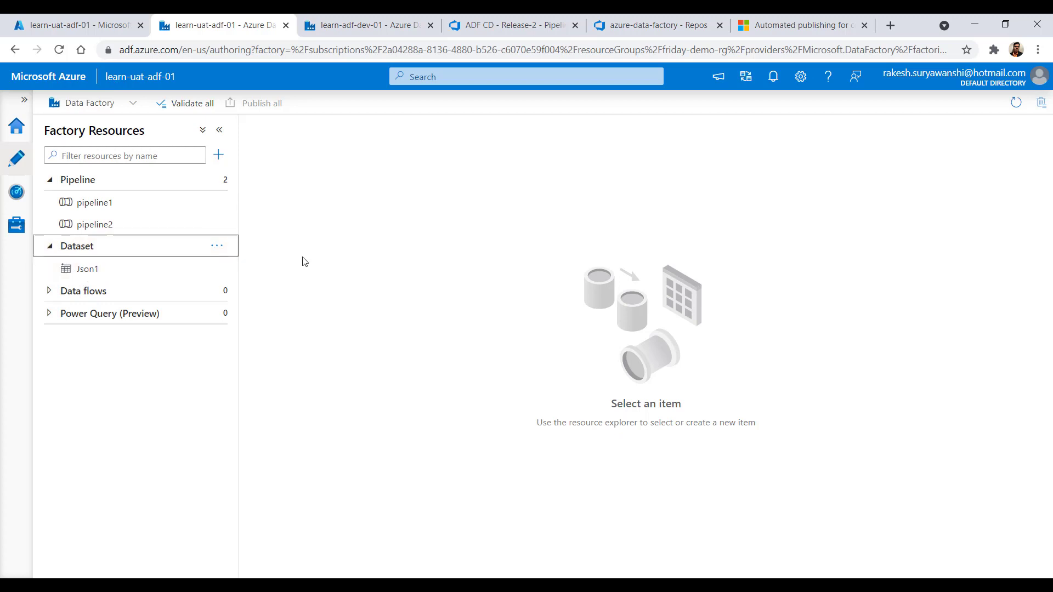
Step: Check the linked services and Git configuration of learn-uat-adf-01, and return to its authoring view
left_click(16, 225)
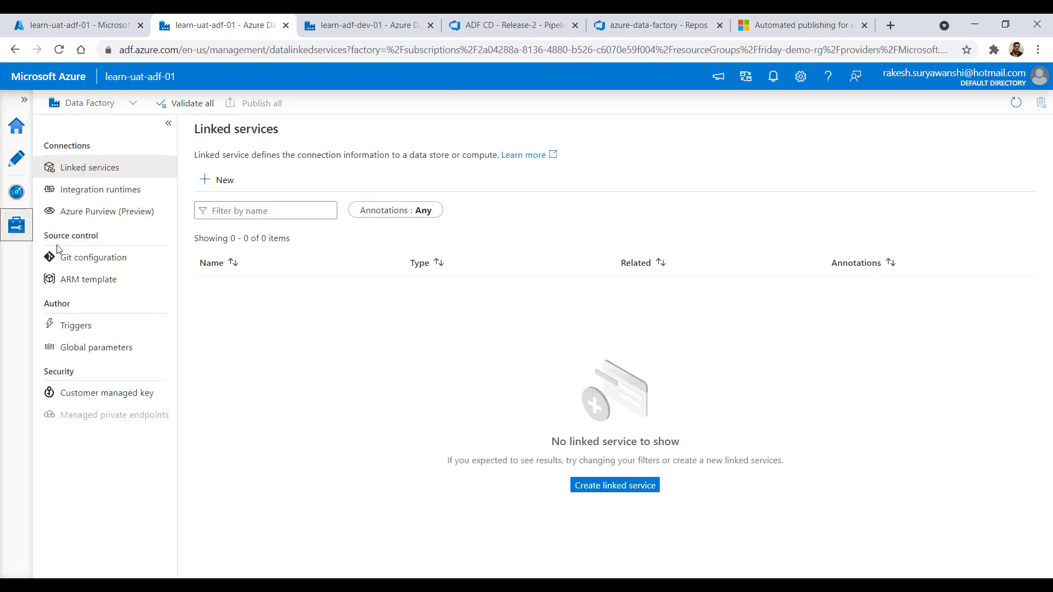
left_click(94, 260)
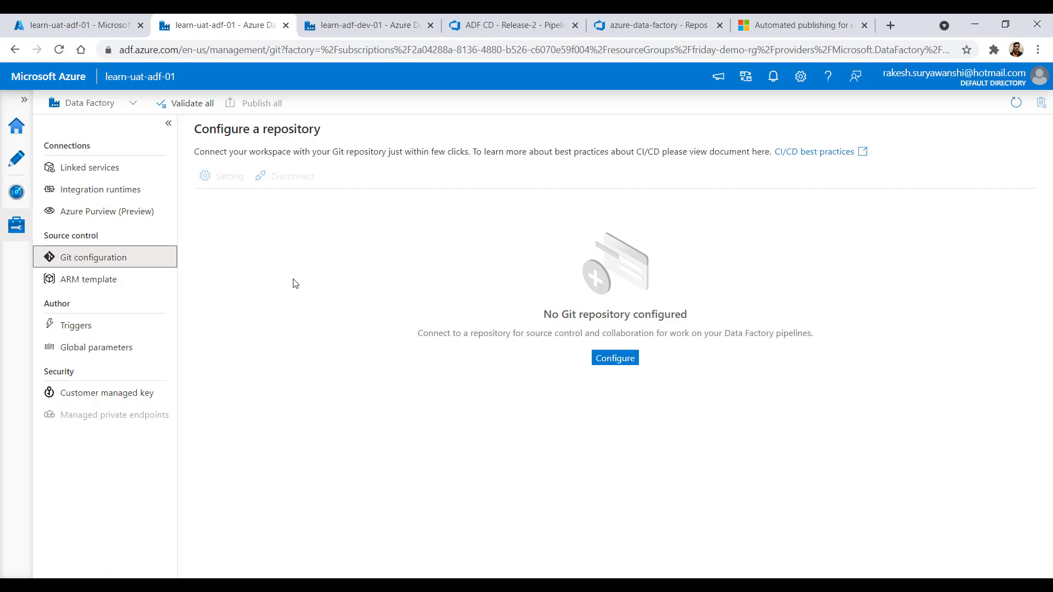
left_click(16, 126)
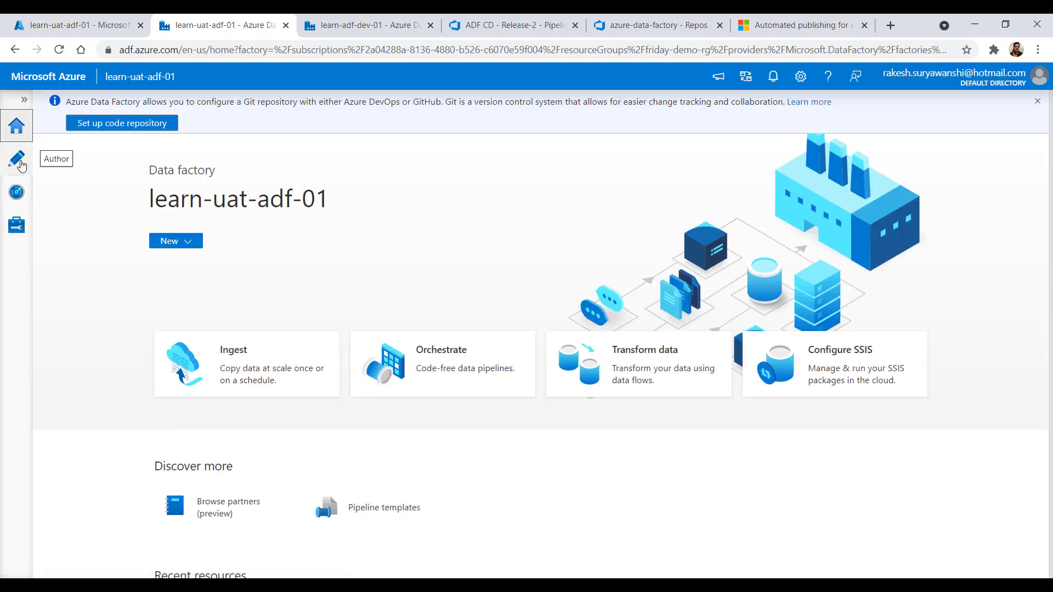
left_click(21, 166)
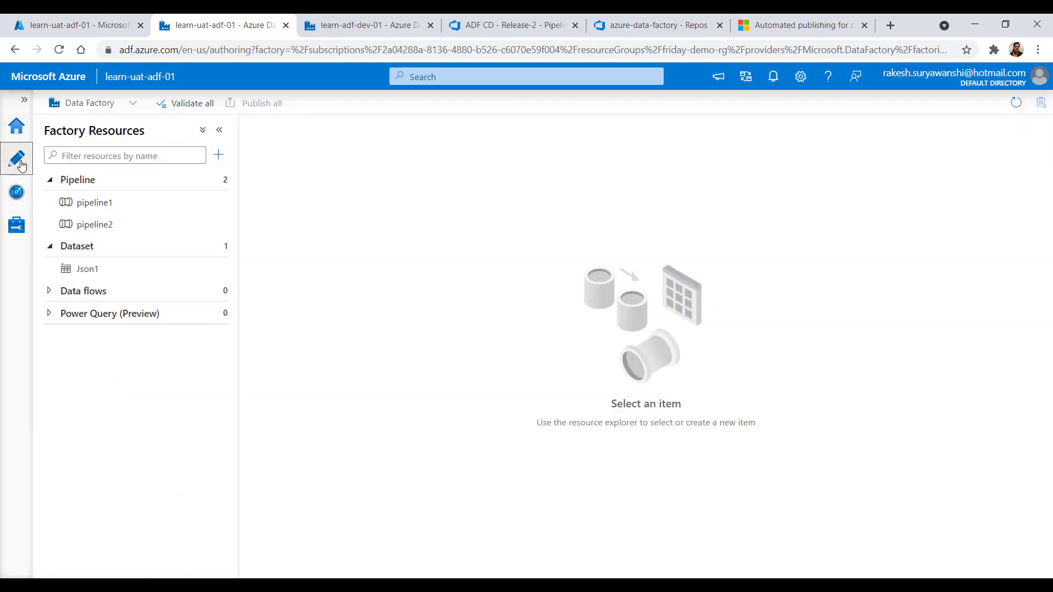